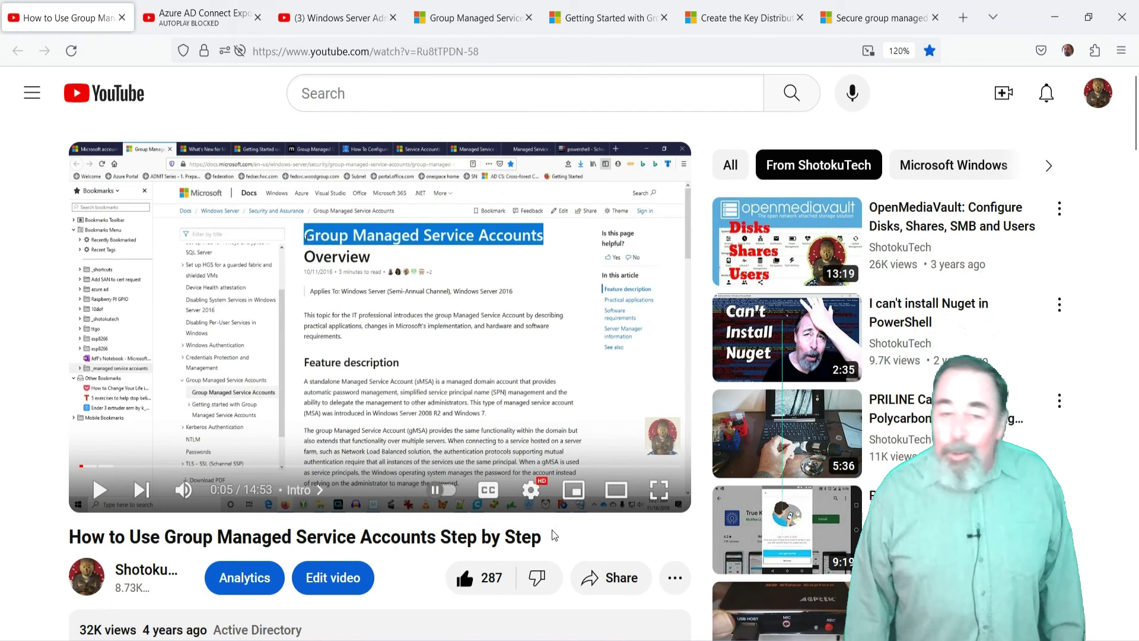
- Review the gMSA and Azure AD Connect video titles, then open the Group Managed Service Accounts Overview article
mouse_move(553, 535)
left_mouse_down()
mouse_move(561, 510)
mouse_move(468, 566)
mouse_move(511, 537)
mouse_move(85, 532)
mouse_move(333, 579)
mouse_move(547, 544)
left_mouse_up()
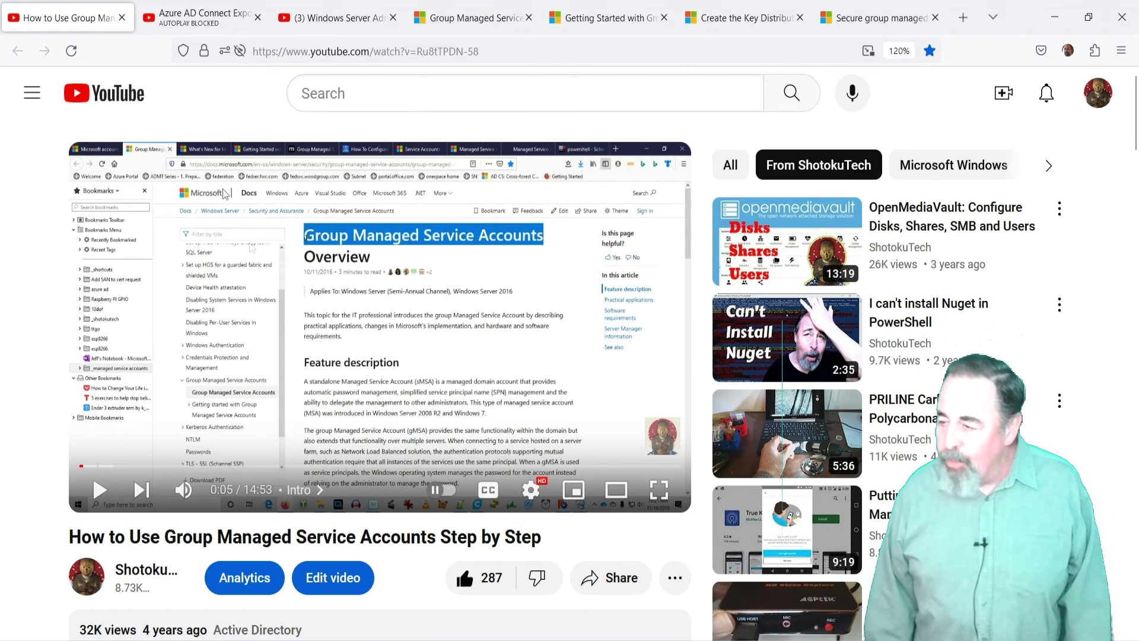
left_click(204, 22)
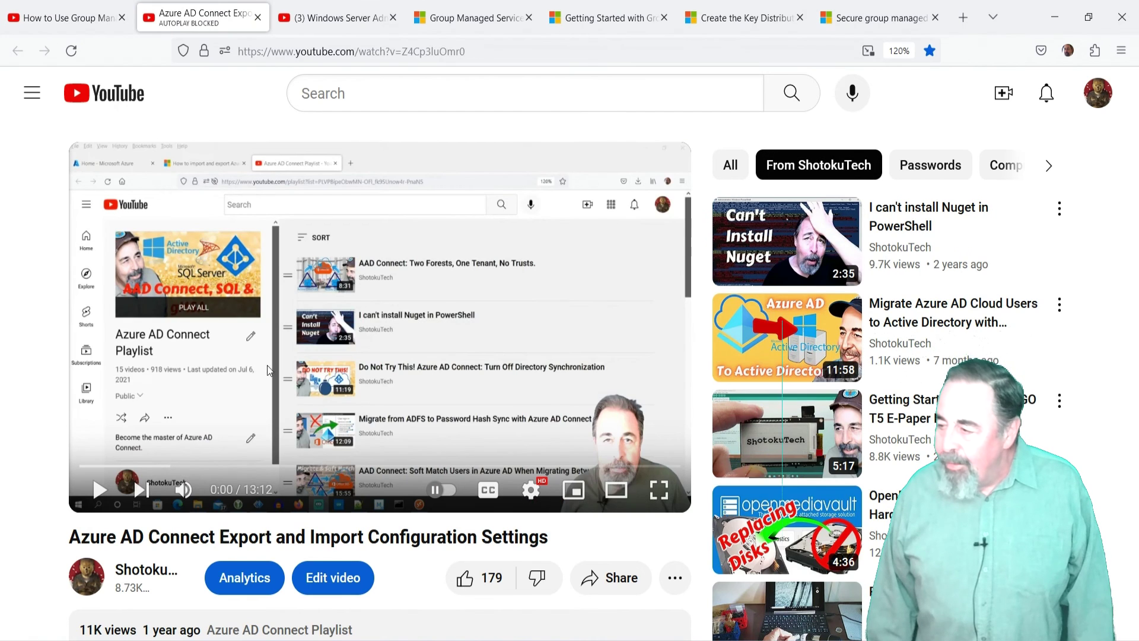
mouse_move(561, 541)
left_mouse_down()
mouse_move(70, 543)
mouse_move(555, 541)
left_mouse_up()
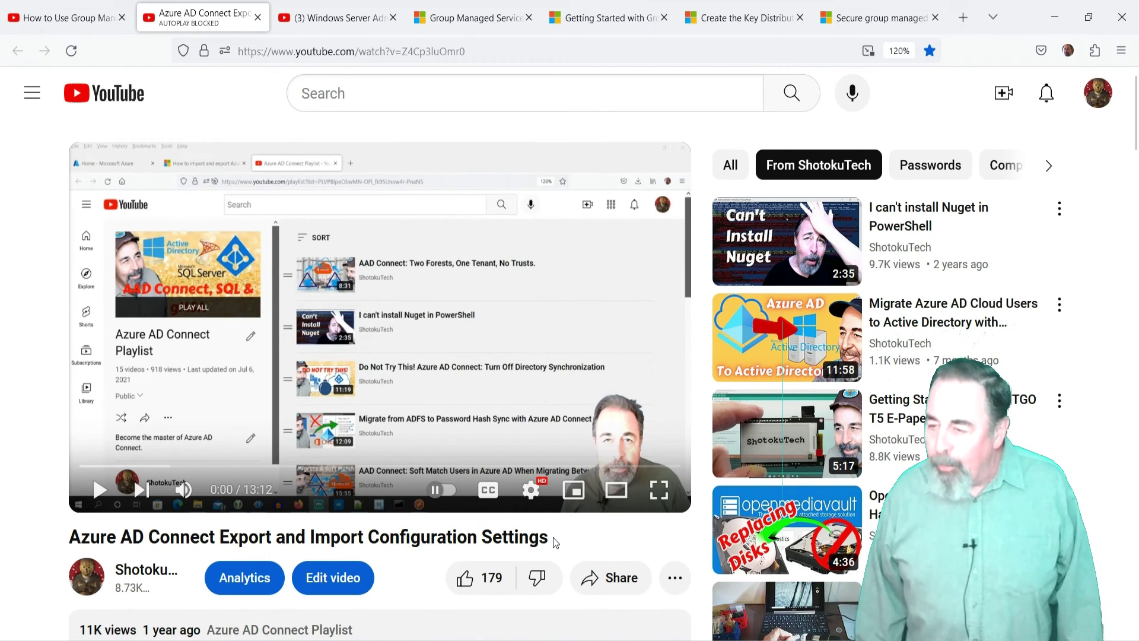
left_click(477, 25)
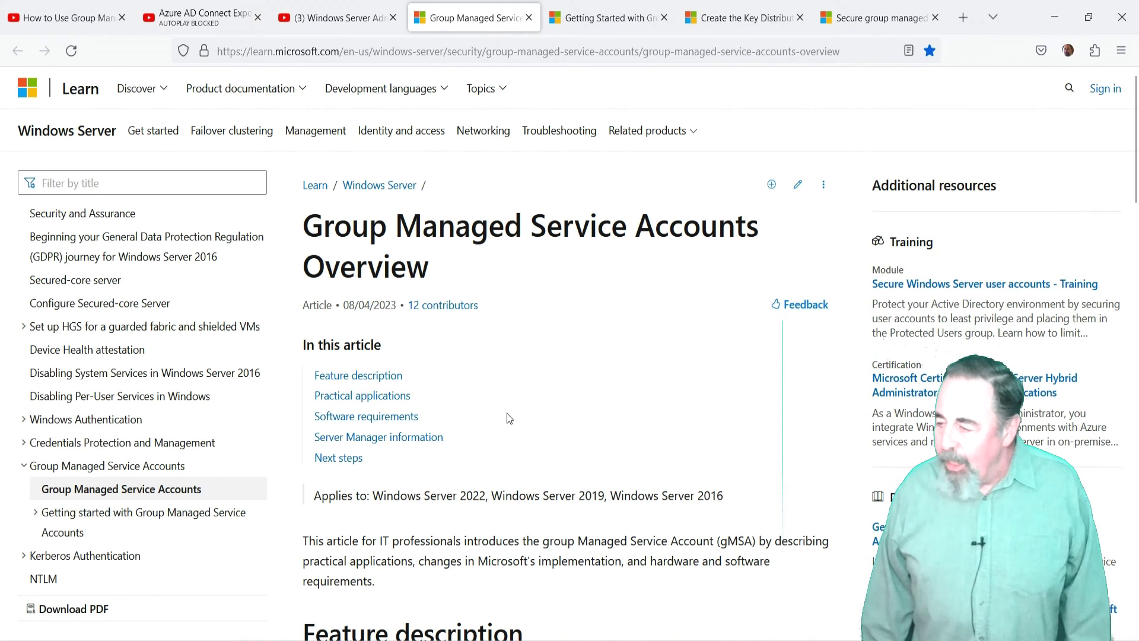
- Highlight 2022 in Applies to, then scroll to Feature description and highlight the sMSA paragraph
double_click(473, 495)
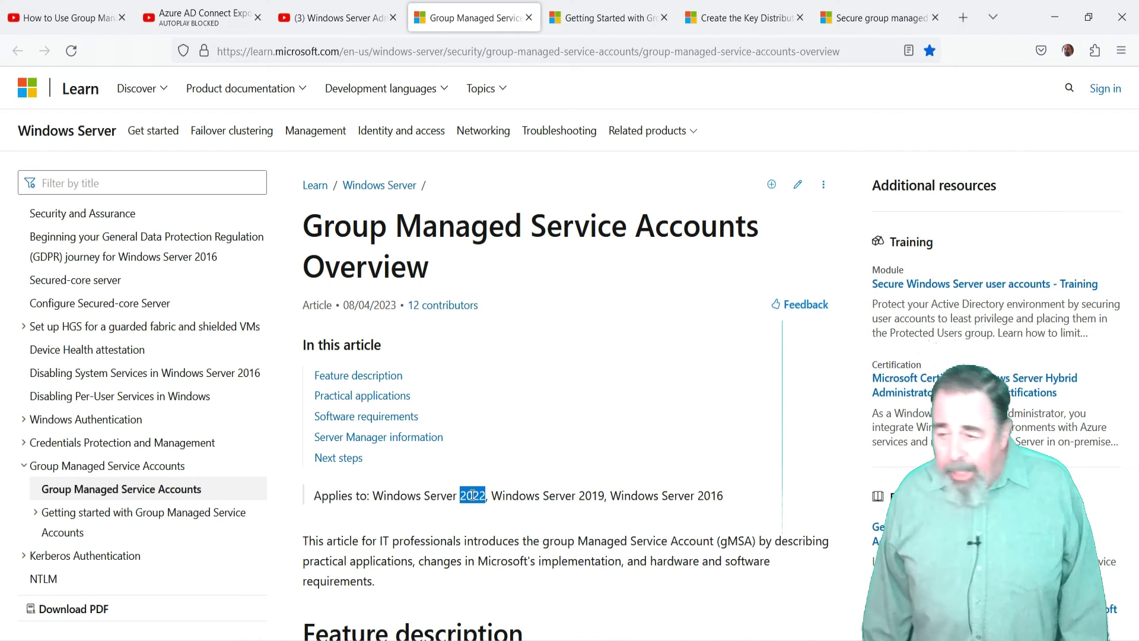
scroll(473, 495, "down", 4)
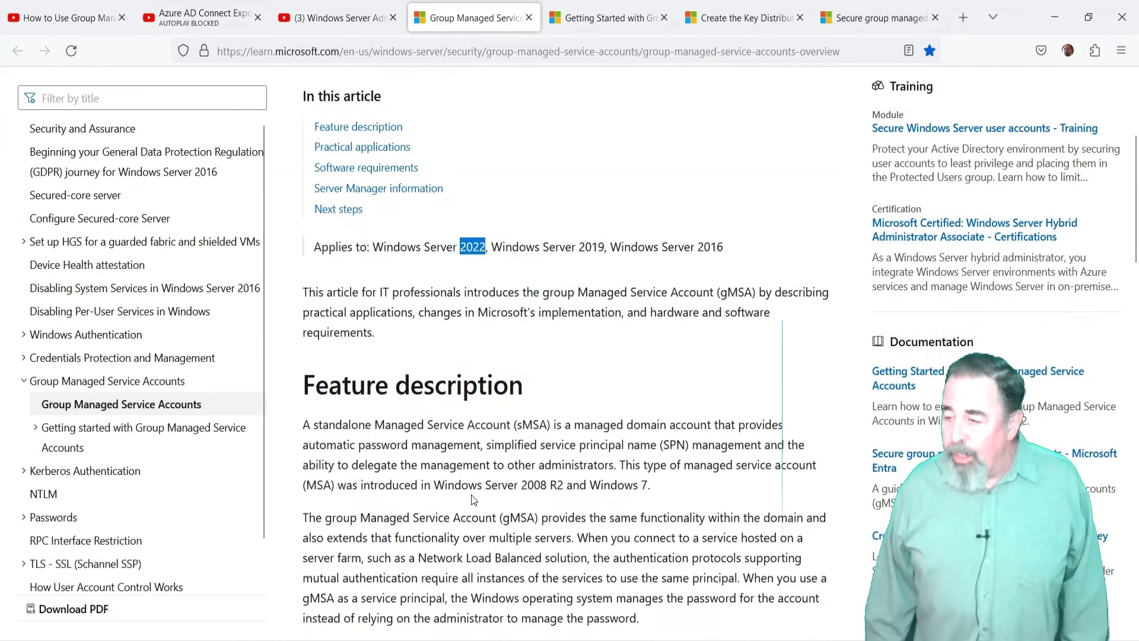
scroll(713, 461, "down", 2)
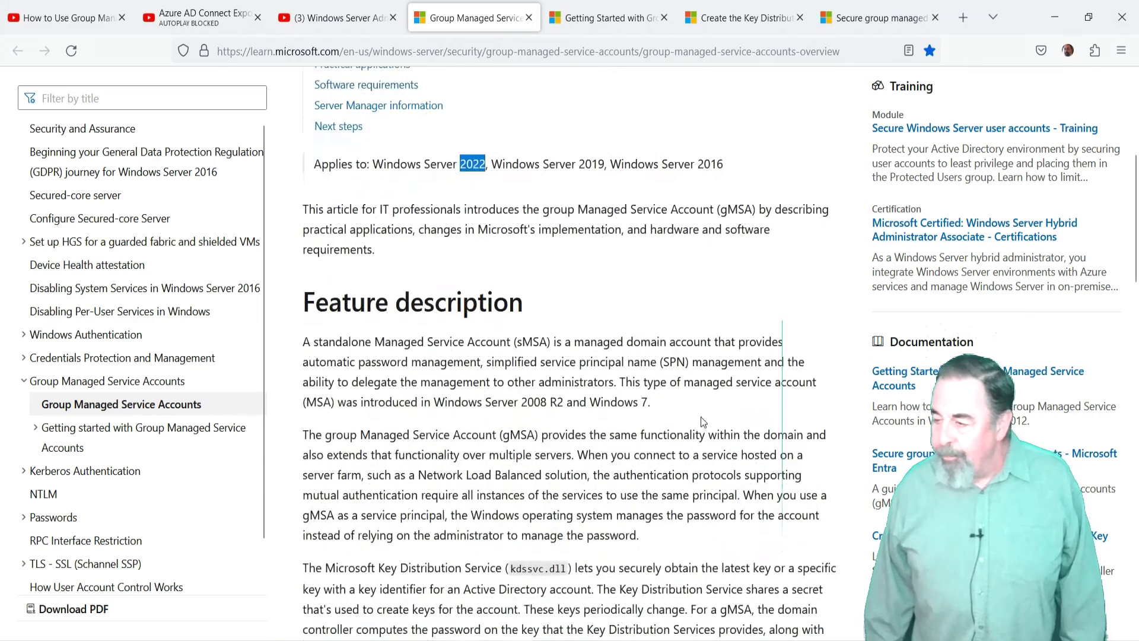
scroll(667, 344, "down", 1)
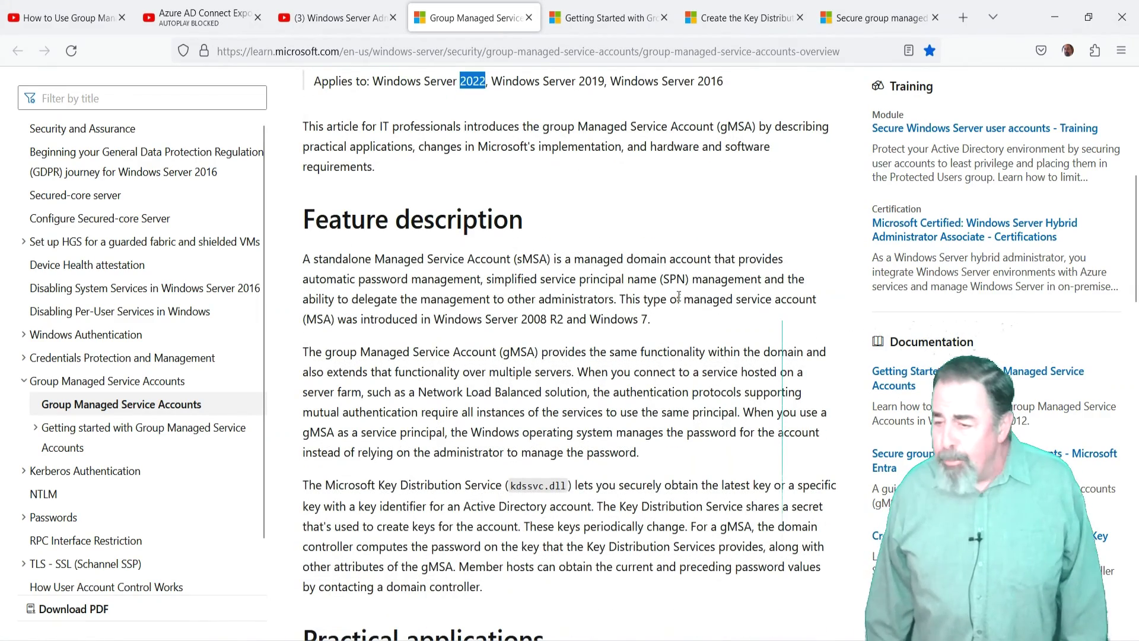
left_click(671, 320)
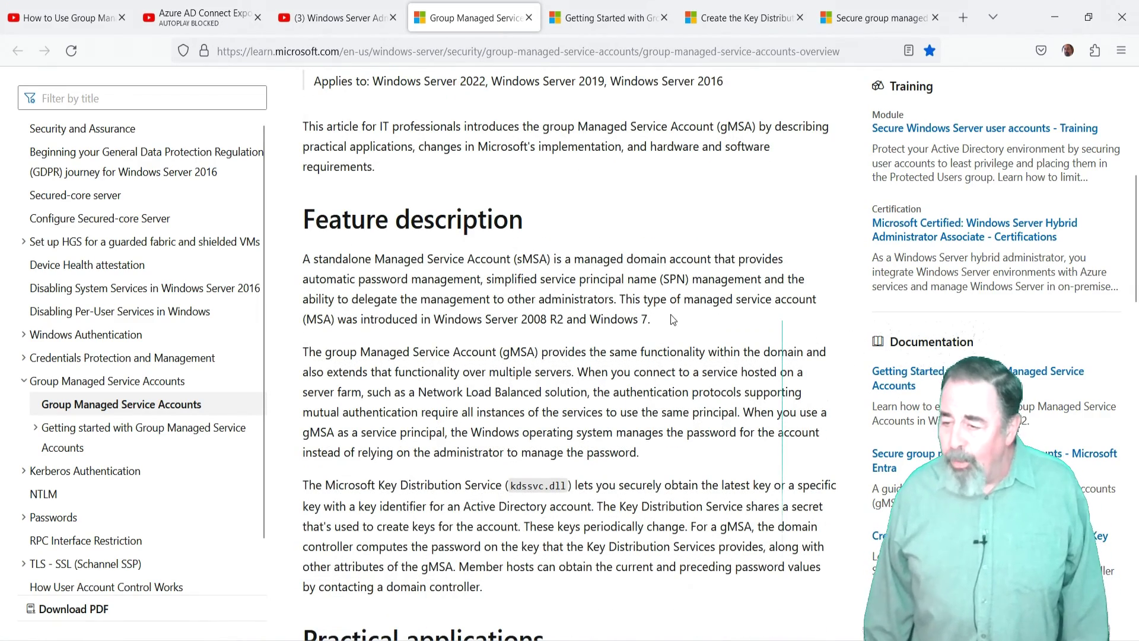
left_click_drag(667, 318, 301, 261)
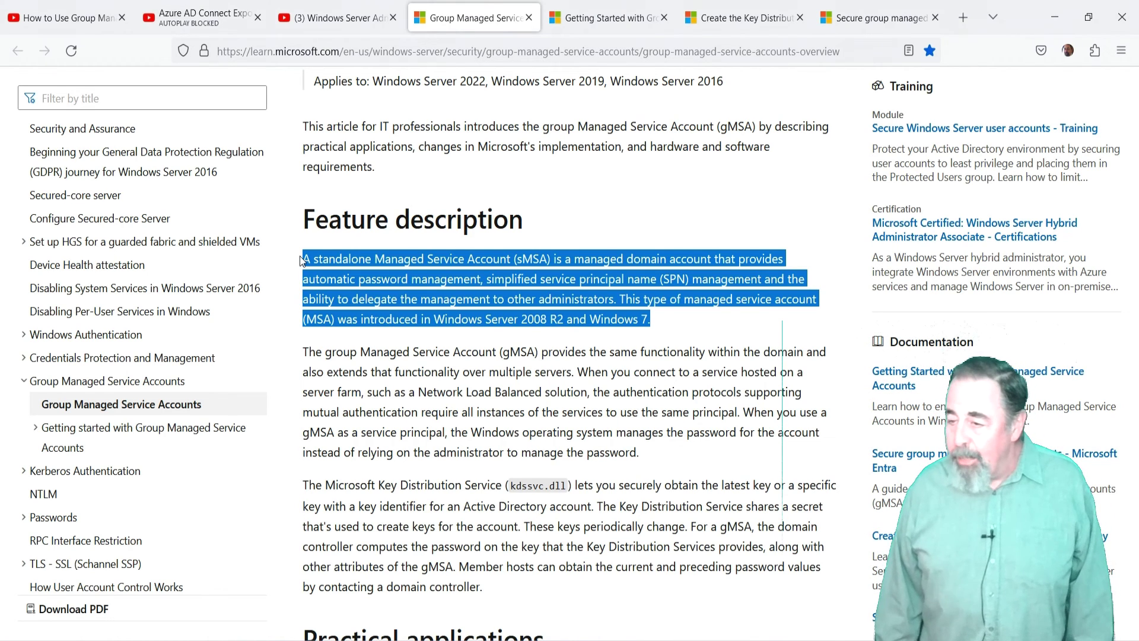
- Check the Getting Started article's table of one-server, computer-managed principals
left_click(595, 8)
mouse_move(741, 319)
left_mouse_down()
mouse_move(417, 334)
mouse_move(307, 321)
mouse_move(429, 317)
mouse_move(571, 347)
mouse_move(673, 349)
mouse_move(738, 332)
left_mouse_up()
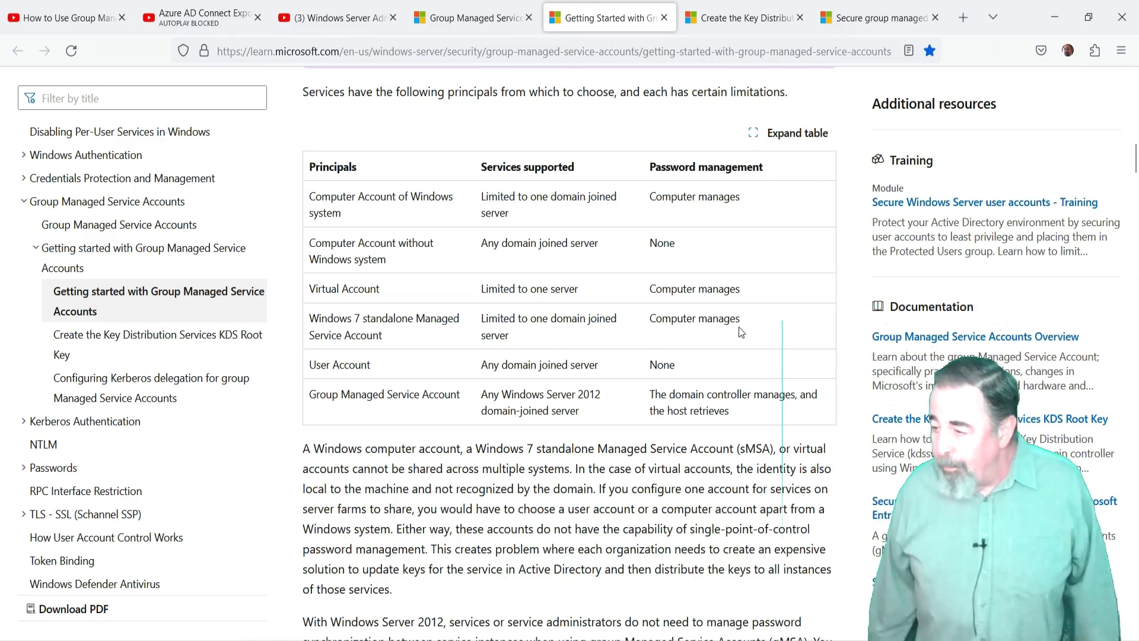
key("ctrl+shift+Tab")
- Back in the overview, highlight and then clear the gMSA paragraph under Feature description
left_click(627, 406)
scroll(634, 370, "down", 2)
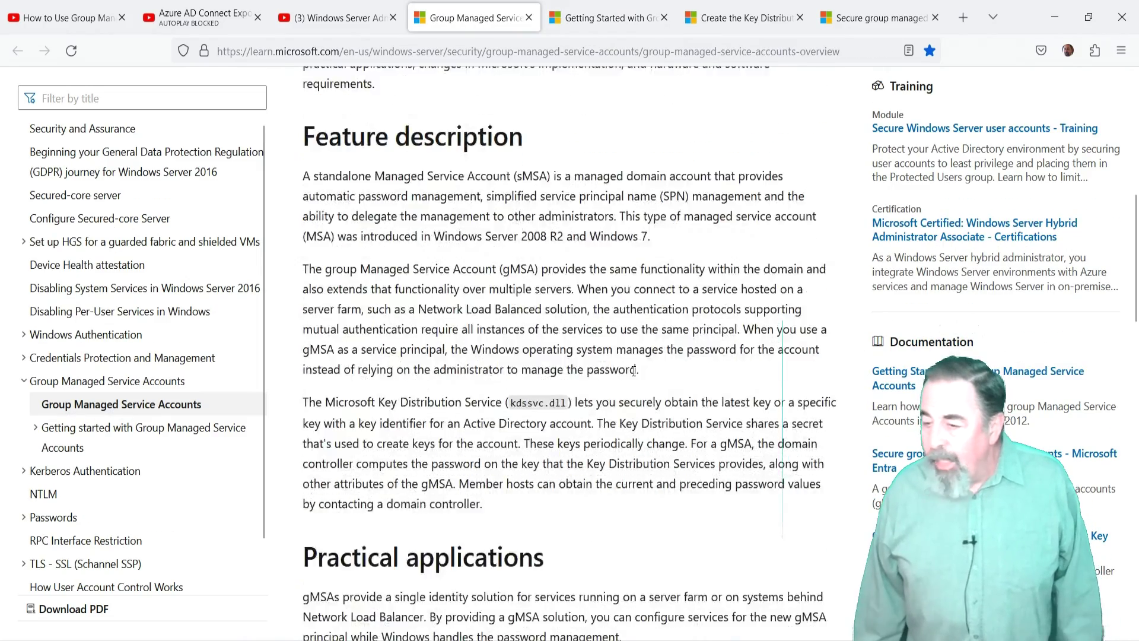
scroll(634, 371, "down", 5)
mouse_move(392, 471)
left_mouse_down()
mouse_move(835, 464)
mouse_move(404, 487)
mouse_move(405, 473)
left_mouse_up()
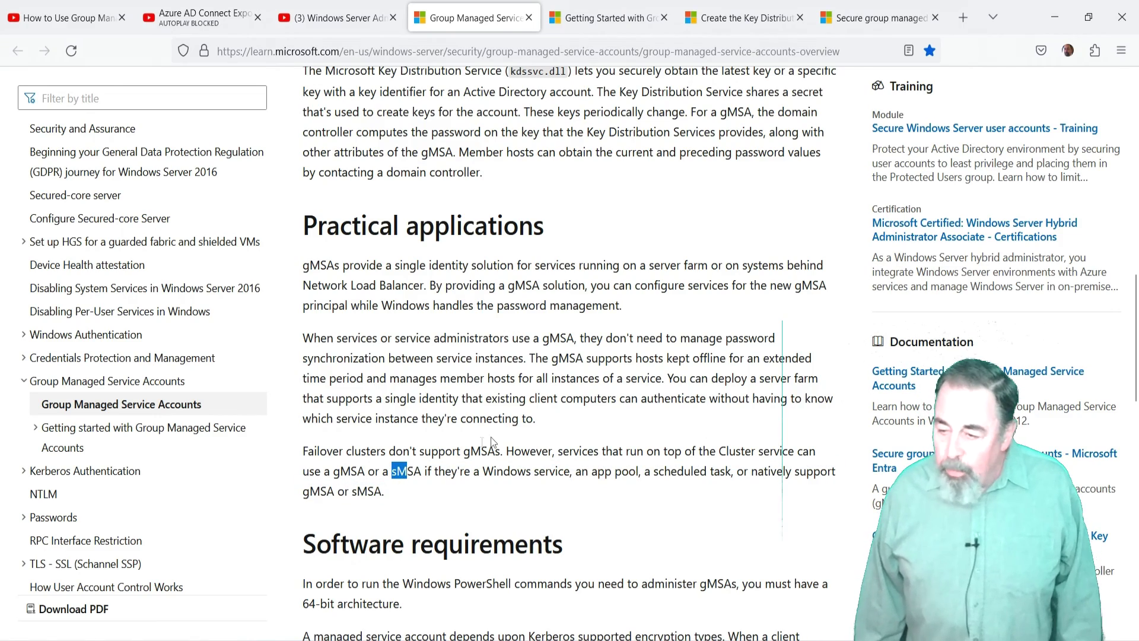
scroll(405, 473, "up", 7)
left_click_drag(639, 453, 302, 362)
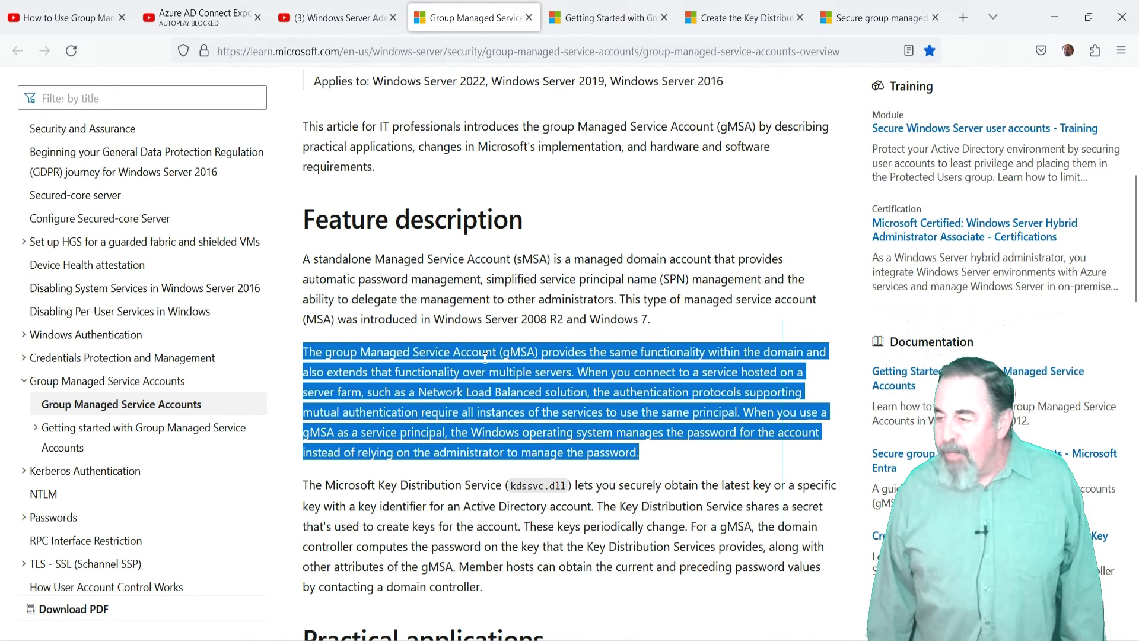
left_click(655, 452)
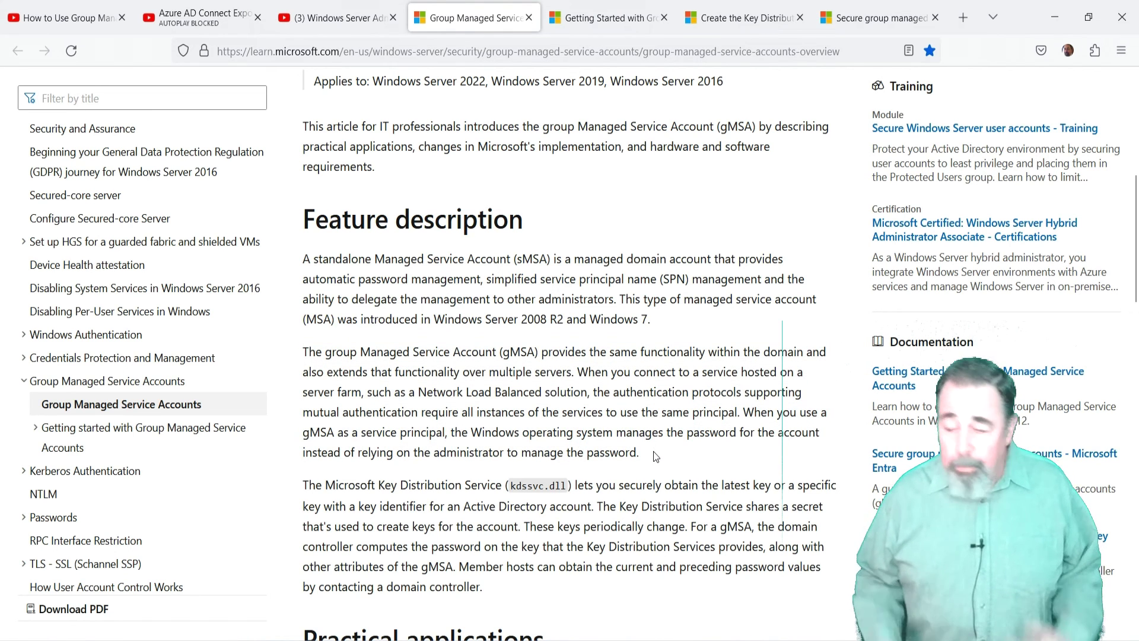
left_click(625, 22)
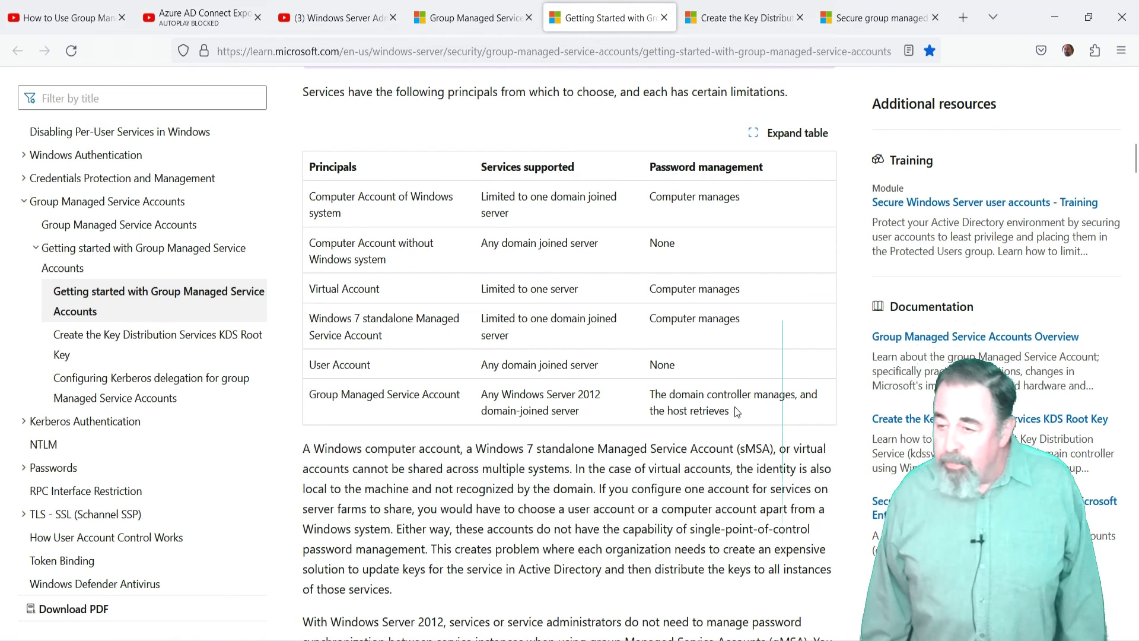
- Highlight the Group Managed Service Account row in the Getting Started principals table
mouse_move(738, 412)
left_mouse_down()
mouse_move(313, 415)
mouse_move(749, 414)
mouse_move(392, 401)
mouse_move(318, 407)
mouse_move(674, 425)
mouse_move(752, 414)
left_mouse_up()
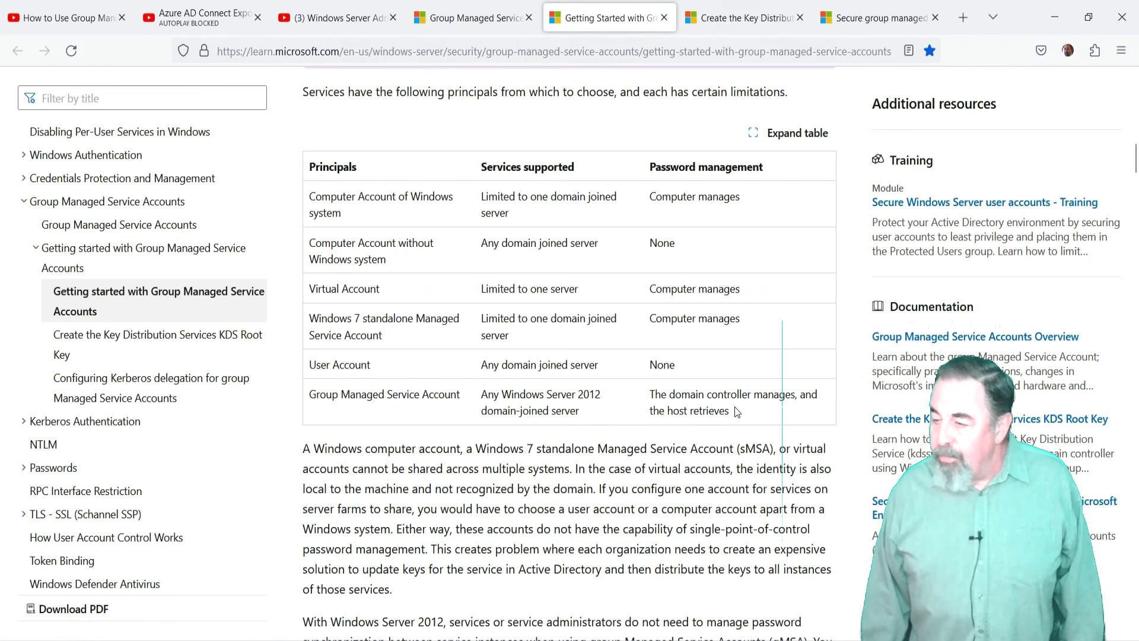
left_click_drag(735, 408, 675, 426)
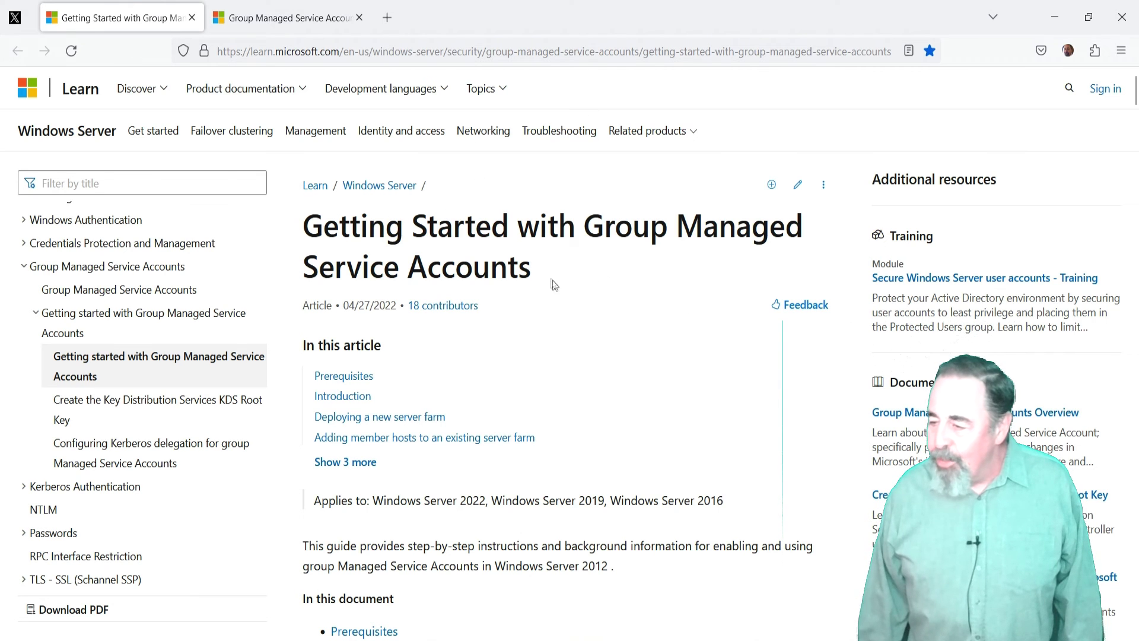
left_click_drag(549, 279, 539, 256)
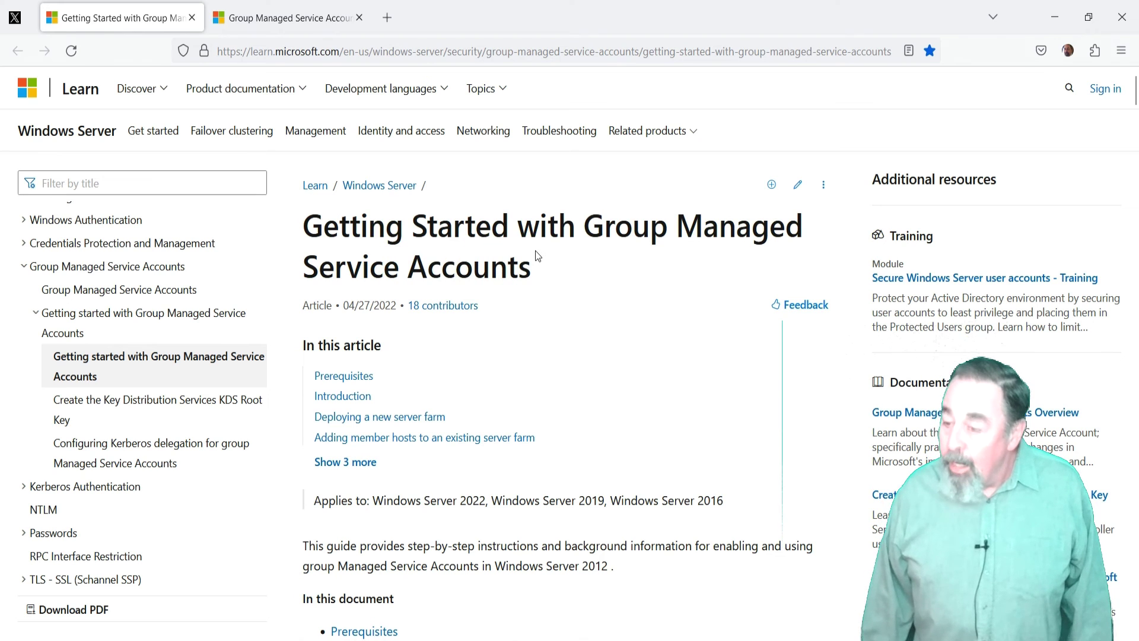
- Return to the Overview article's top, highlighting its heading and the Software requirements entry
left_click(237, 11)
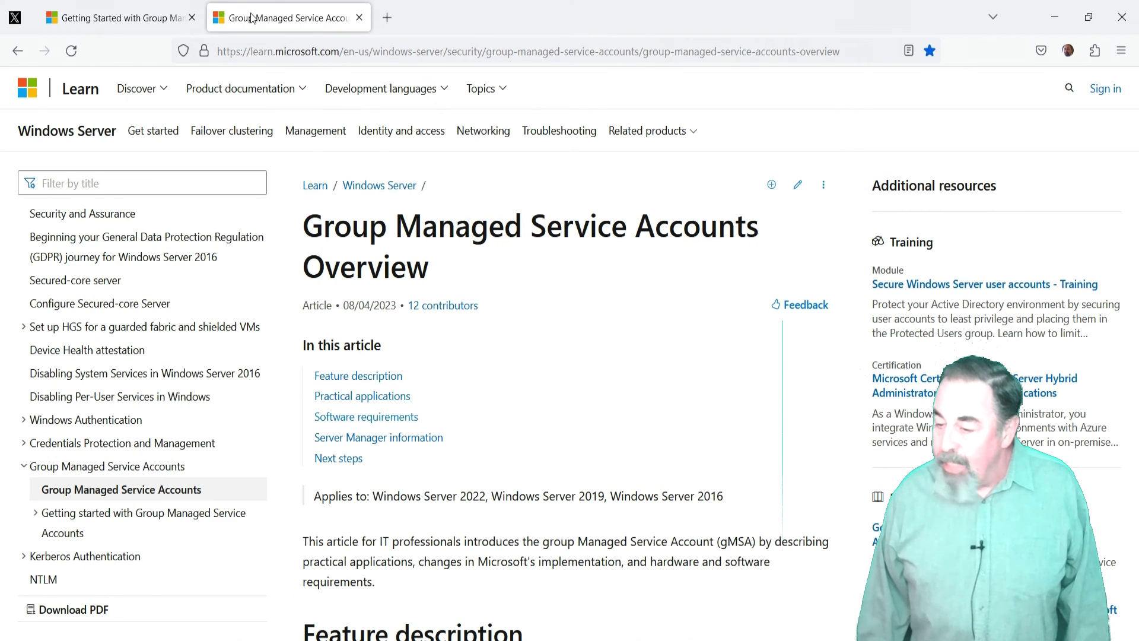
left_click_drag(438, 278, 430, 253)
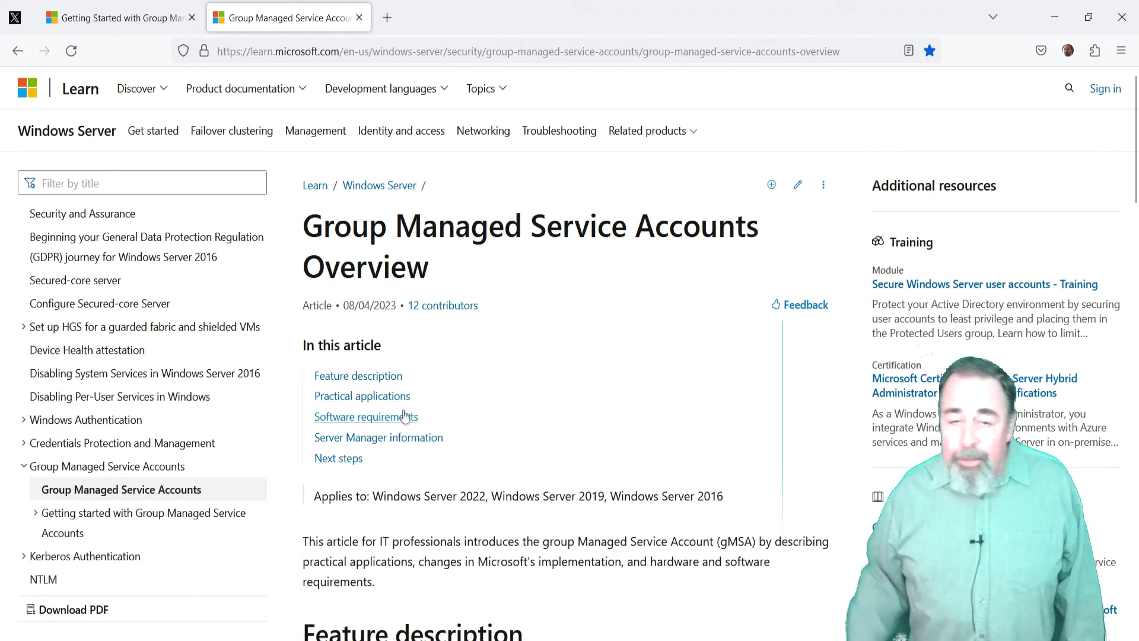
mouse_move(421, 417)
left_mouse_down()
mouse_move(312, 422)
mouse_move(422, 420)
left_mouse_up()
left_click(112, 17)
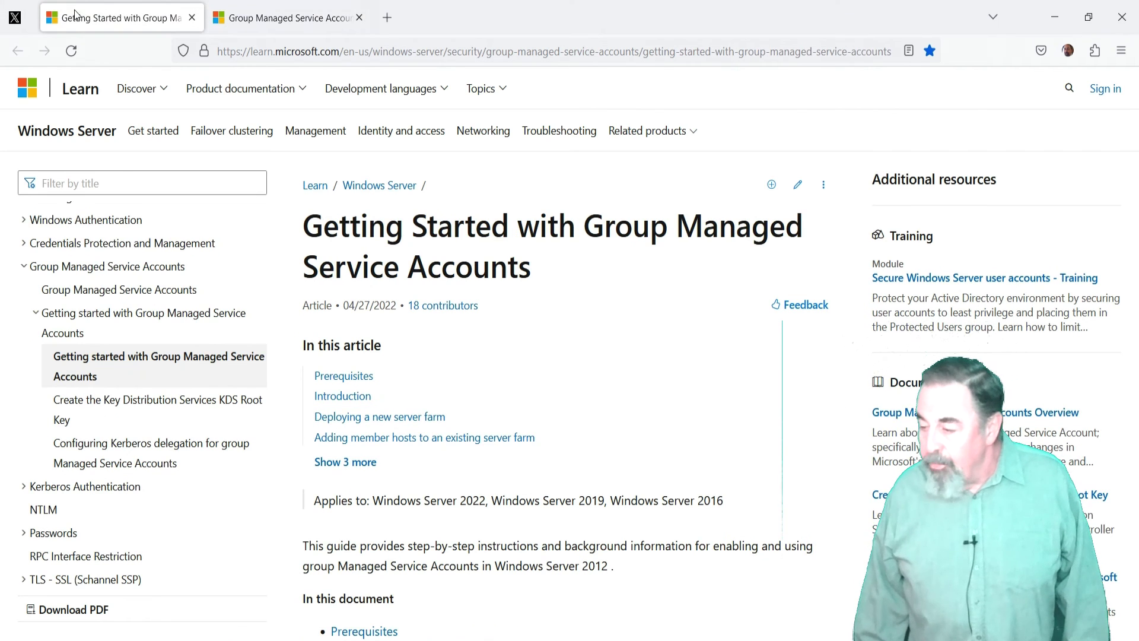
key("ctrl+Tab")
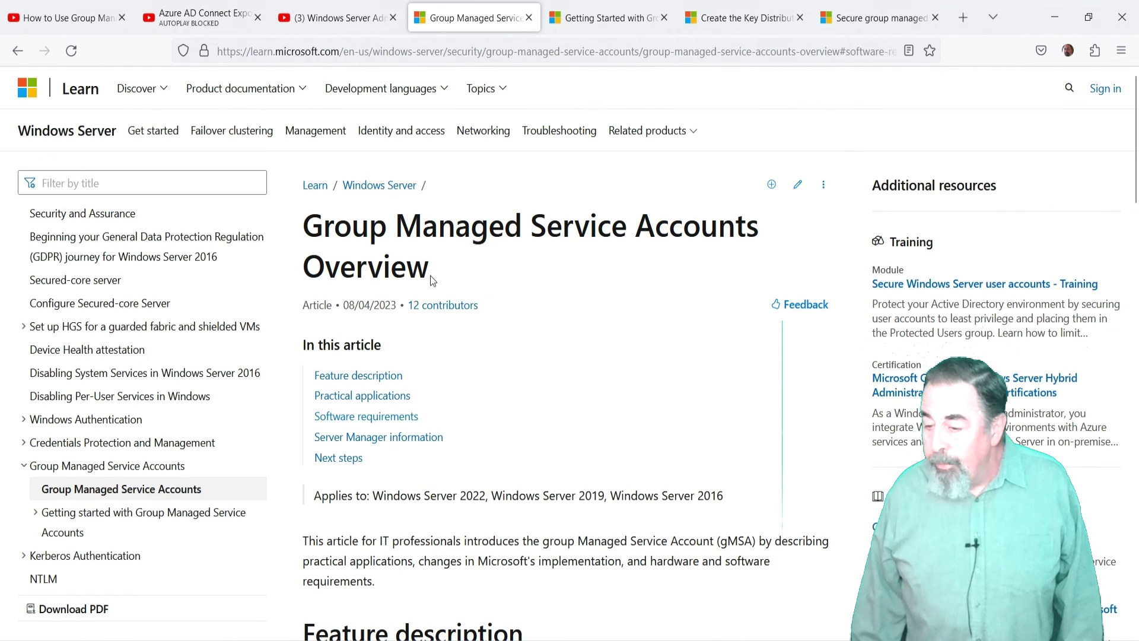
left_click_drag(433, 271, 471, 271)
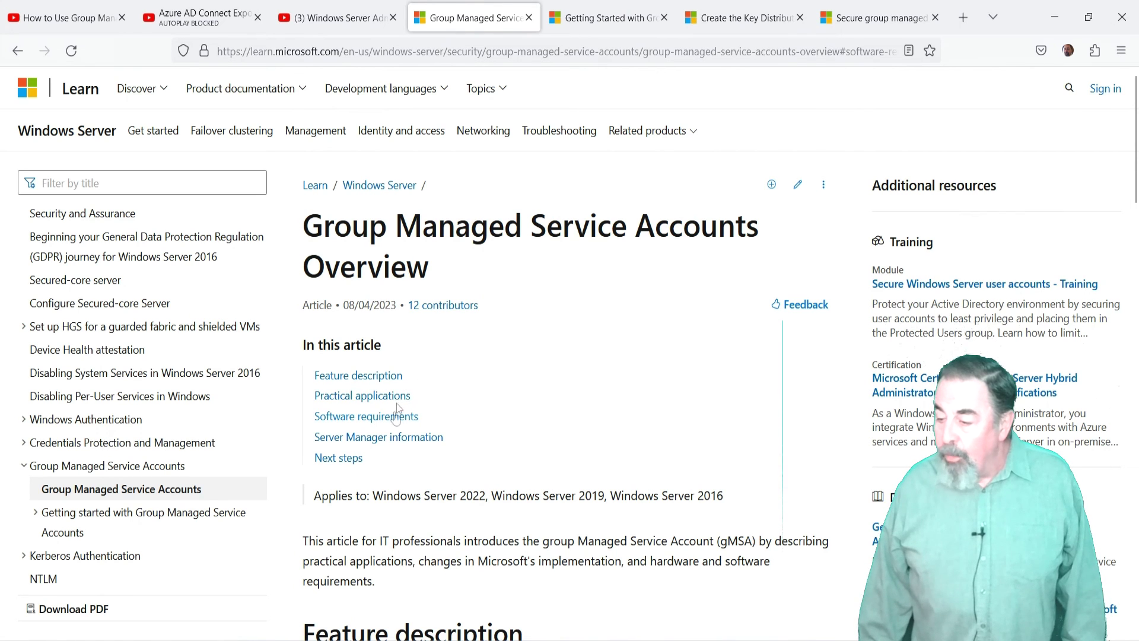
- In Software requirements, highlight the 64-bit architecture, Kerberos encryption and AES recommendations
left_click(366, 415)
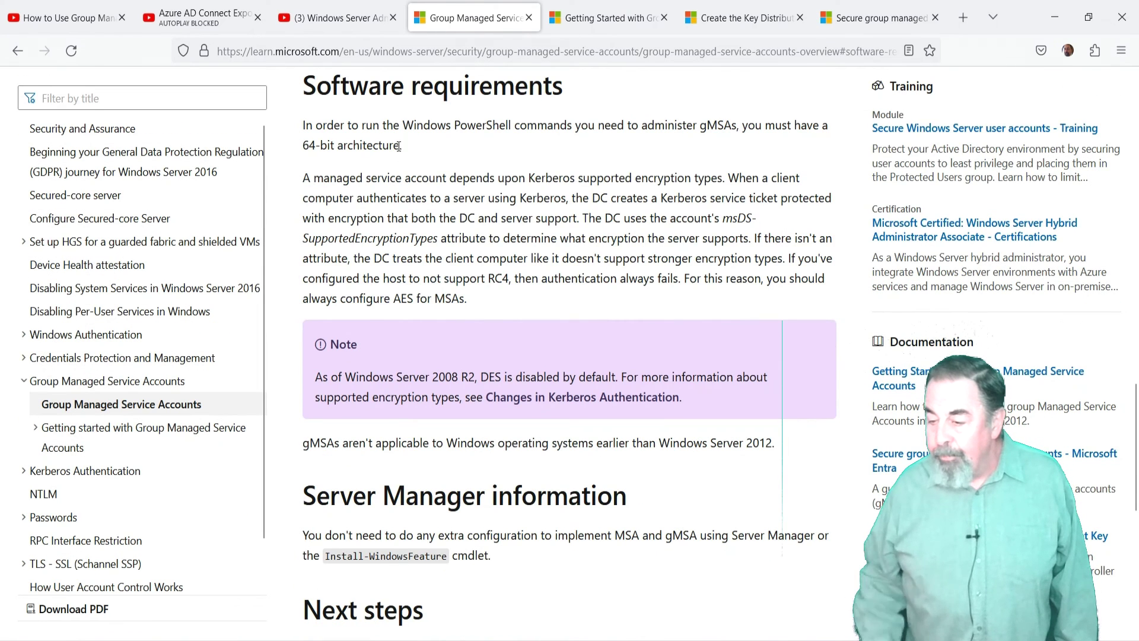
mouse_move(404, 149)
left_mouse_down()
mouse_move(304, 144)
mouse_move(304, 126)
mouse_move(371, 145)
mouse_move(412, 139)
left_mouse_up()
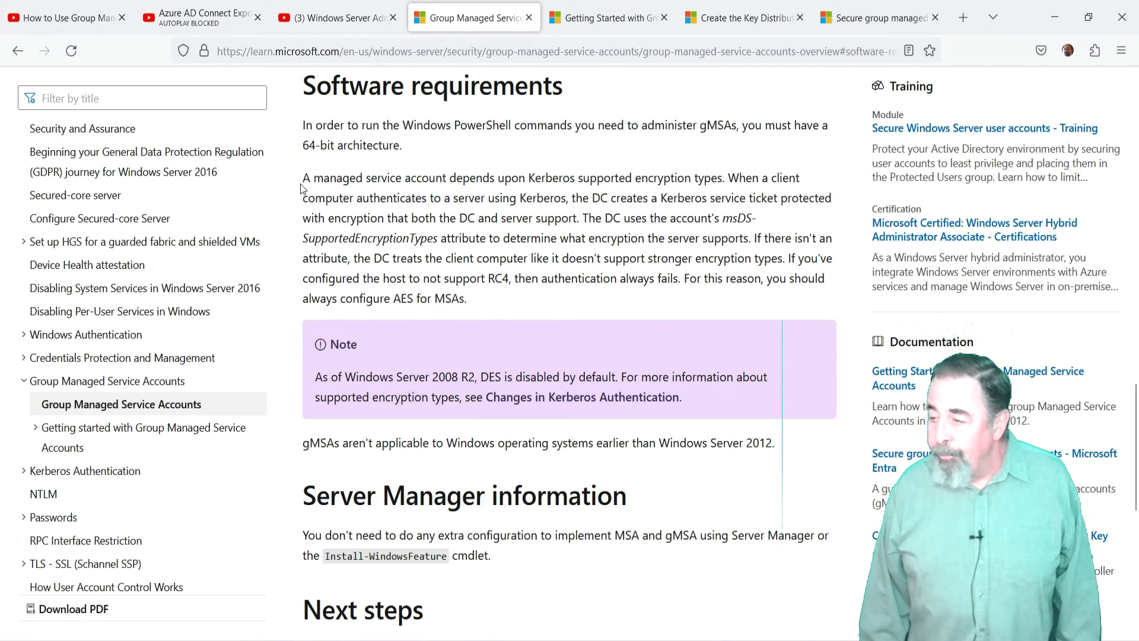
left_click_drag(302, 180, 493, 200)
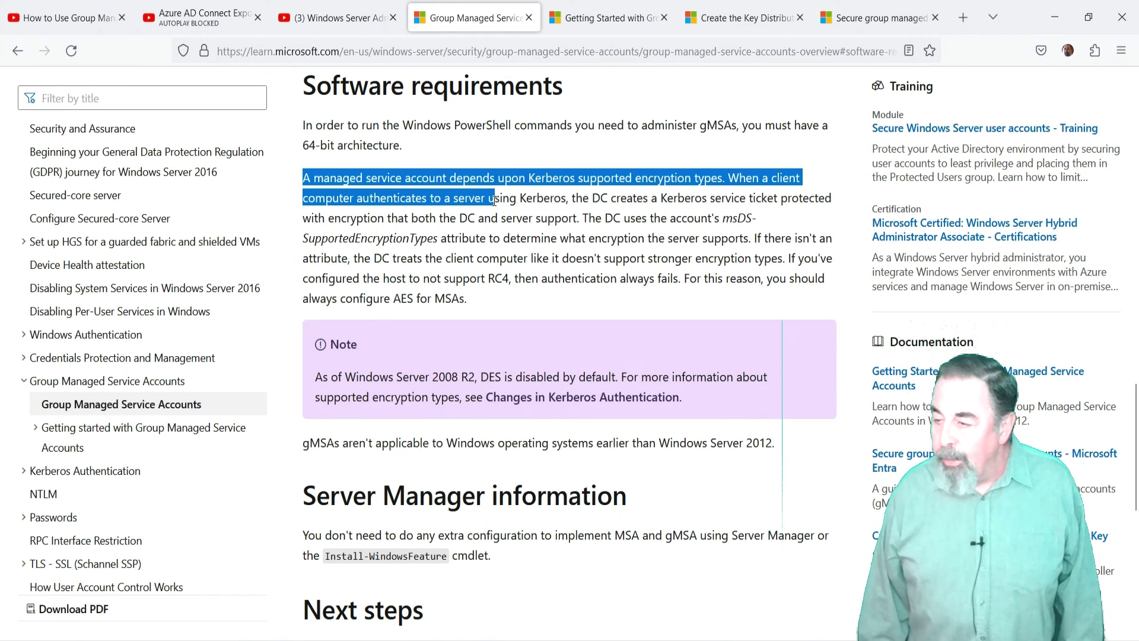
left_click_drag(469, 298, 623, 305)
left_click_drag(682, 279, 689, 279)
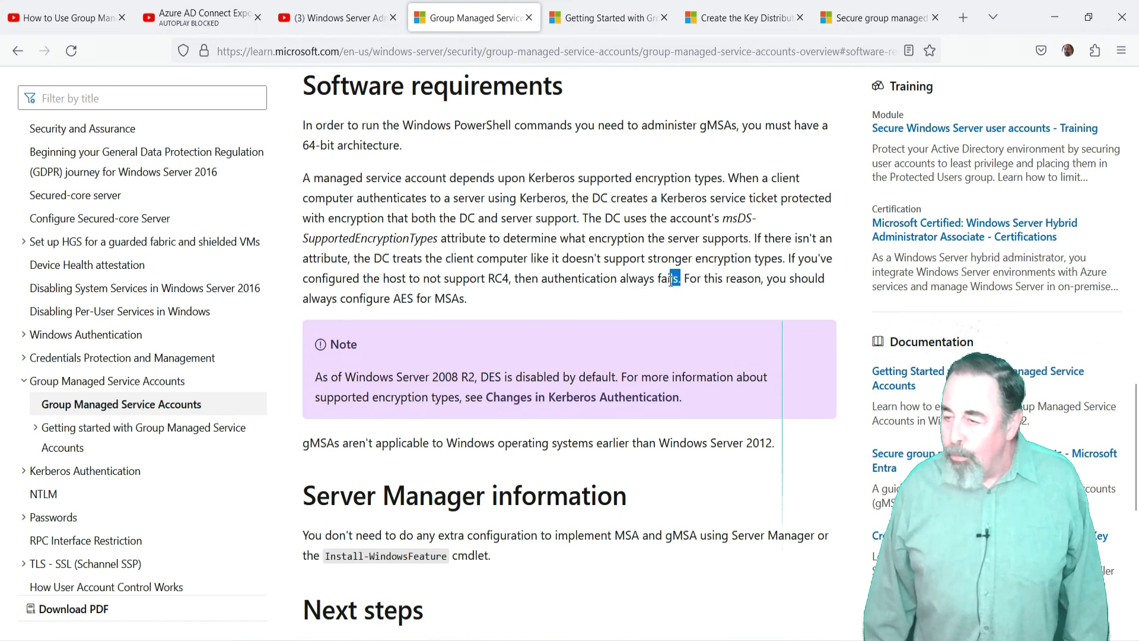
- In Getting Started, highlight the schema update requirement and the KDS root key paragraphs
left_click(620, 18)
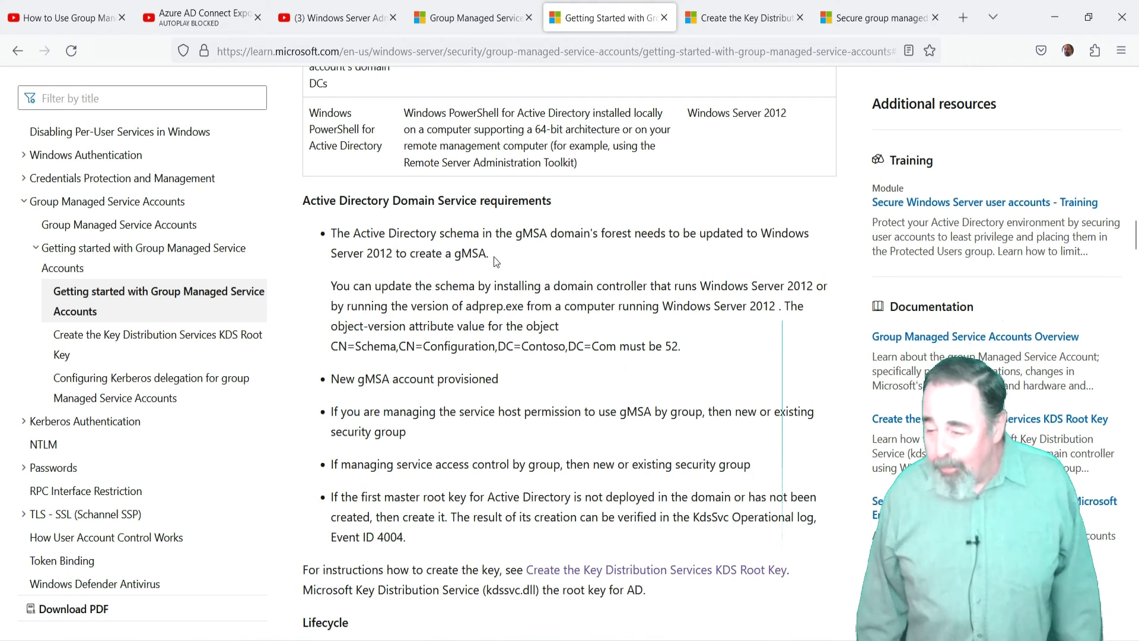
mouse_move(492, 253)
left_mouse_down()
mouse_move(318, 241)
mouse_move(499, 253)
left_mouse_up()
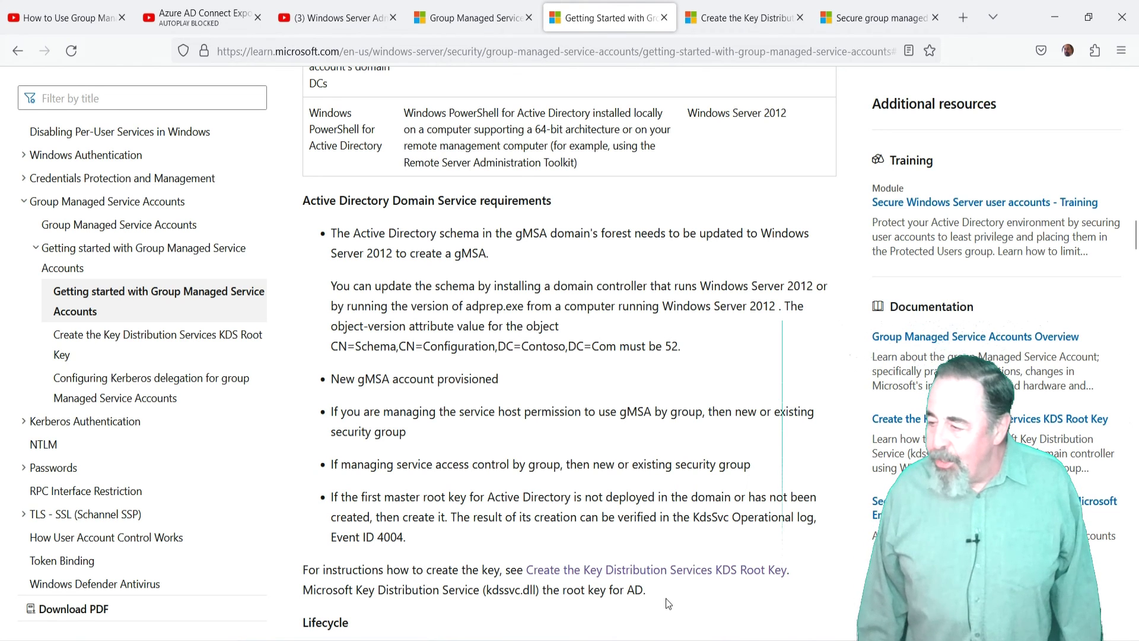
left_click_drag(666, 598, 315, 488)
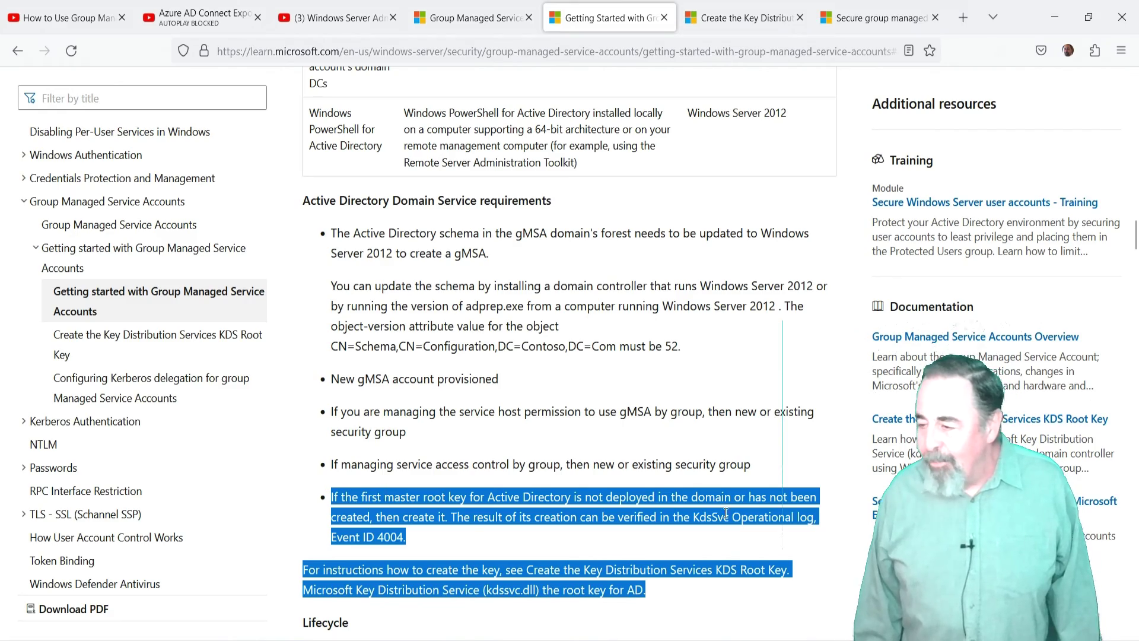
- Open the KDS root key article and highlight the tip about the Effective time parameter
left_click(741, 18)
scroll(478, 371, "down", 3)
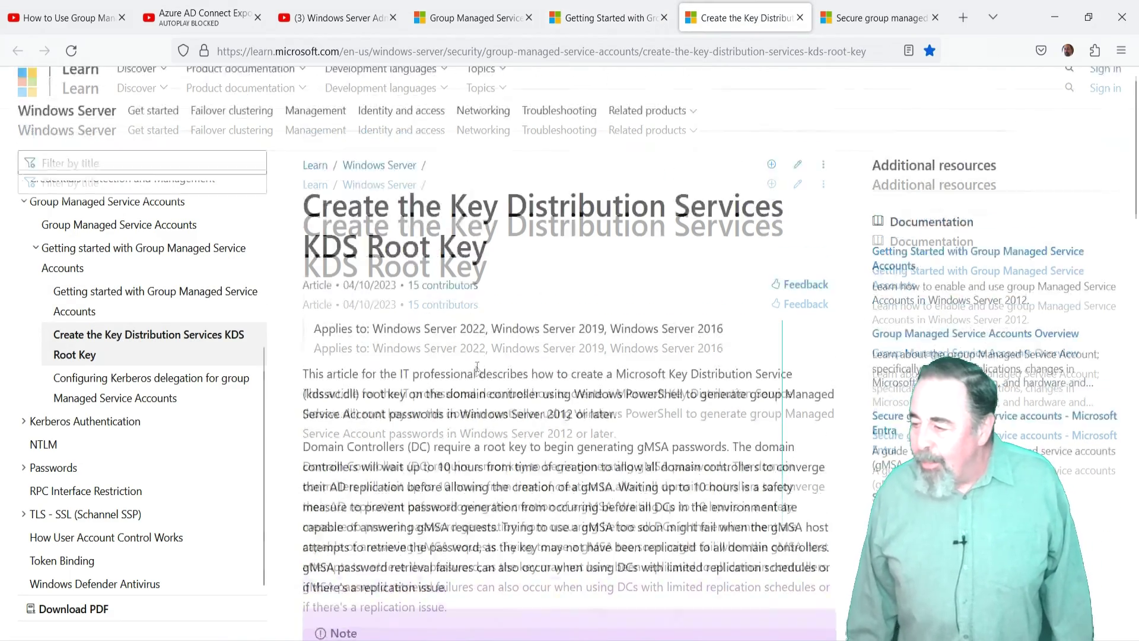
scroll(479, 372, "down", 6)
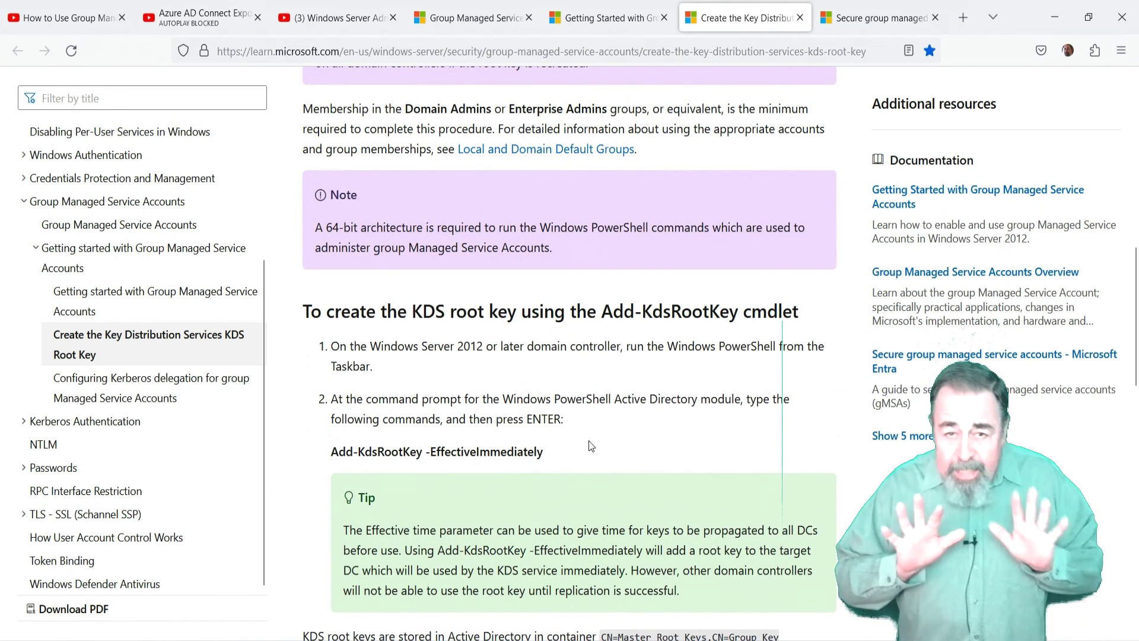
scroll(591, 446, "down", 2)
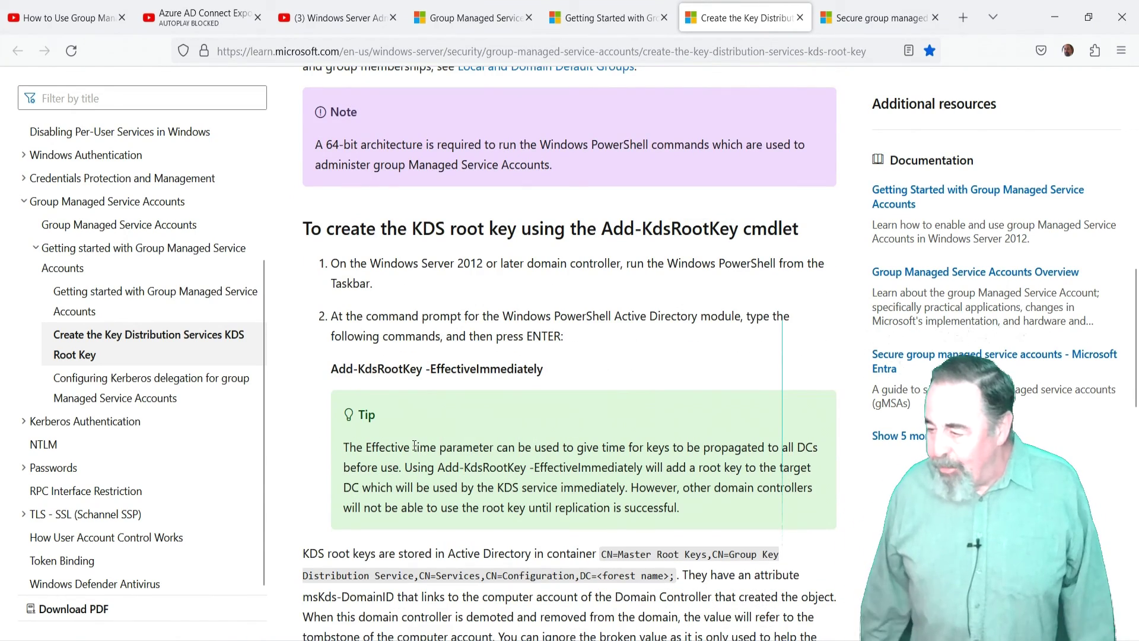
mouse_move(343, 447)
left_mouse_down()
mouse_move(581, 509)
mouse_move(655, 511)
mouse_move(323, 449)
left_mouse_up()
- Copy the single-command Add-KdsRootKey line and switch to the full-screen TUS-DC2 session
scroll(323, 449, "down", 10)
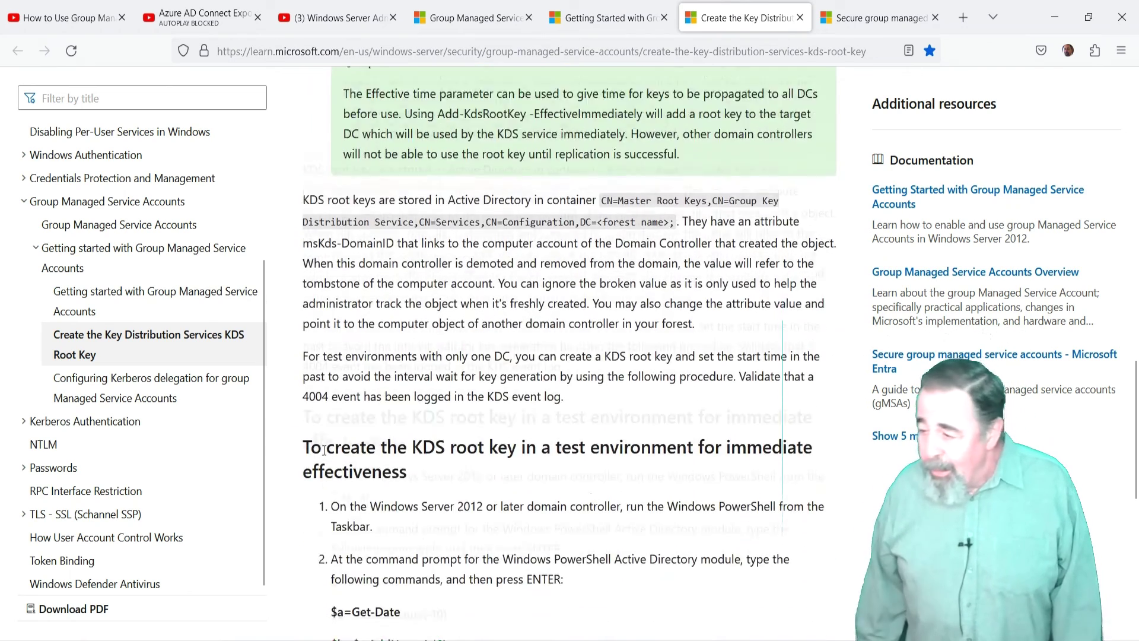
scroll(324, 455, "down", 2)
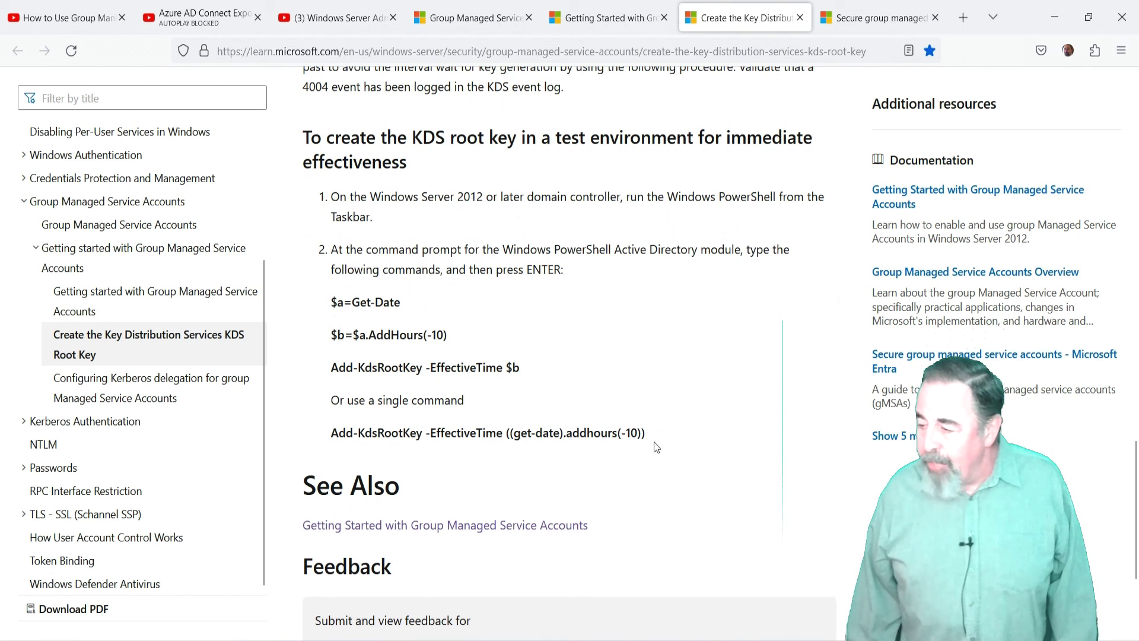
left_click_drag(659, 437, 334, 448)
key("super+c")
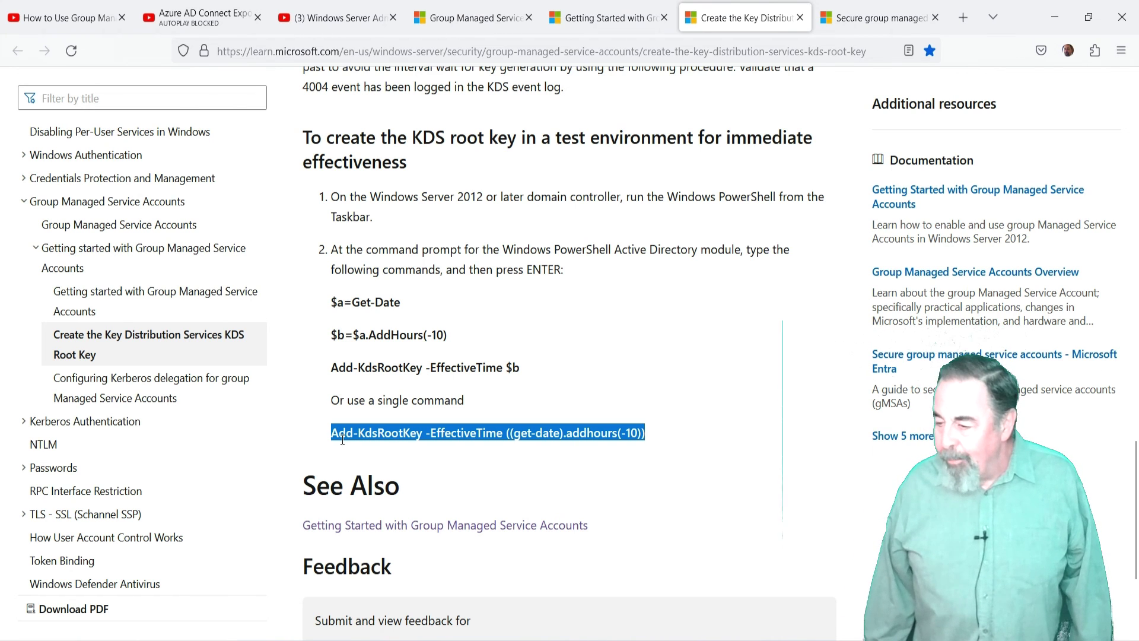
left_click(582, 638)
left_click(643, 565)
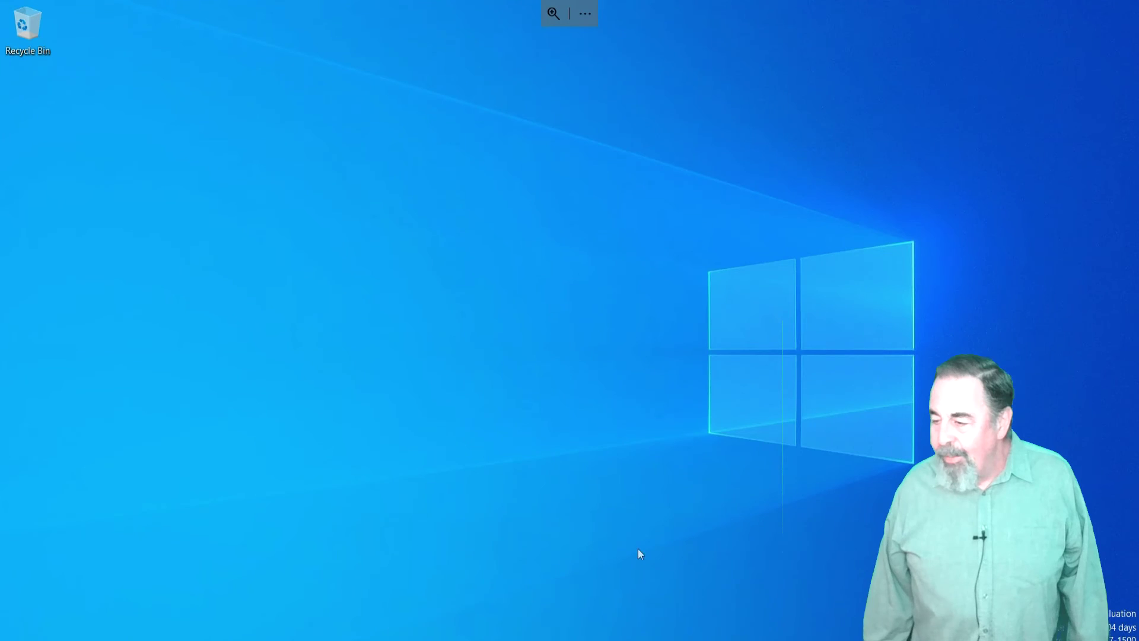
- Run Add-KdsRootKey -EffectiveTime ((get-date).addhours(-10)) in an administrator PowerShell
right_click(420, 630)
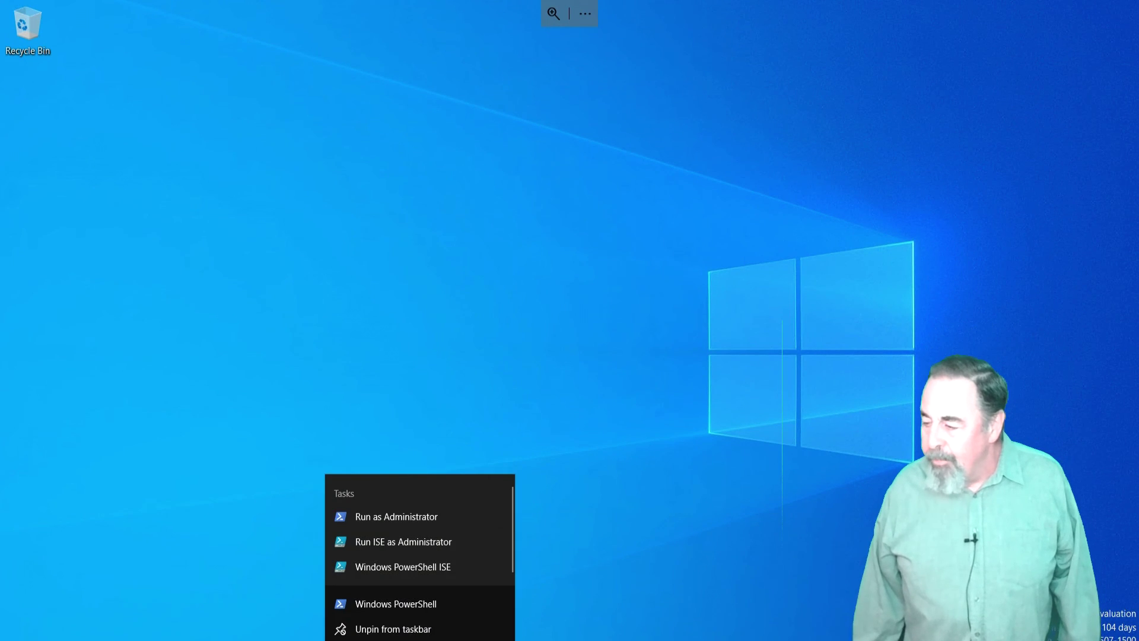
left_click(406, 523)
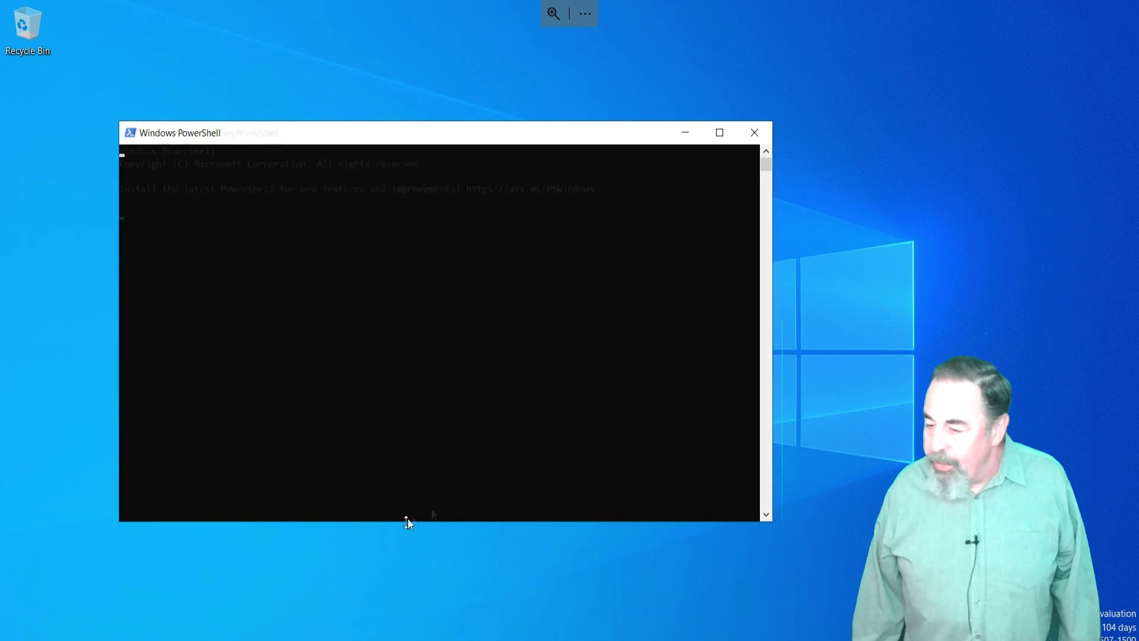
right_click(362, 283)
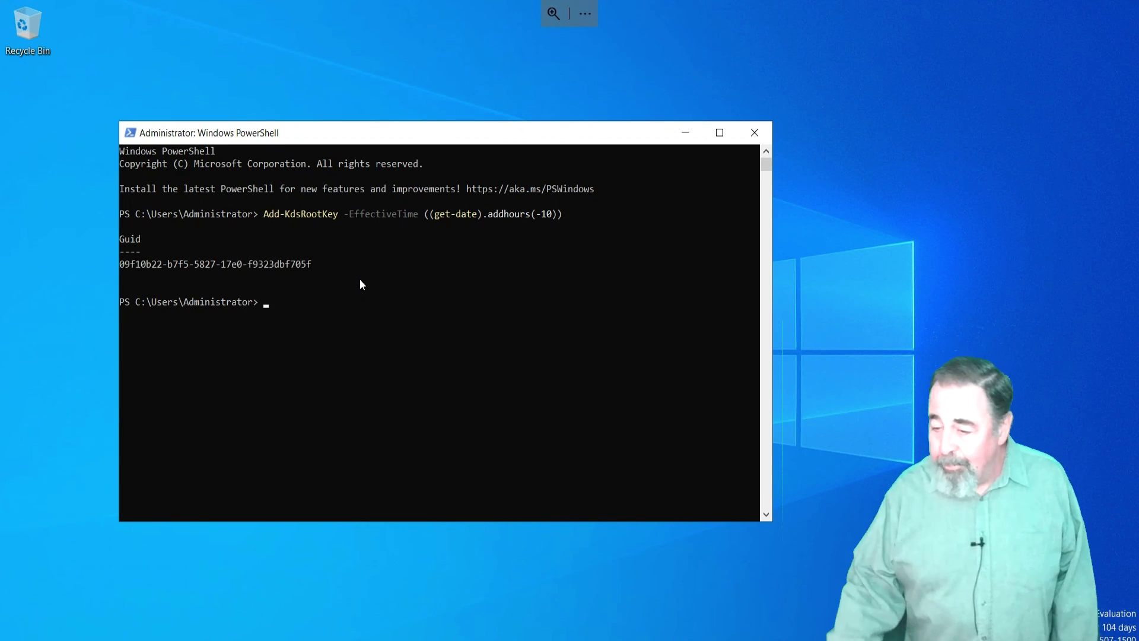
key("alt+Tab")
left_click(298, 293)
- Create a new group named gMSA.SQL in the gMSA container
left_click(343, 307)
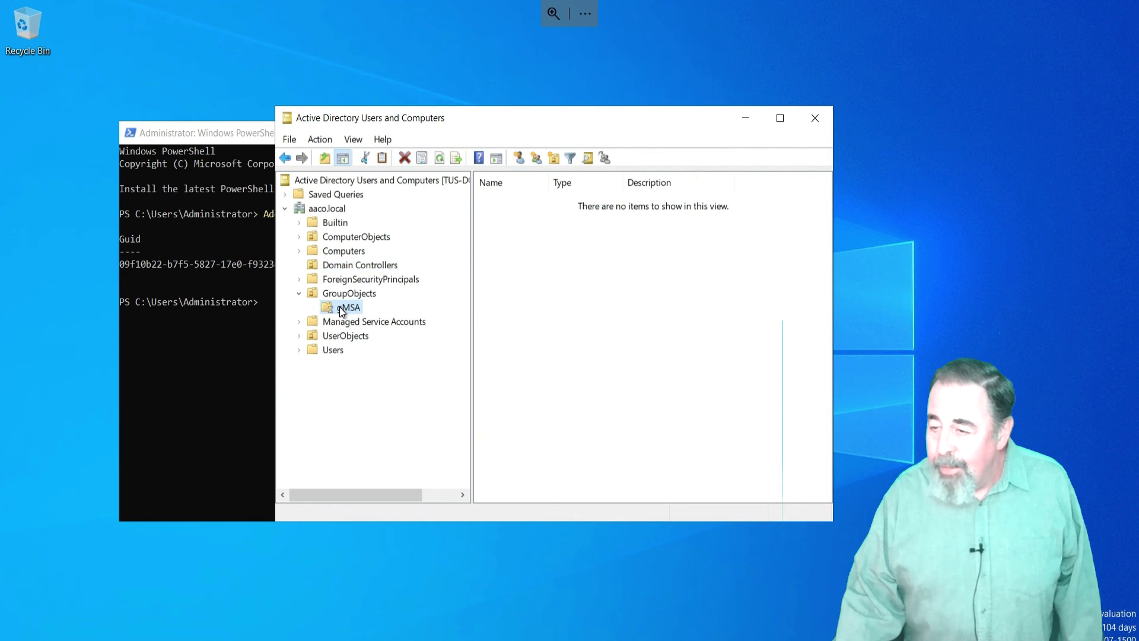
right_click(341, 308)
mouse_move(391, 376)
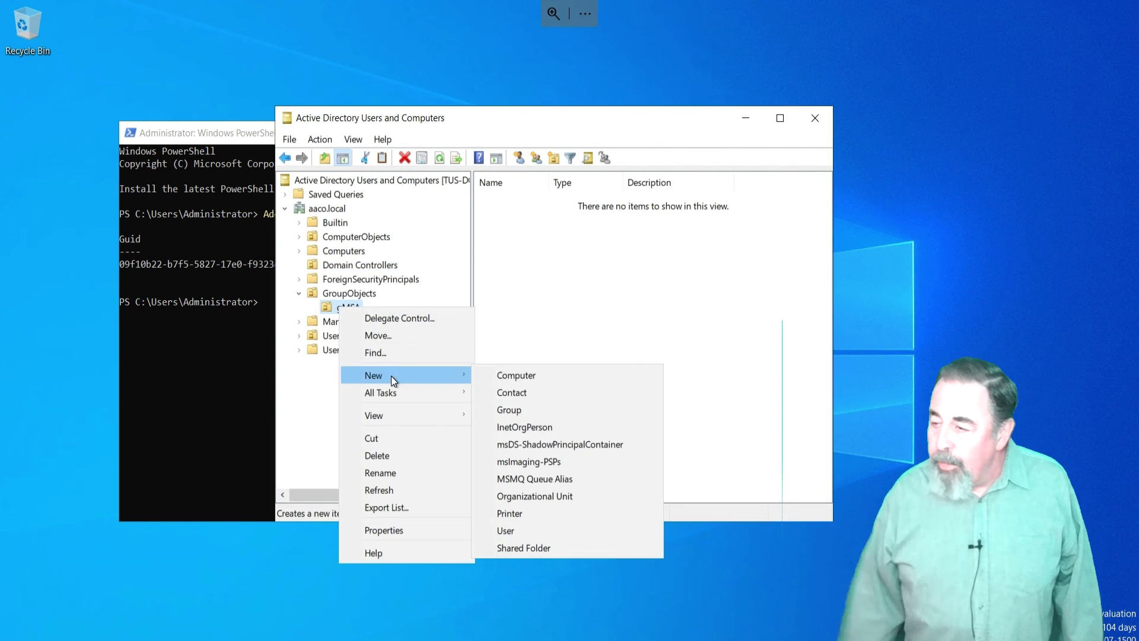
left_click(510, 411)
type("gMSA.SQL")
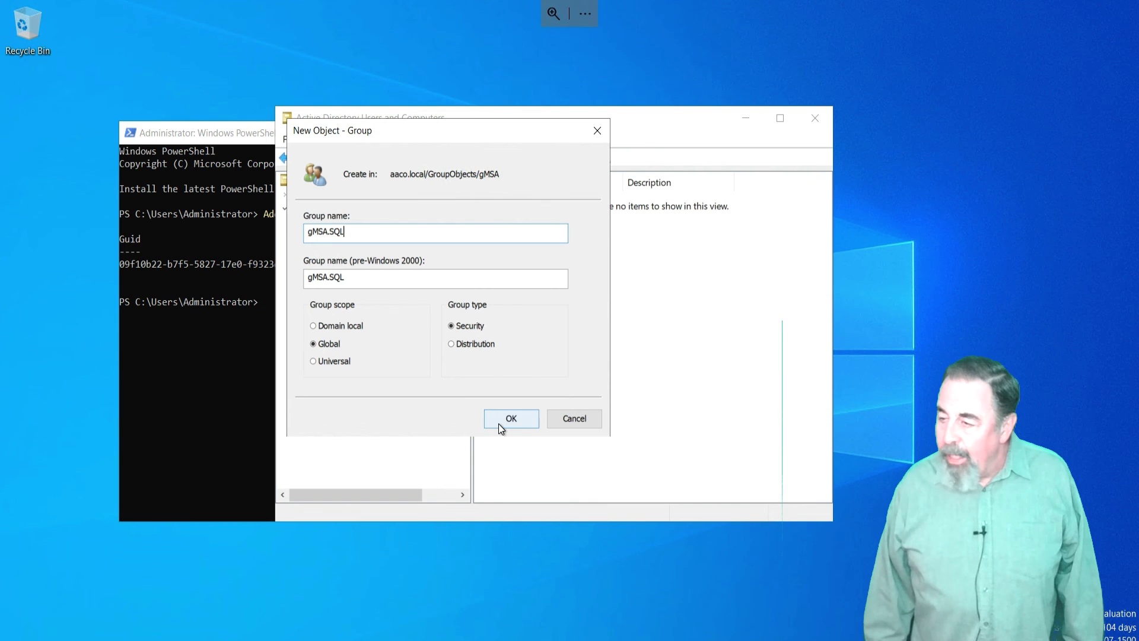
left_click(510, 419)
- Add computer TUS-SQL1 as a member of gMSA.SQL, with Computers enabled as an object type
double_click(519, 202)
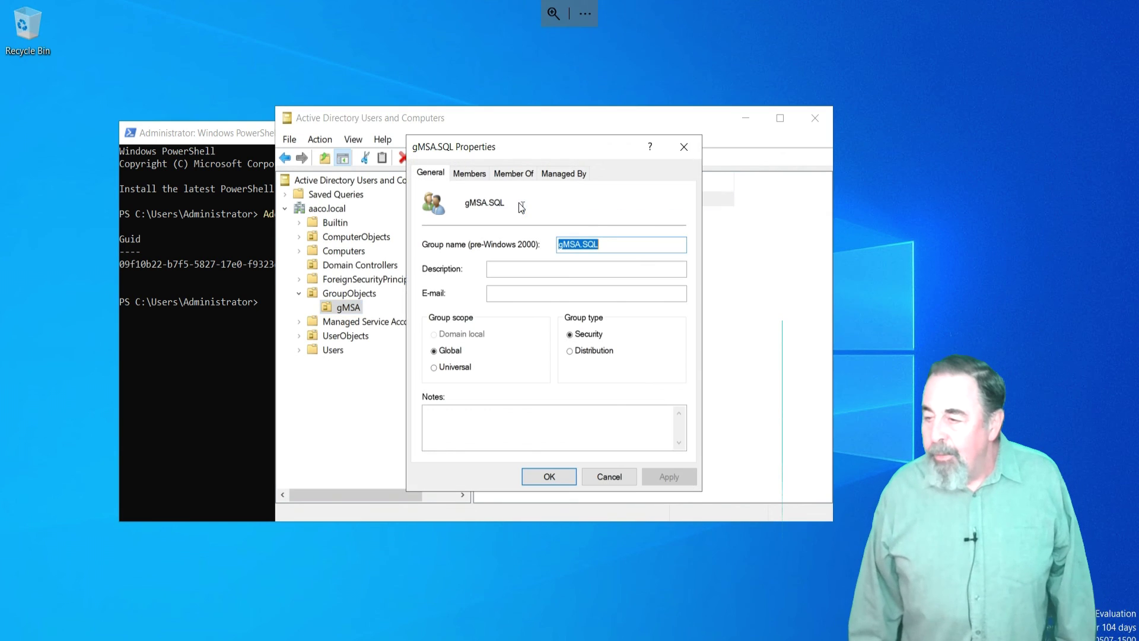
left_click(468, 174)
left_click(453, 432)
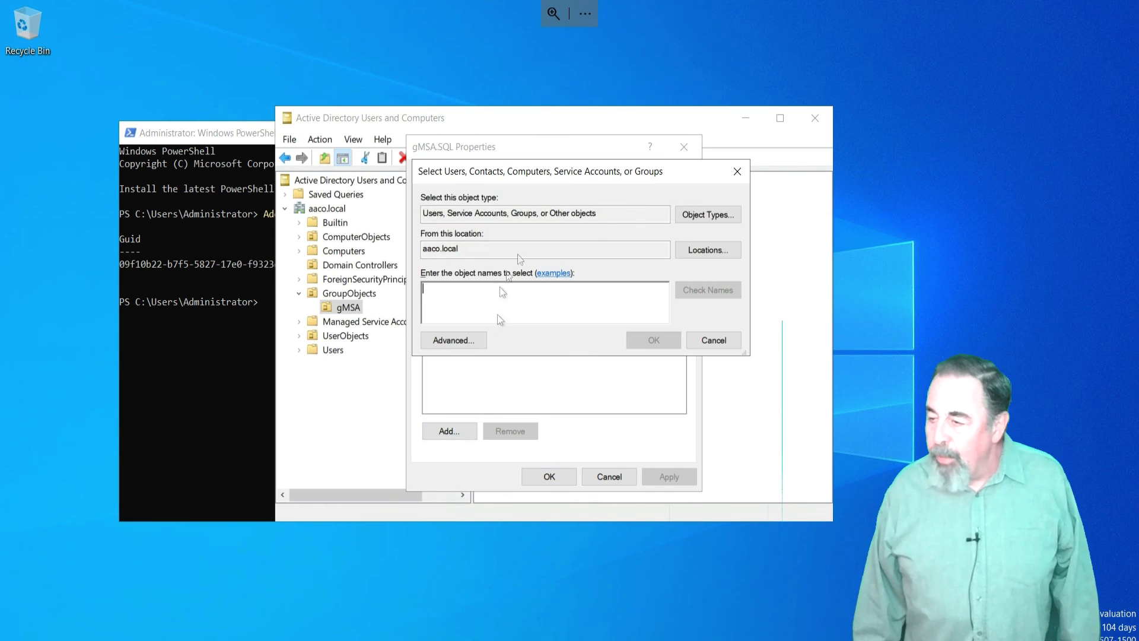
left_click(704, 215)
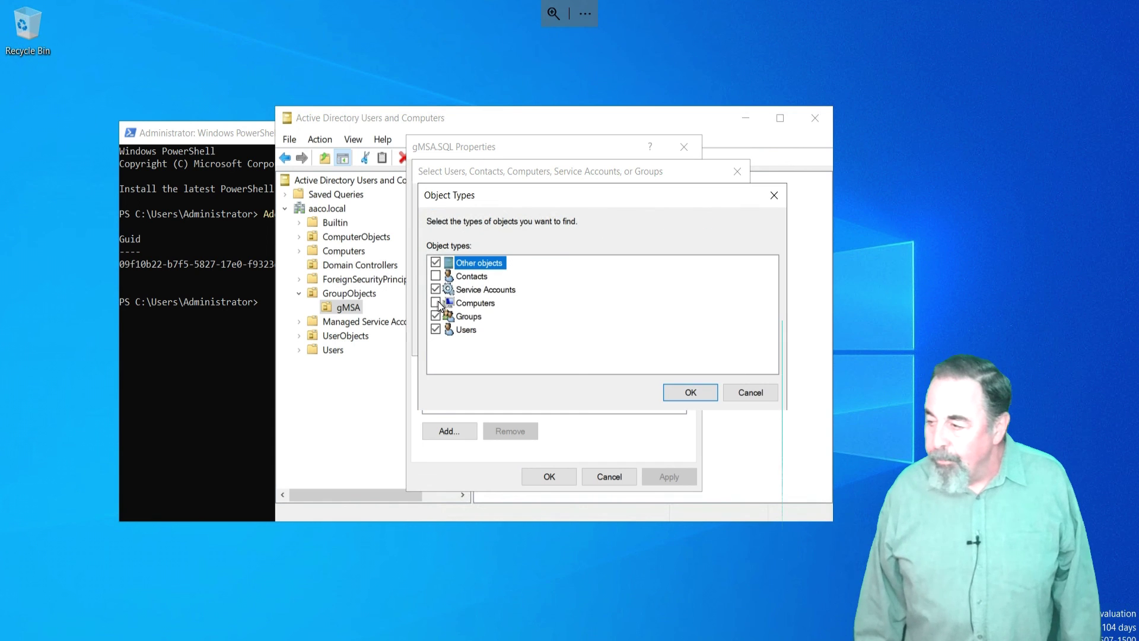
left_click(690, 392)
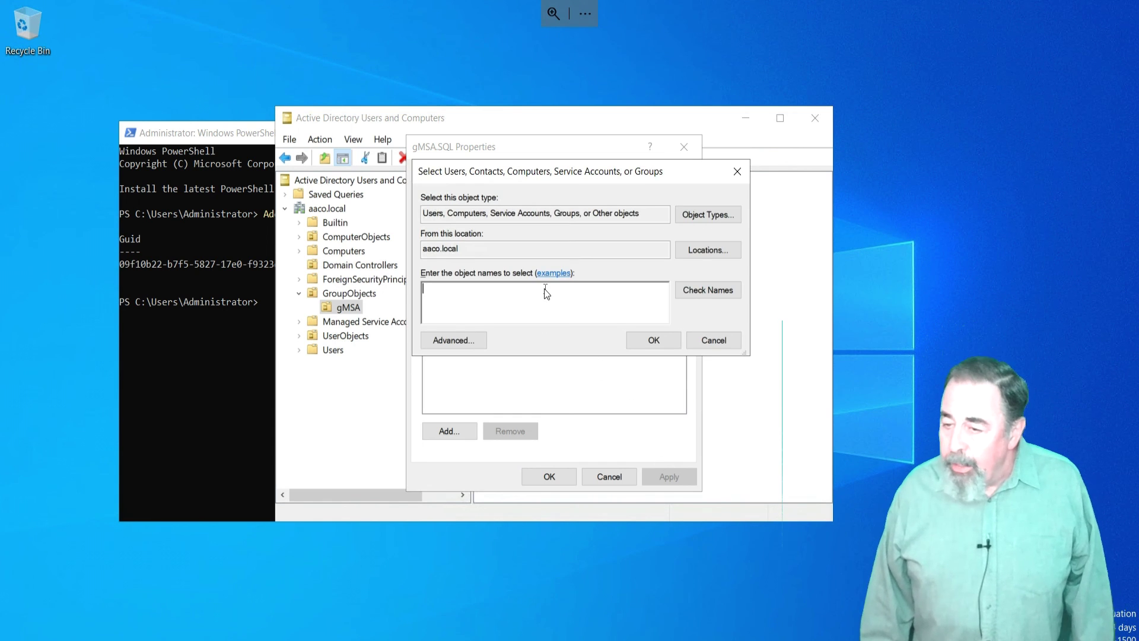
type("TUS-SQL1")
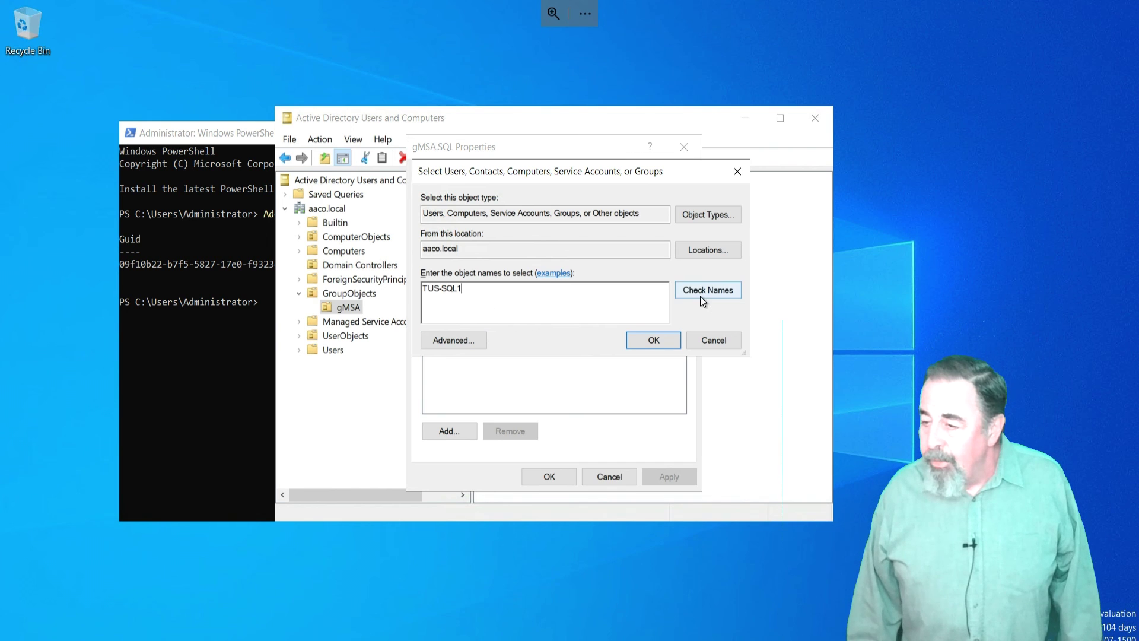
left_click(703, 294)
left_click(654, 340)
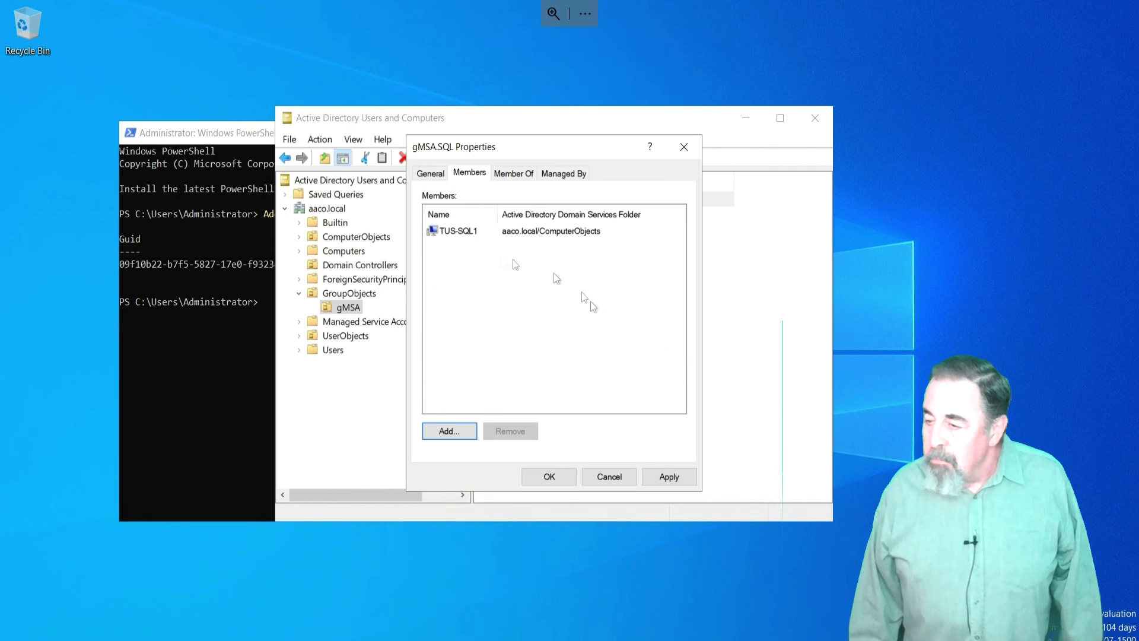
left_click(668, 477)
left_click(549, 477)
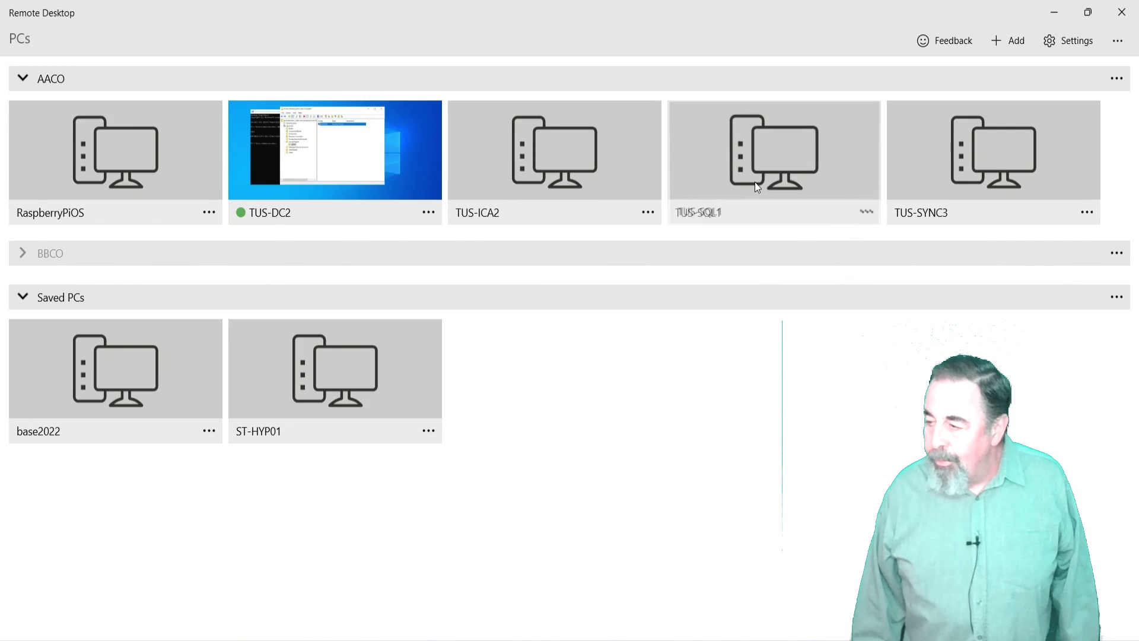
- Connect to TUS-SQL1, accepting its untrusted certificate without asking again
left_click(754, 181)
left_click(509, 382)
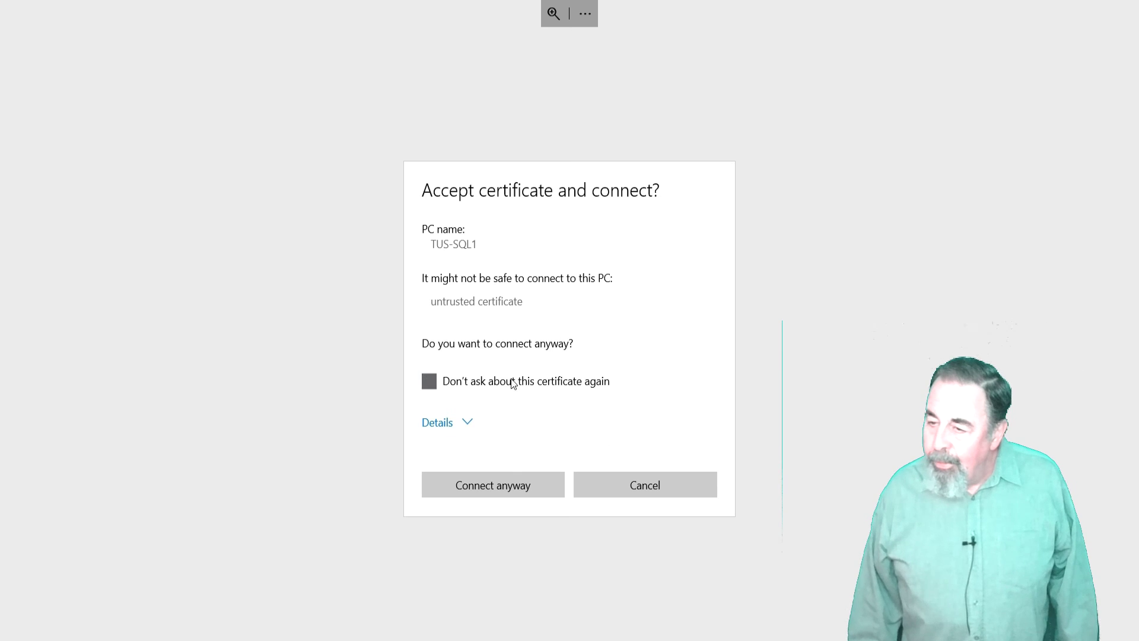
left_click(510, 482)
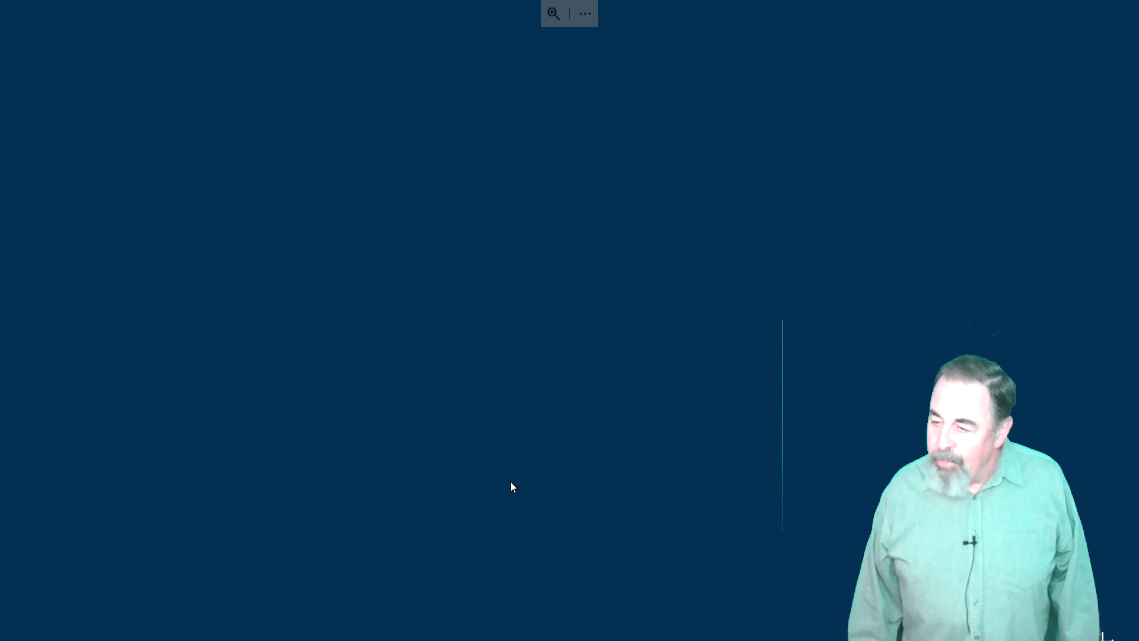
- Restart TUS-SQL1 and dismiss the lost-connection error
right_click(3, 637)
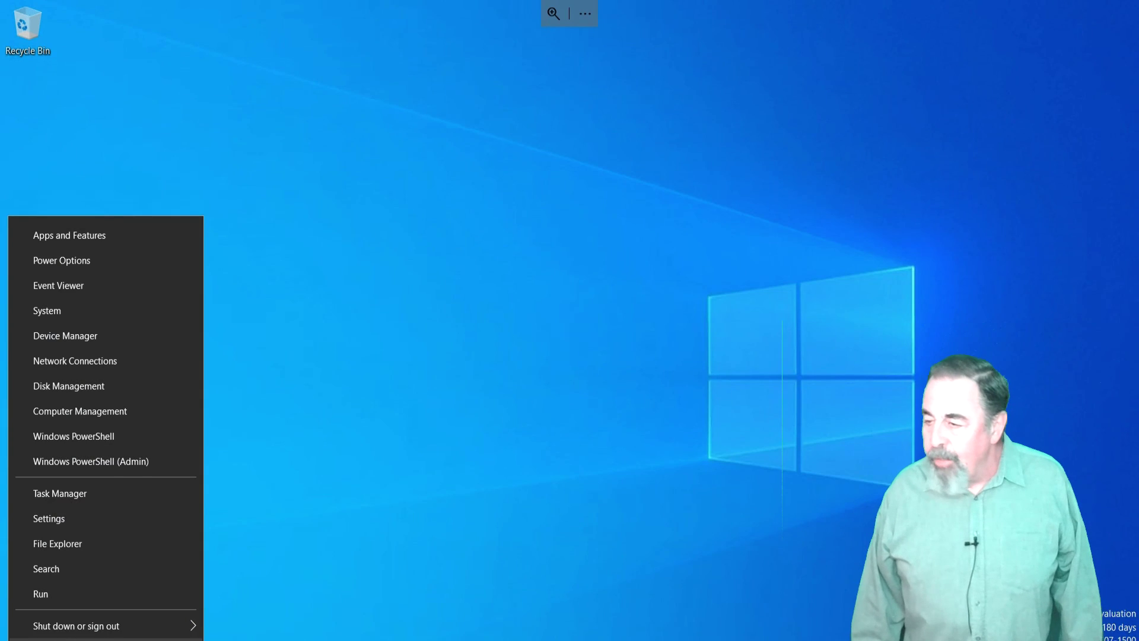
mouse_move(191, 622)
left_click(237, 618)
key("Return")
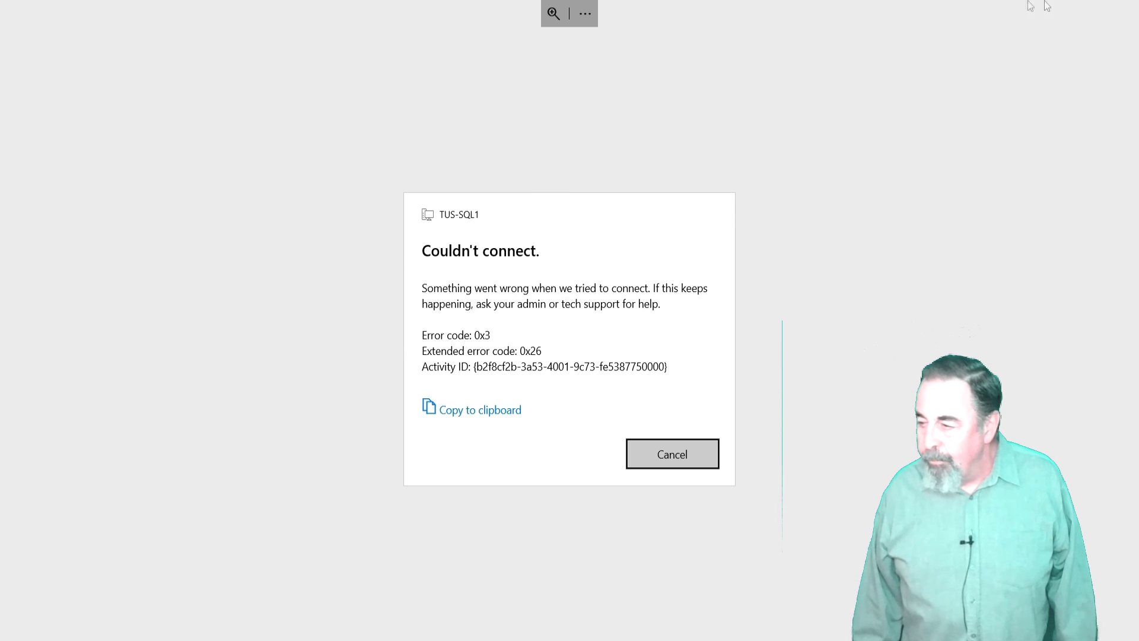
left_click(689, 455)
- Highlight each parameter line: -Name, -DNSHostName, -KerberosEncryptionType, -PrincipalsAllowedToRetrieveManagedPassword, -SamAccountName gMSA.SQL
key("alt+Tab")
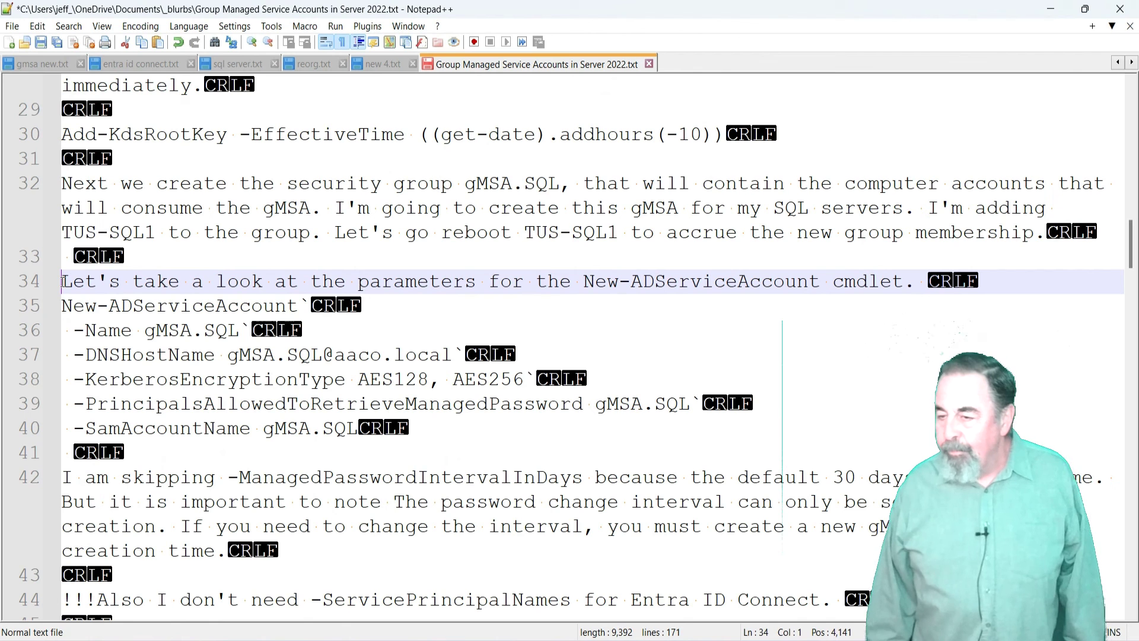
left_click_drag(64, 282, 318, 304)
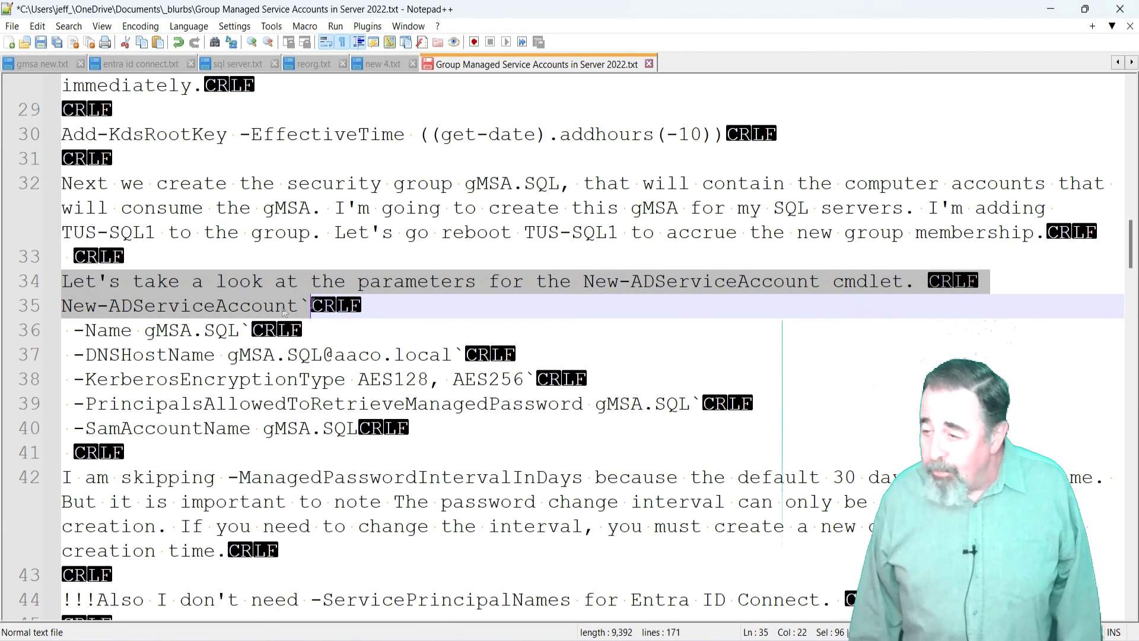
left_click(260, 331)
left_click_drag(260, 331, 23, 340)
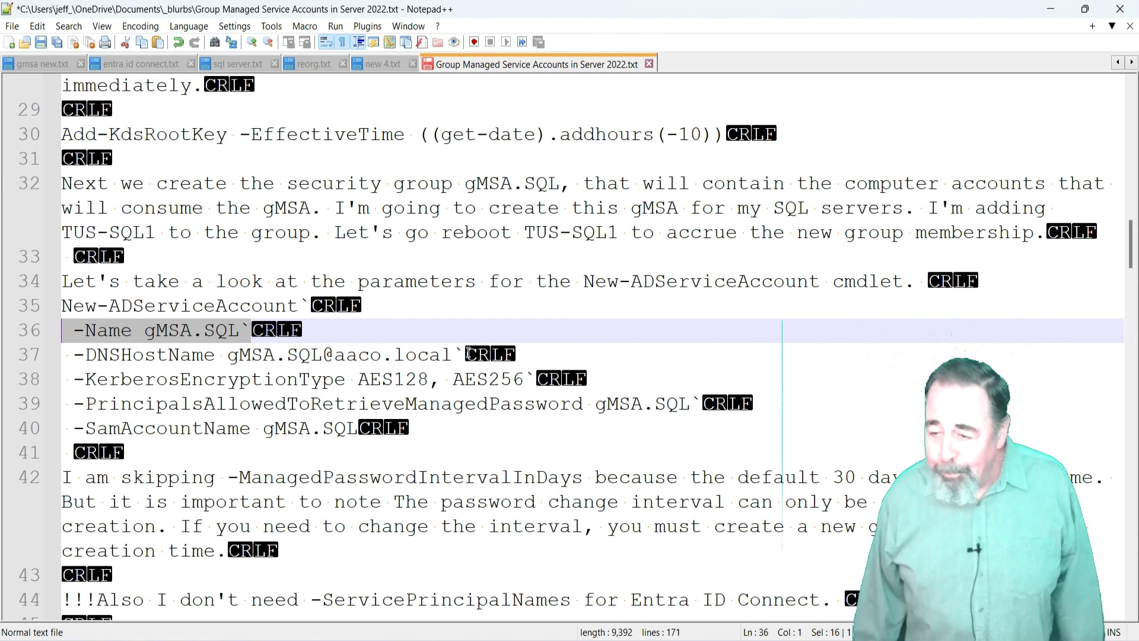
left_click_drag(469, 353, 61, 359)
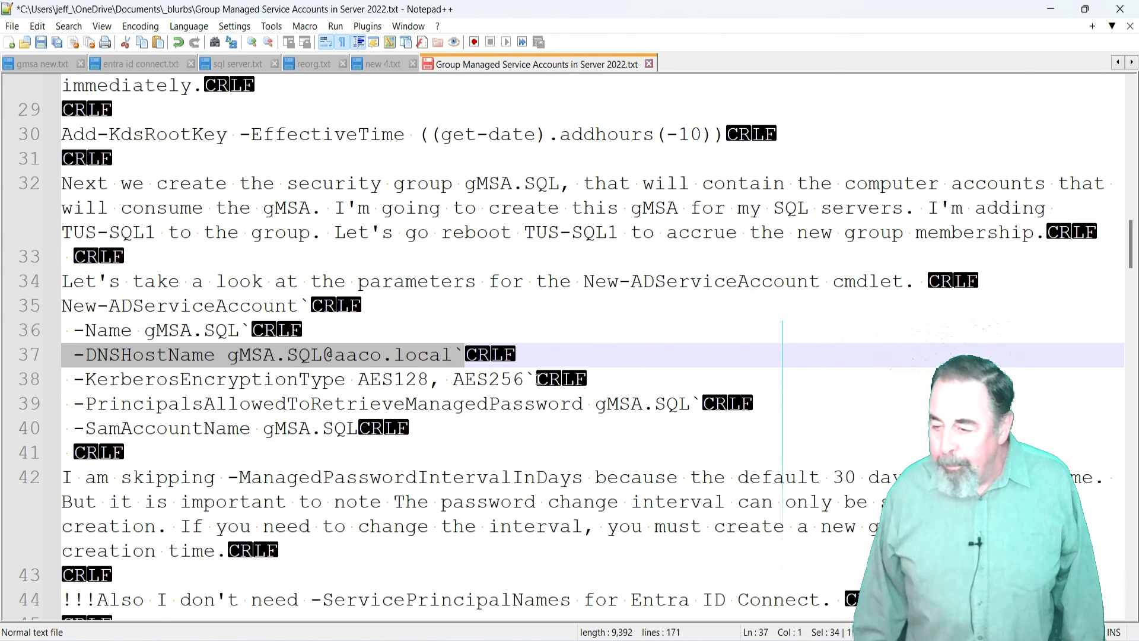
left_click_drag(539, 379, 60, 384)
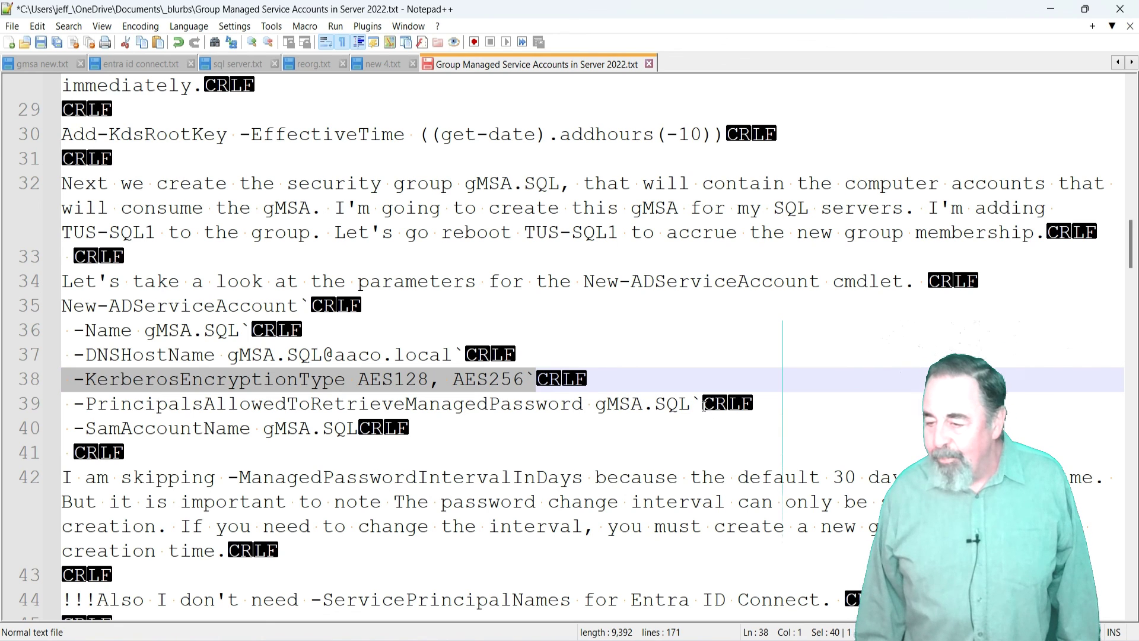
left_click_drag(702, 403, 40, 405)
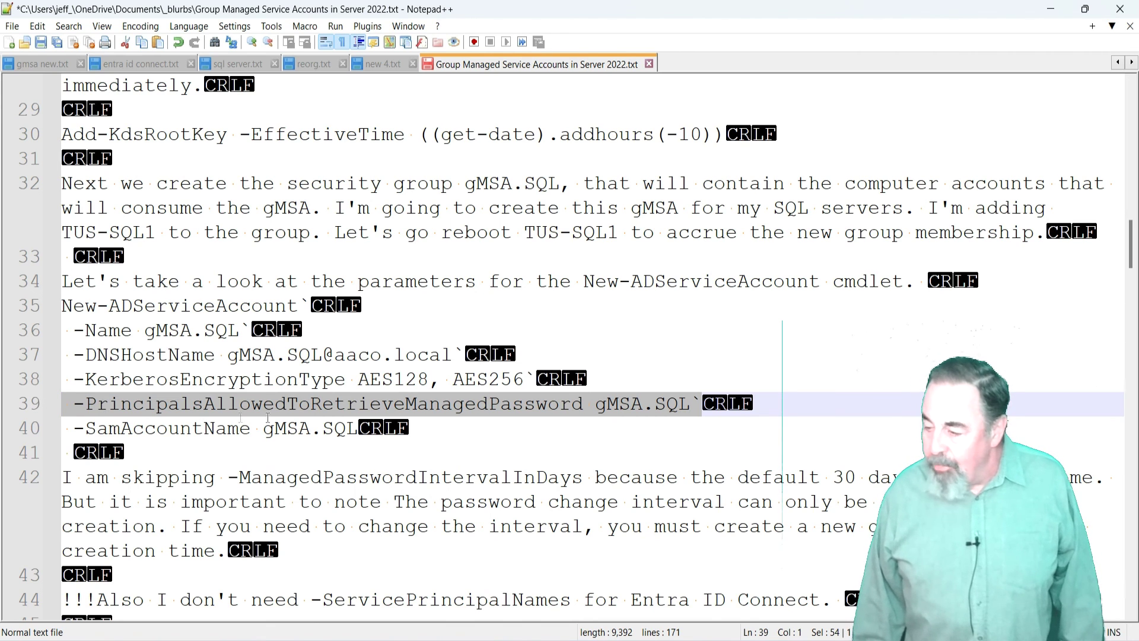
left_click_drag(358, 432, 39, 436)
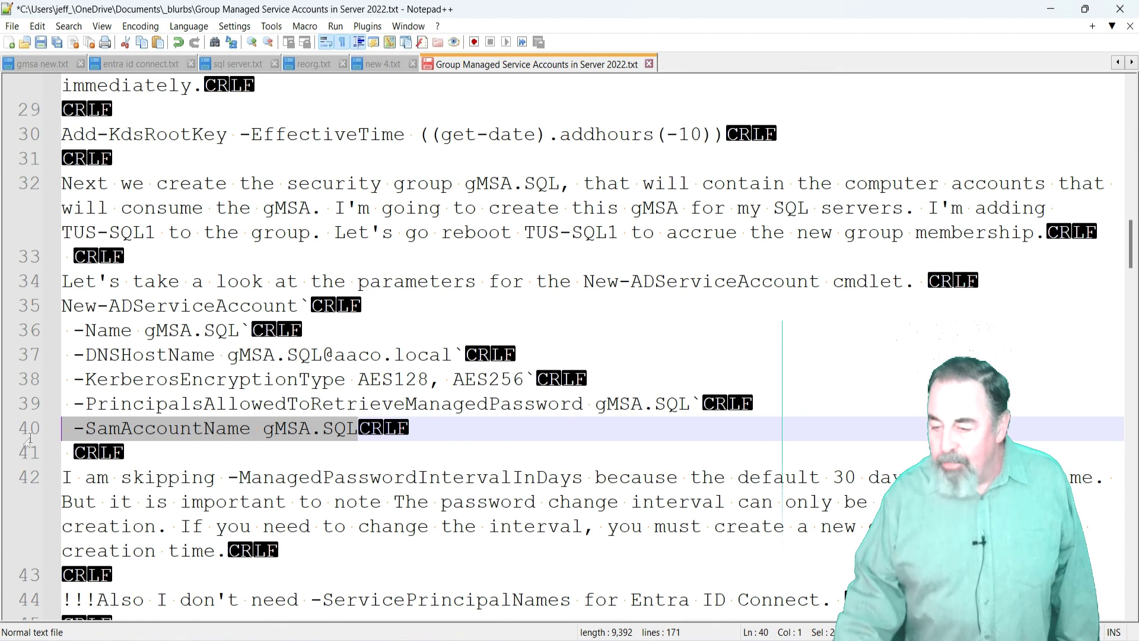
- Replace 'Entra ID Connect' with 'SQL' in the -ServicePrincipalNames note
scroll(234, 430, "down", 2)
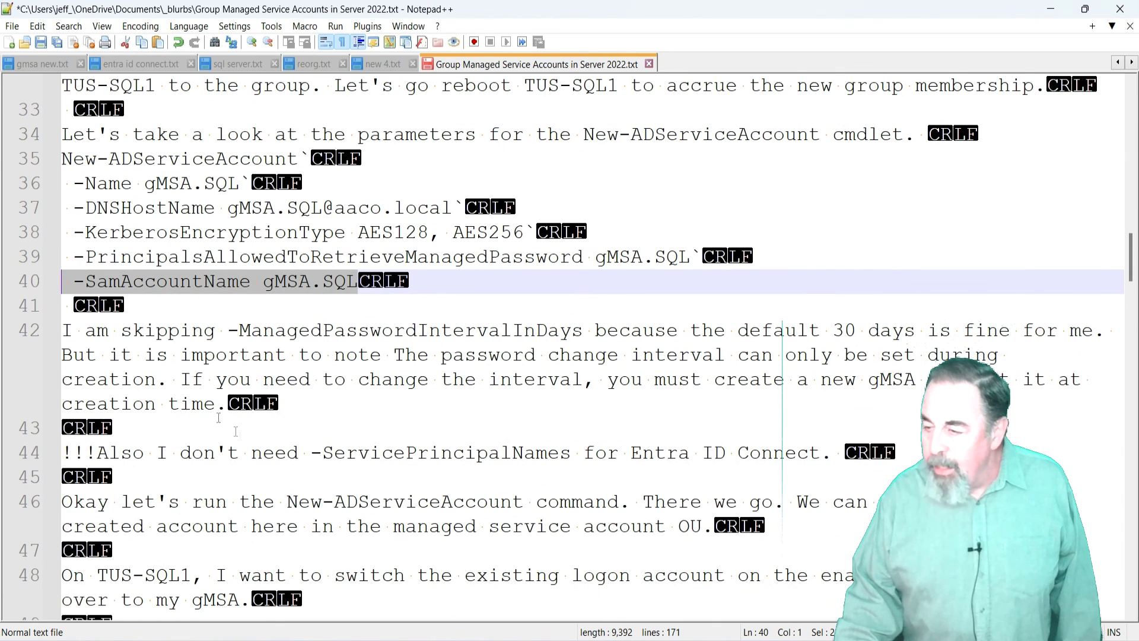
left_click_drag(228, 406, 58, 336)
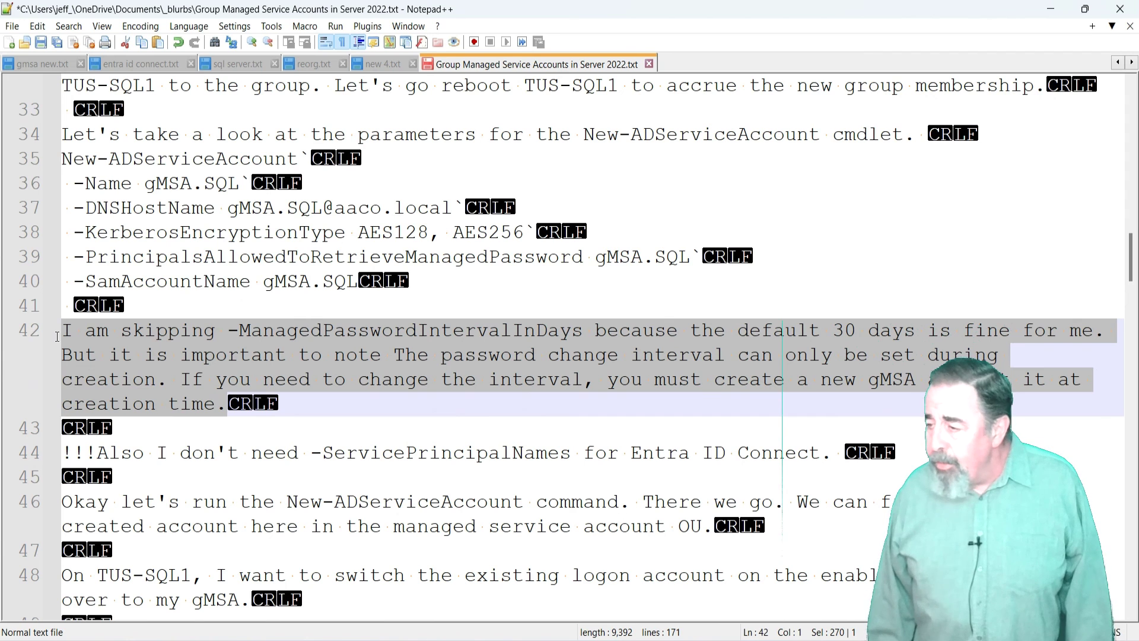
scroll(54, 339, "down", 1)
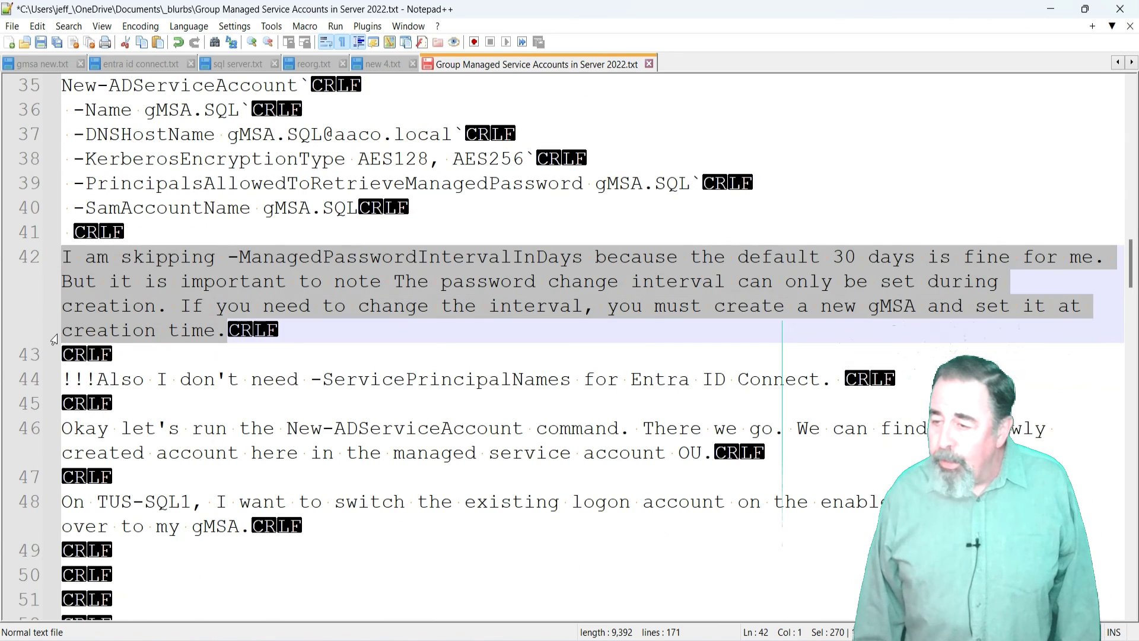
scroll(54, 340, "down", 1)
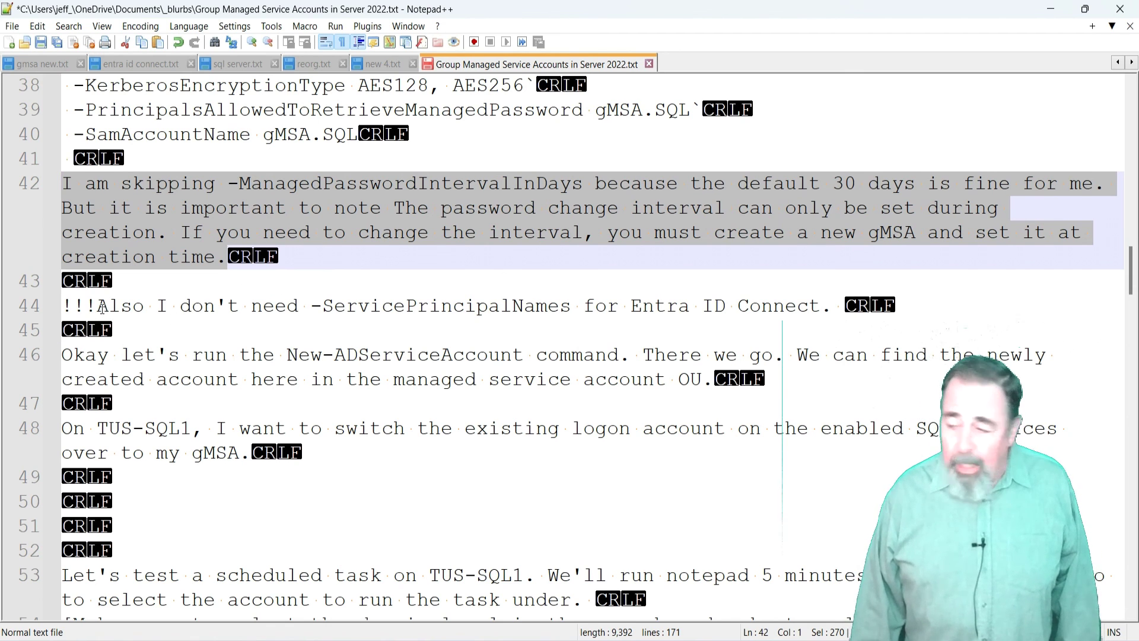
key("ctrl+z")
left_click_drag(98, 307, 682, 308)
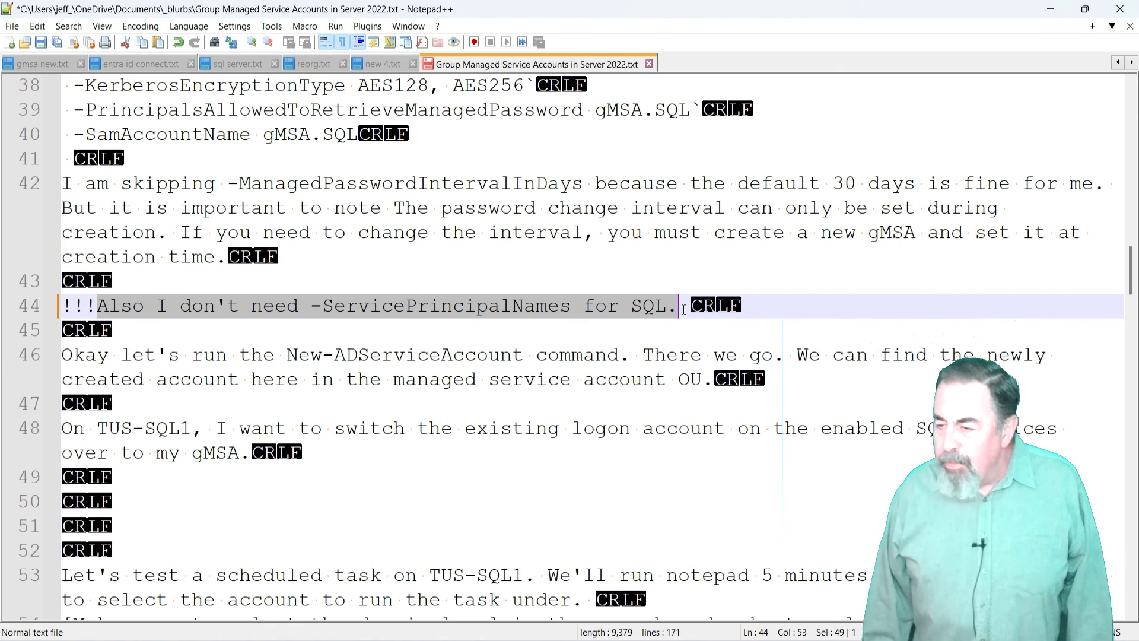
left_click(634, 312)
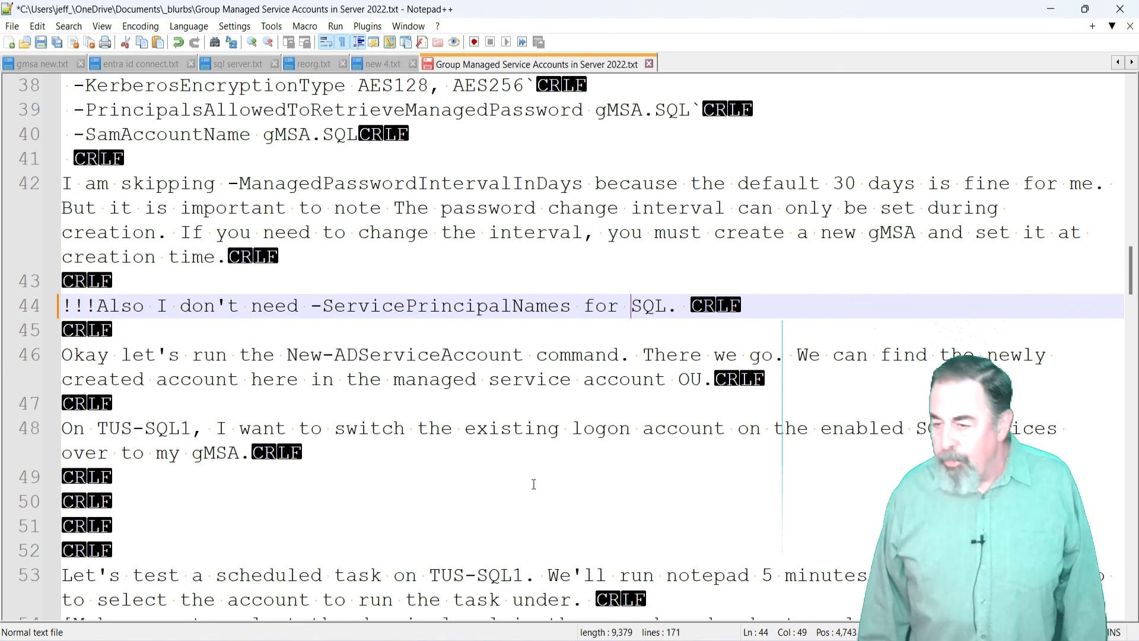
- Join the New-ADServiceAccount command onto one line and paste it into PowerShell
scroll(306, 390, "up", 2)
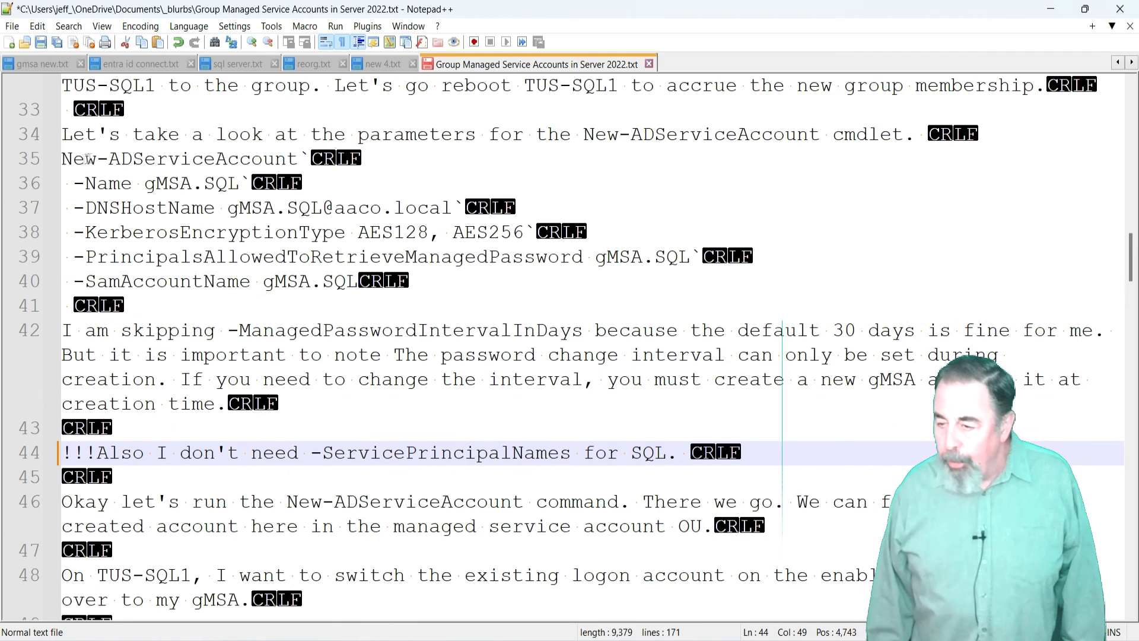
key("ctrl+z")
left_click_drag(62, 159, 458, 219)
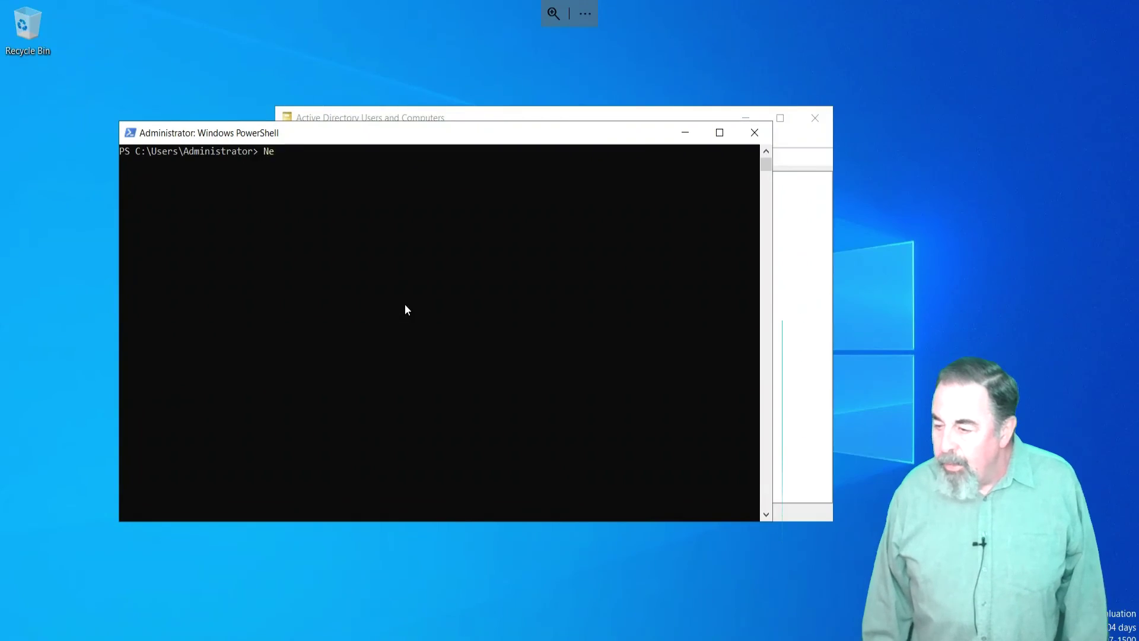
right_click(406, 308)
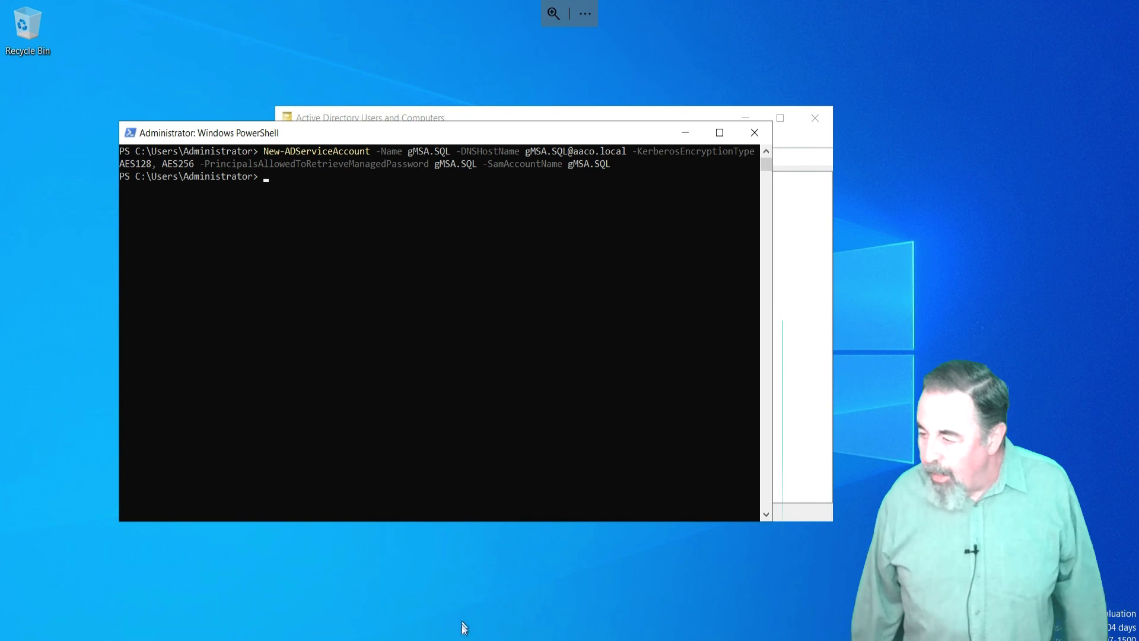
- In ADUC, list Managed Service Accounts, select gMSA.SQL and widen the Type column to confirm it
left_click(457, 579)
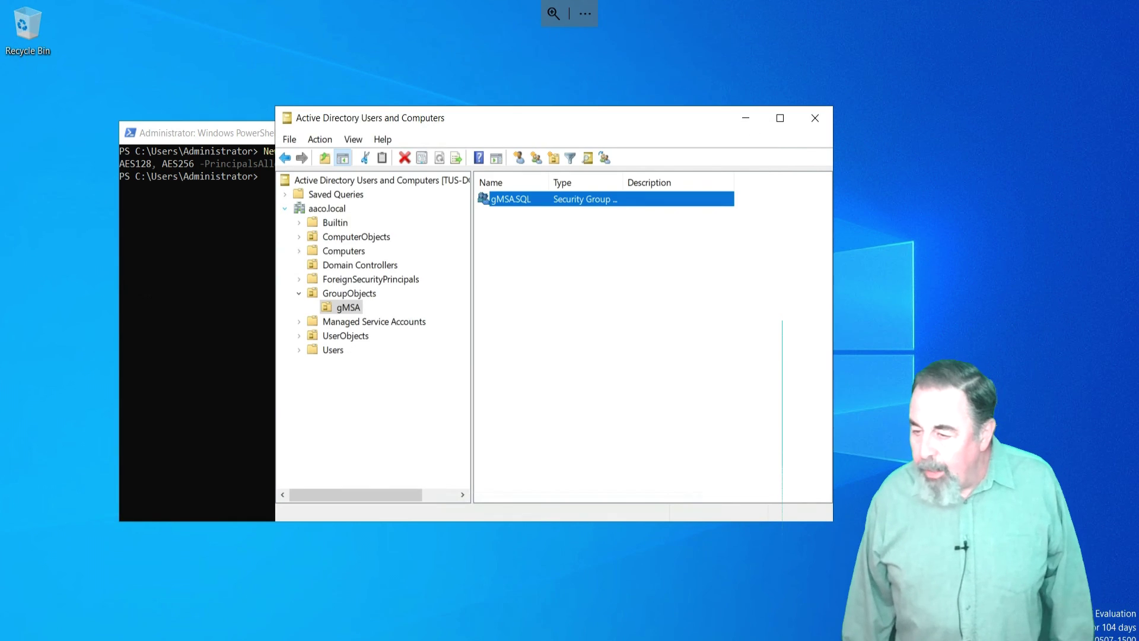
left_click(406, 323)
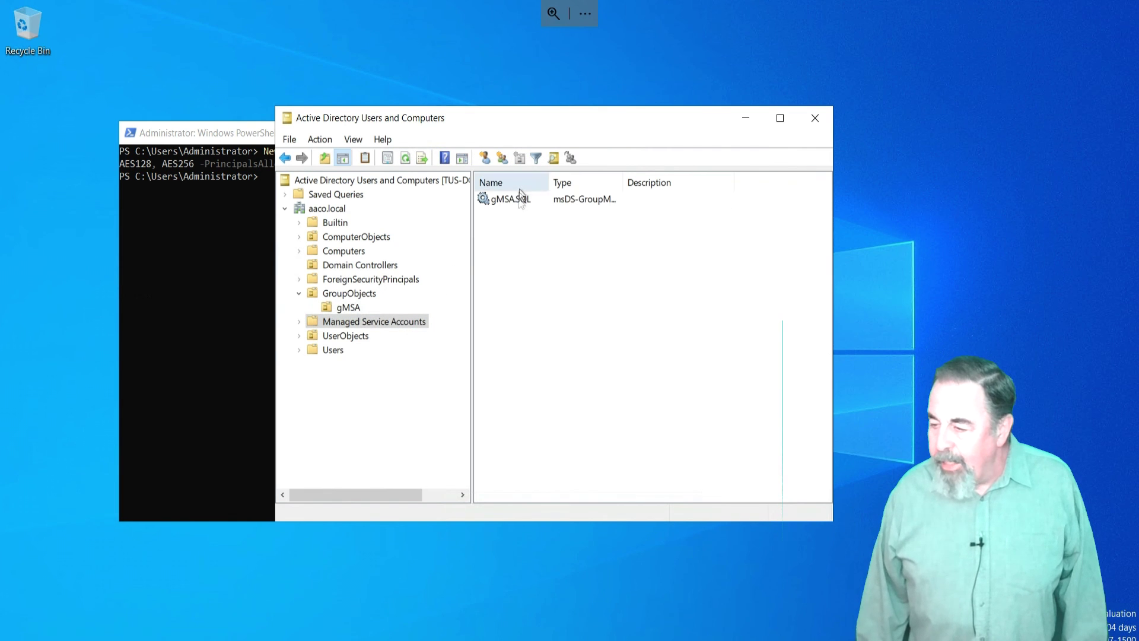
left_click(516, 199)
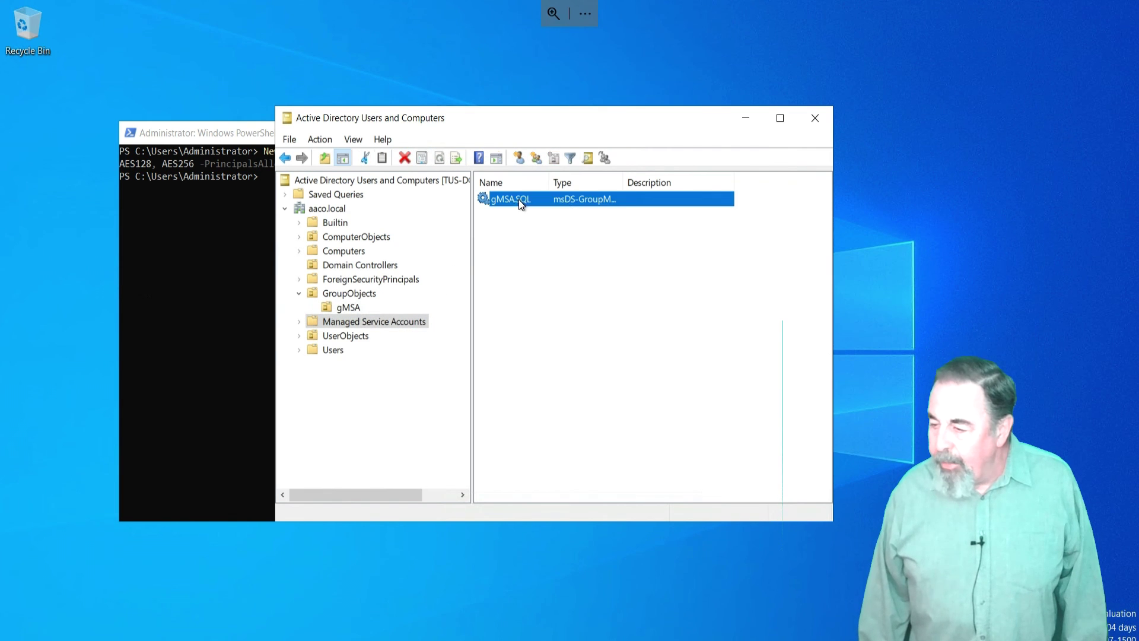
double_click(624, 182)
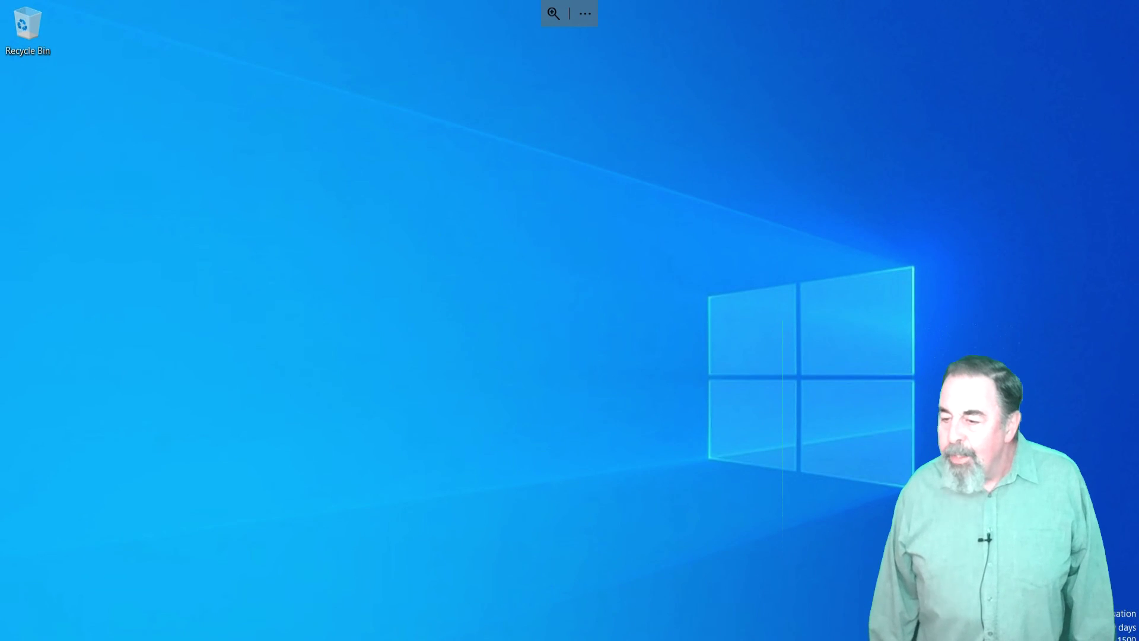
- Open Computer Management from Win+X, show Services under Services and Applications, and maximize the window
key("super+x")
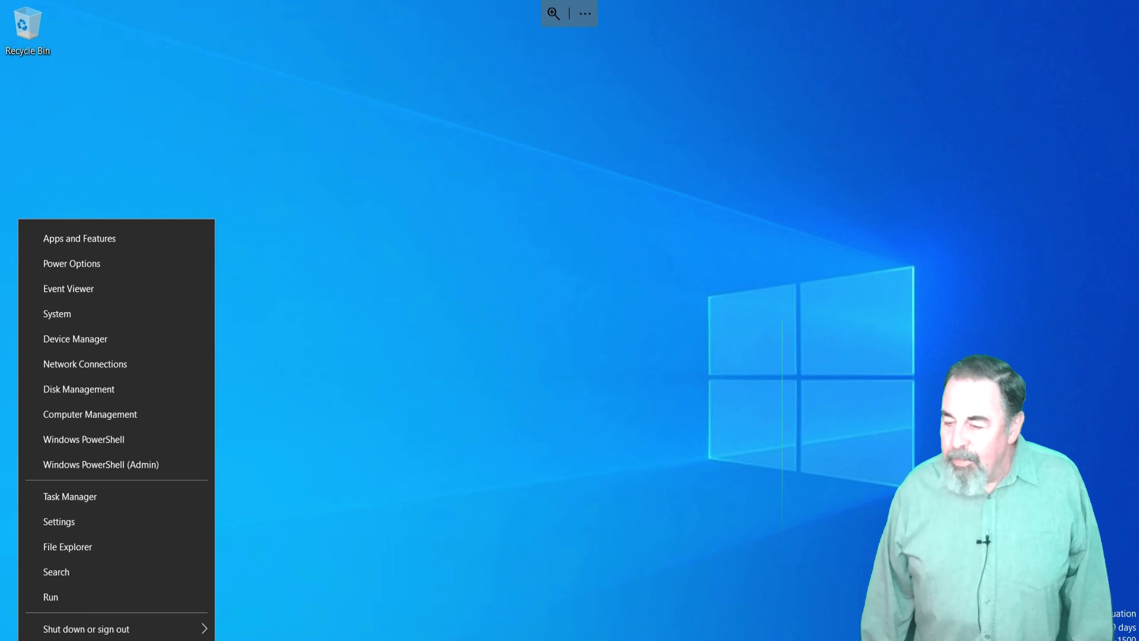
left_click(103, 415)
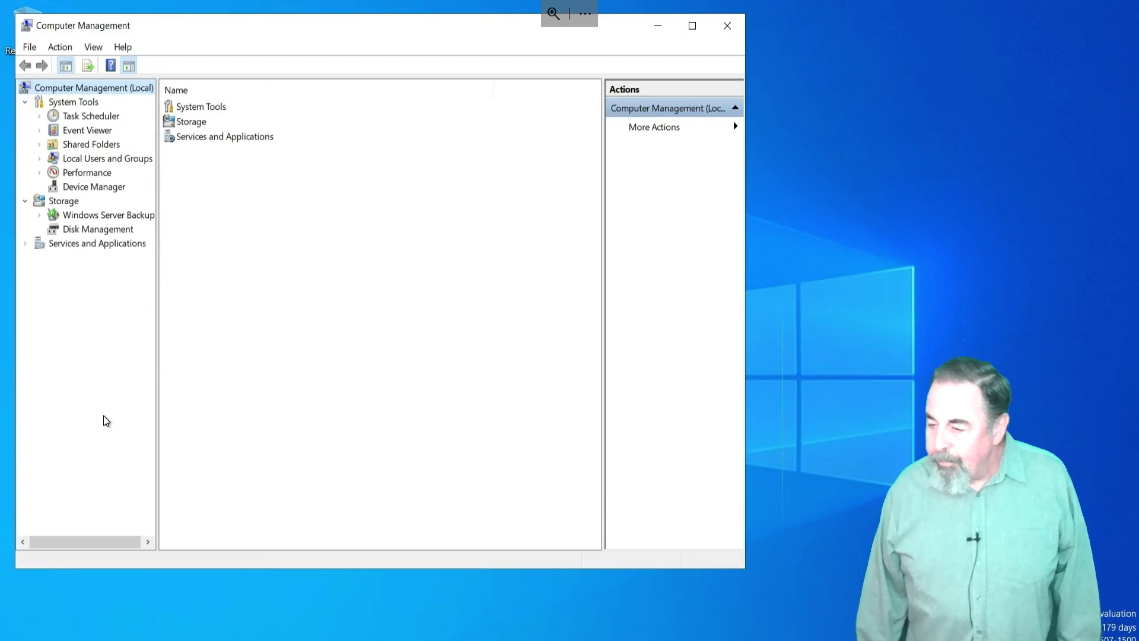
double_click(108, 243)
left_click(80, 271)
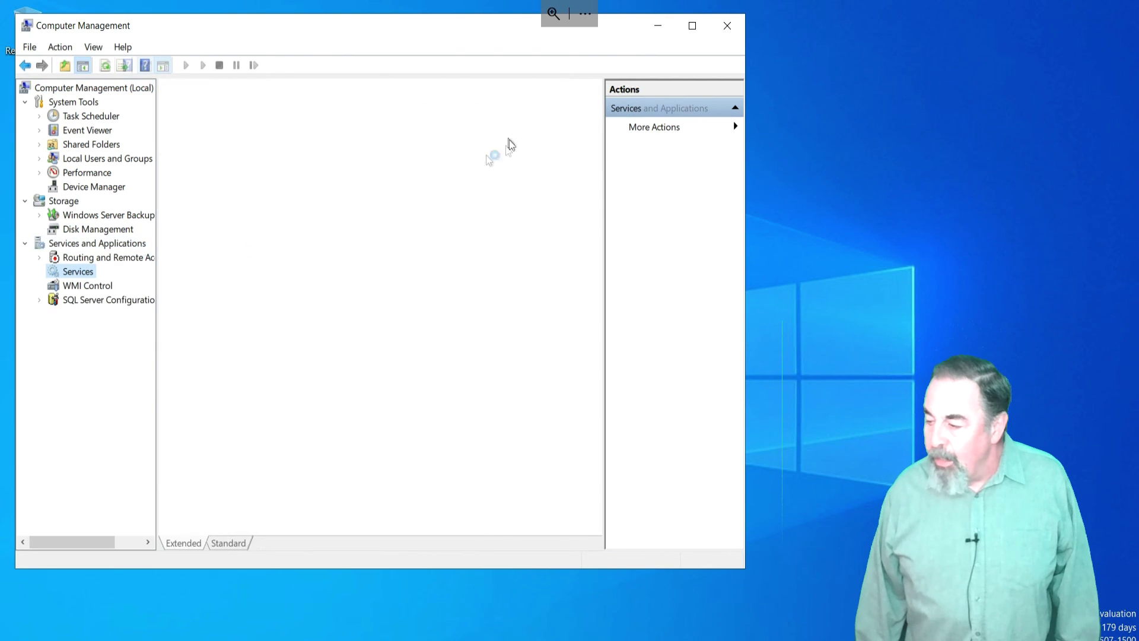
left_click(692, 27)
- Stop SQL Full-text Filter Daemon Launcher and SQL Server (SQLEXPRESS), including its dependent Launchpad service
left_click(209, 623)
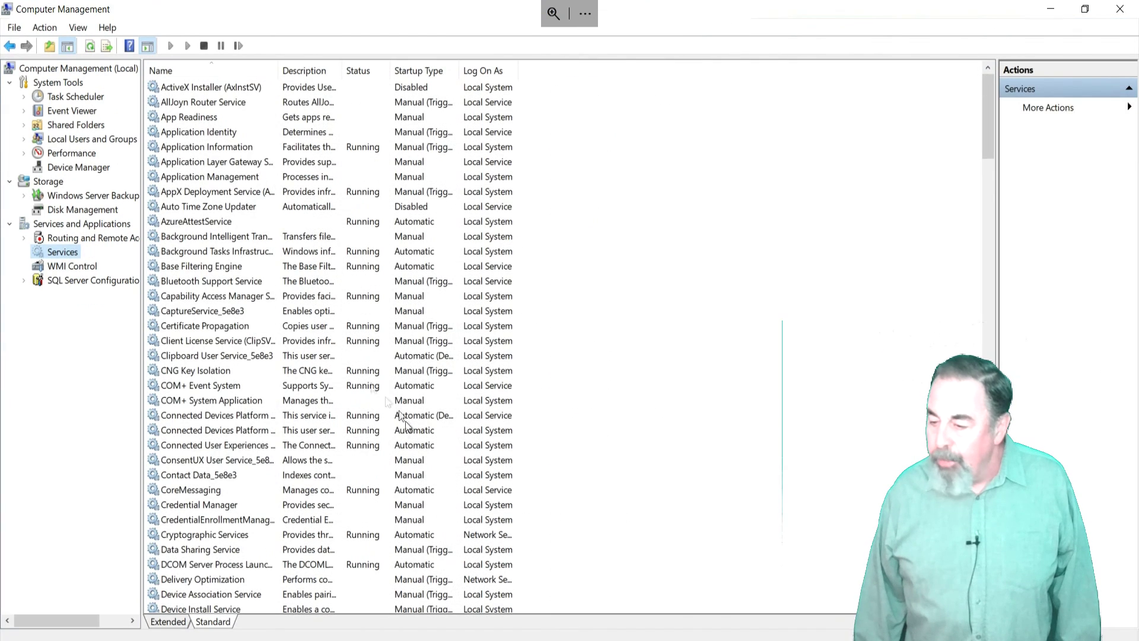
key("s")
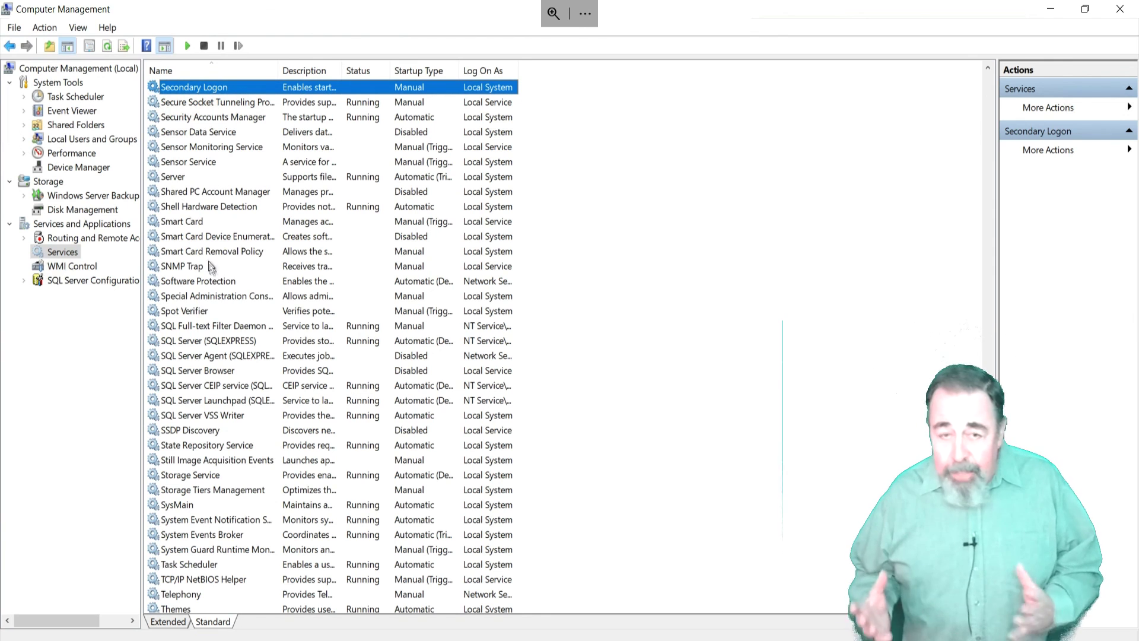
right_click(367, 328)
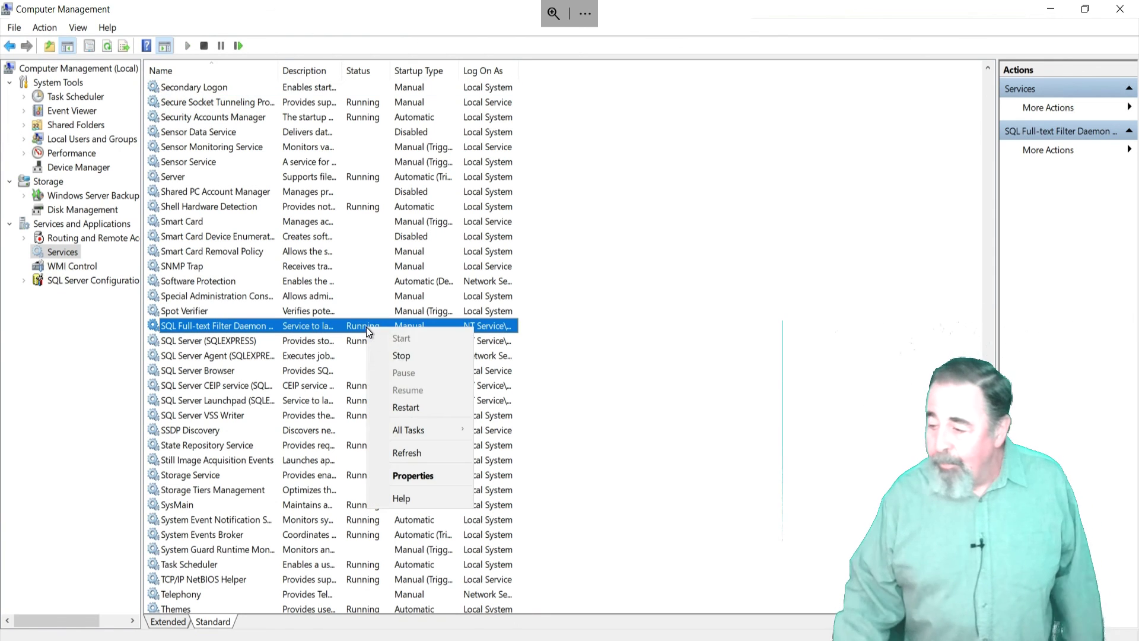
left_click(401, 356)
right_click(367, 342)
left_click(397, 372)
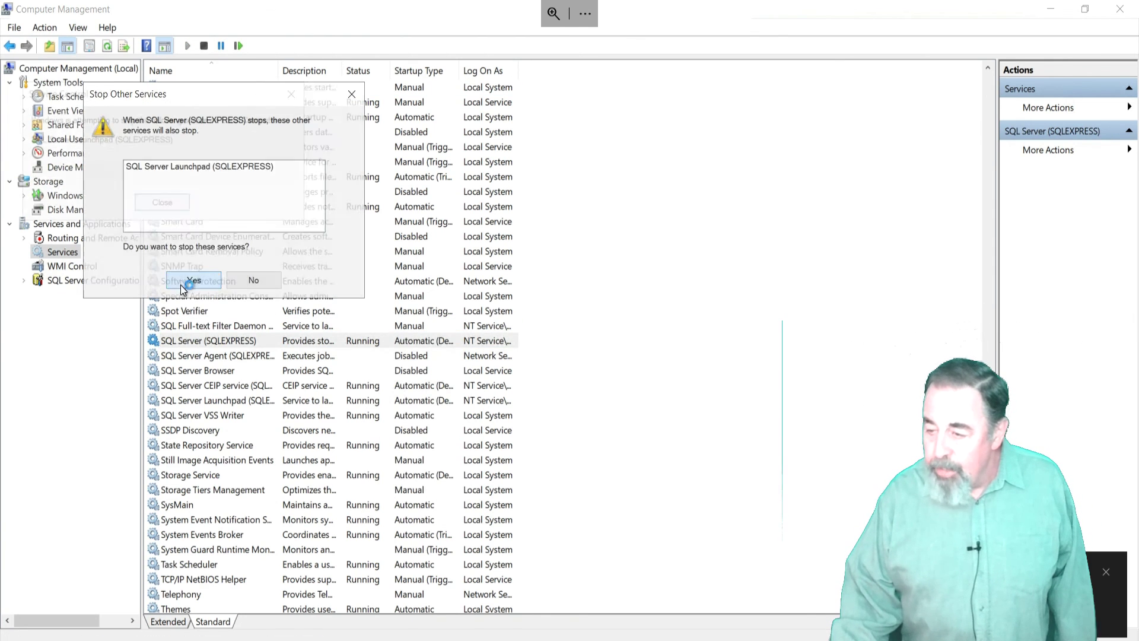
left_click(188, 283)
- Stop the SQL Server CEIP and SQL Server VSS Writer services
right_click(358, 389)
left_click(387, 414)
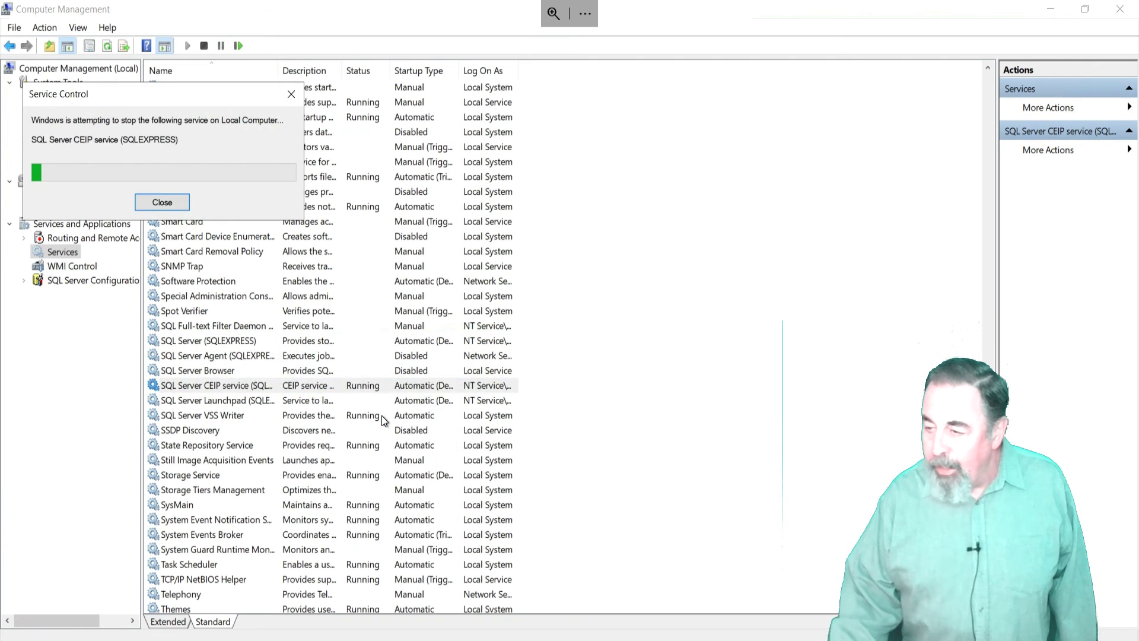
right_click(372, 418)
left_click(399, 445)
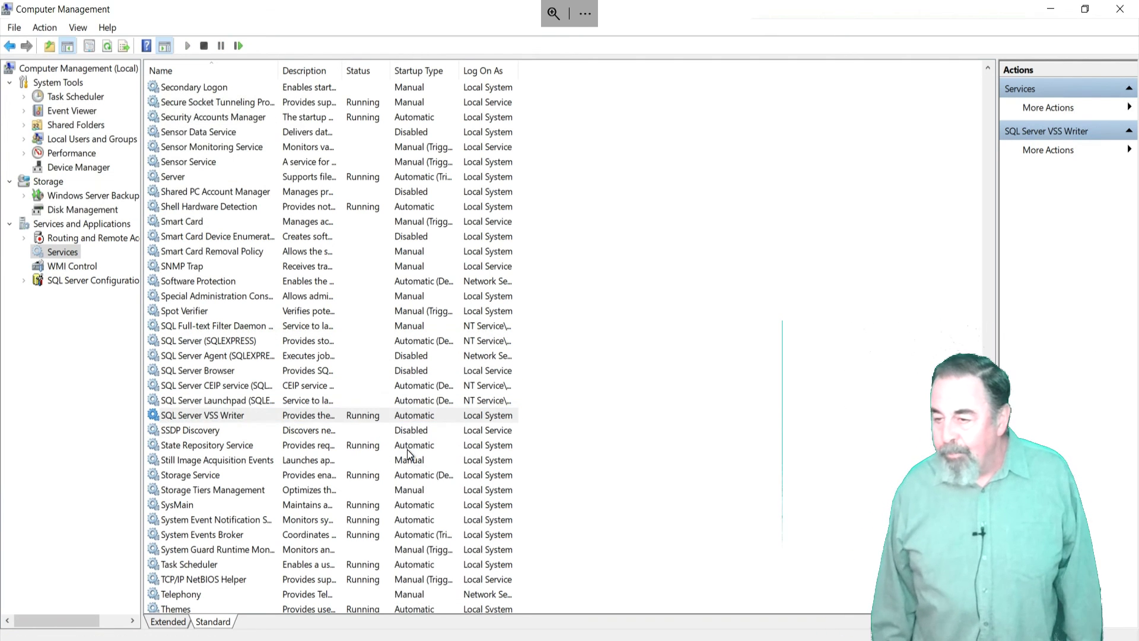
double_click(205, 342)
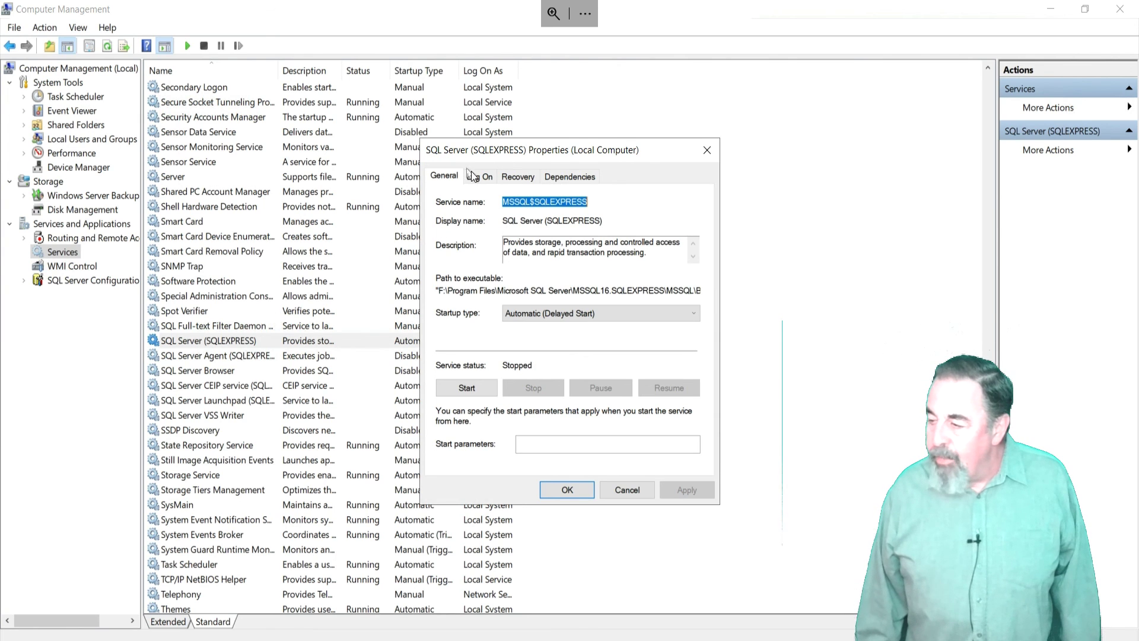
- On the Log On tab, pick gMSA.SQL from the Entire Directory as the log-on account and apply
left_click(485, 177)
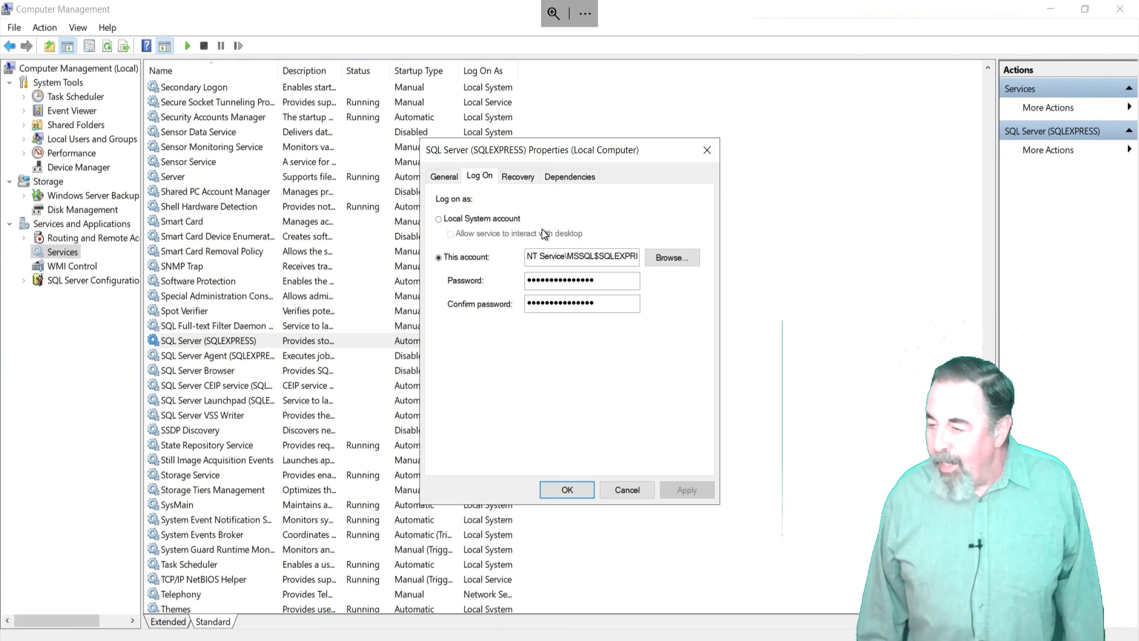
left_click(676, 257)
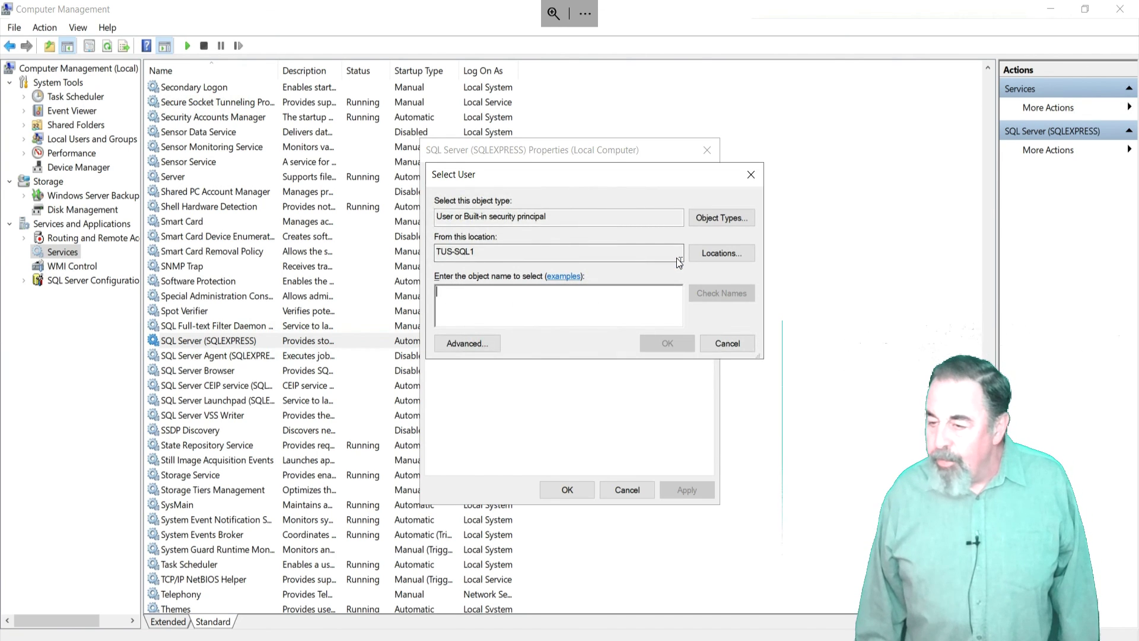
left_click(723, 250)
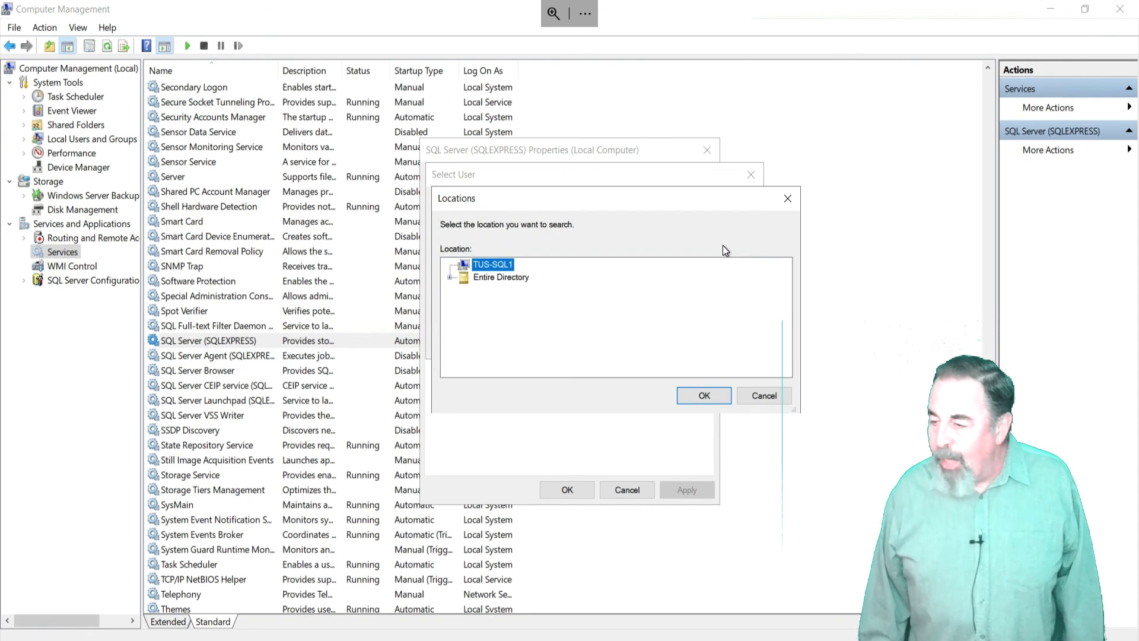
left_click(498, 283)
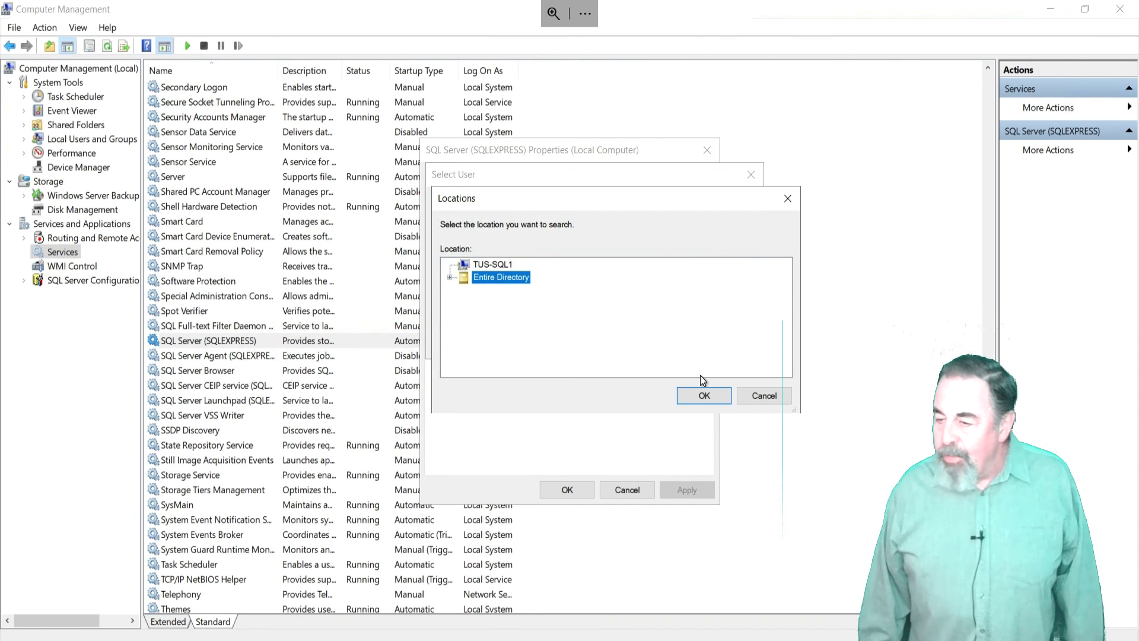
left_click(704, 395)
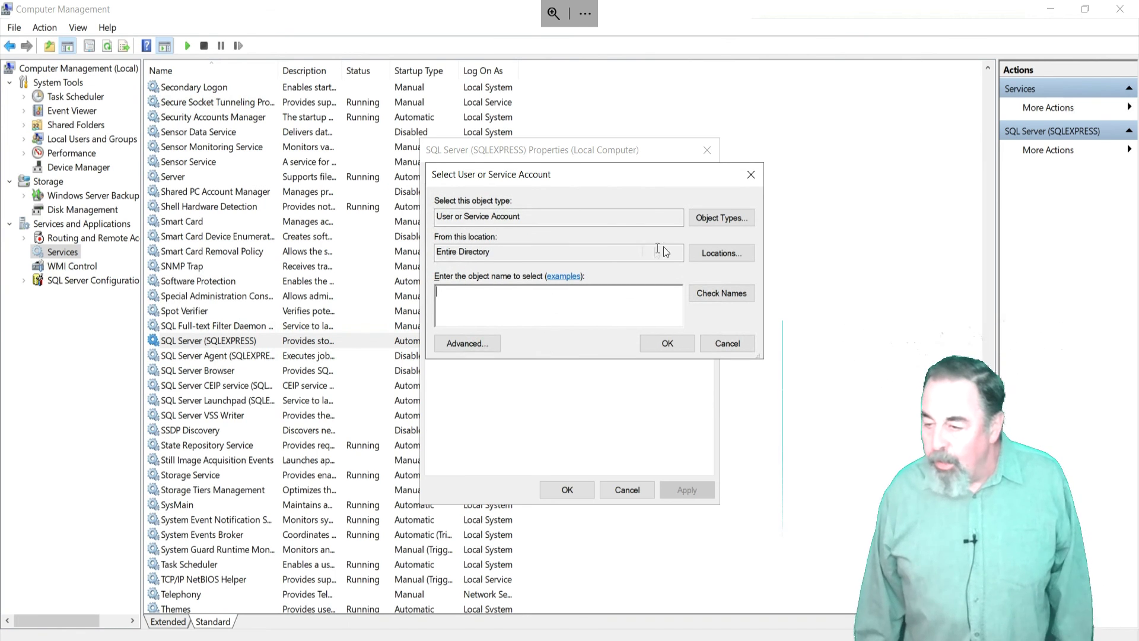
type("gMSA.SQL")
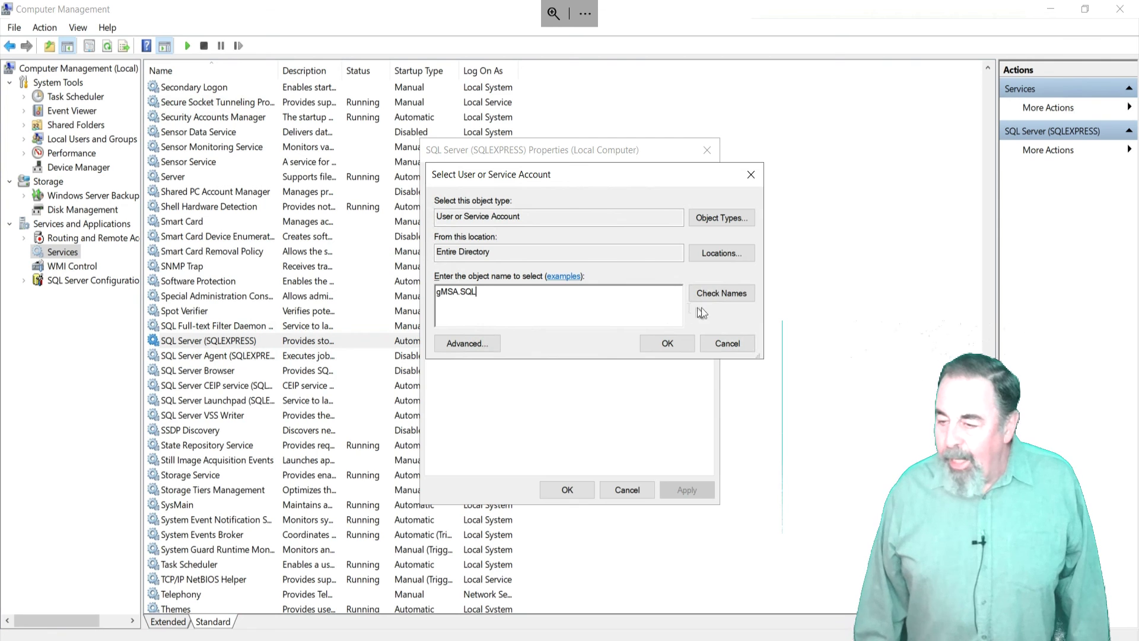
left_click(661, 341)
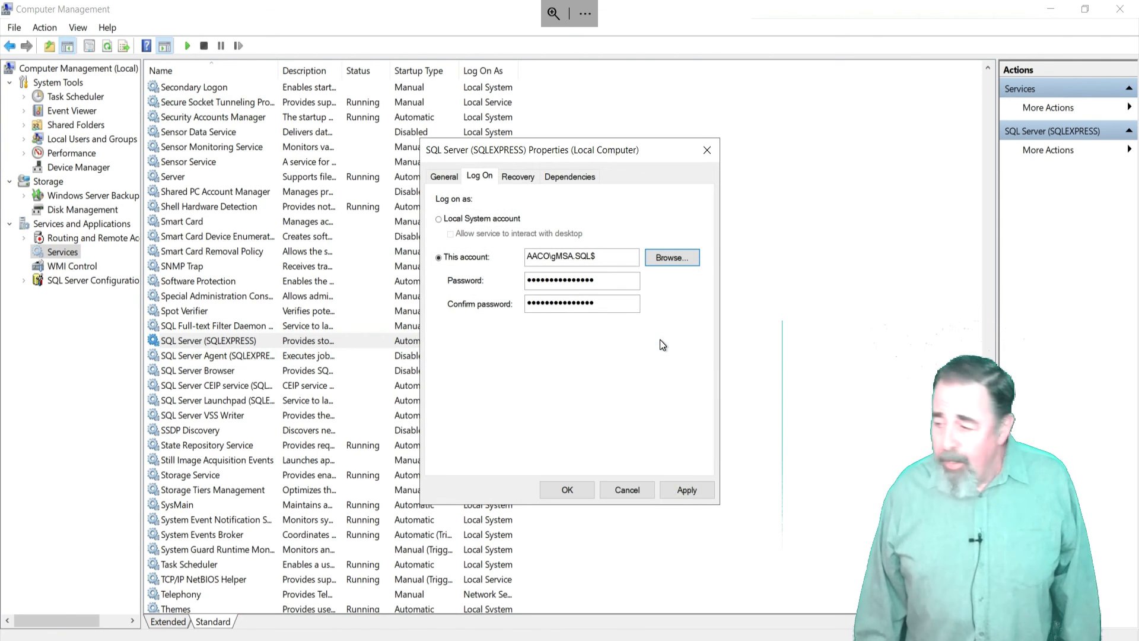
left_click(689, 489)
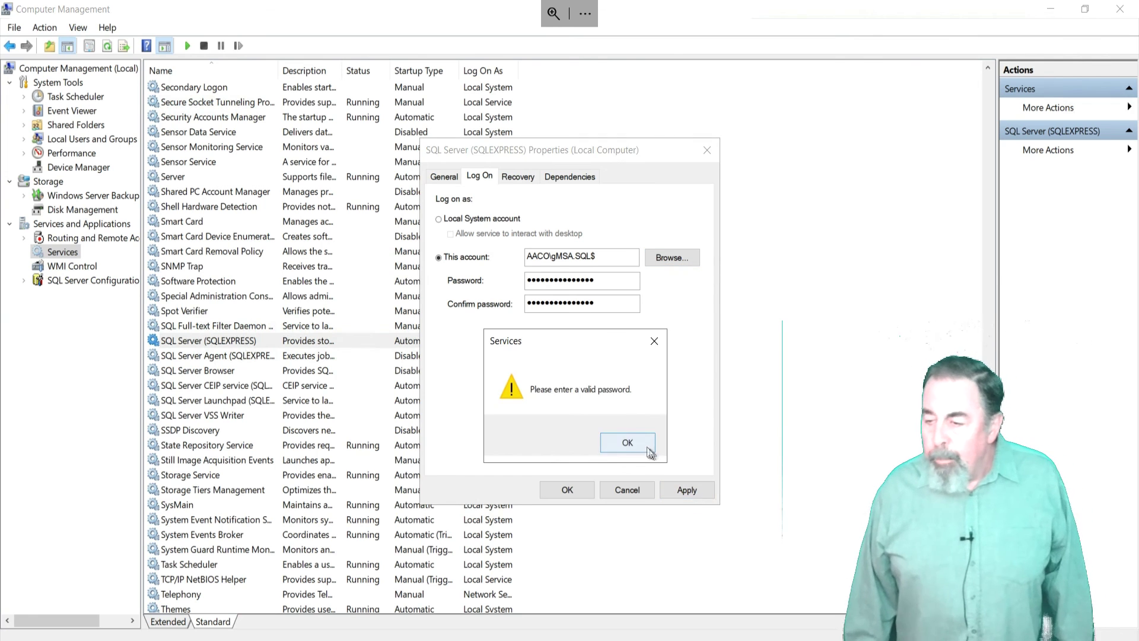
left_click(629, 444)
- Clear the Password and Confirm password fields and apply the AACO\gMSA.SQL$ log-on
key("BackSpace")
left_click(604, 308)
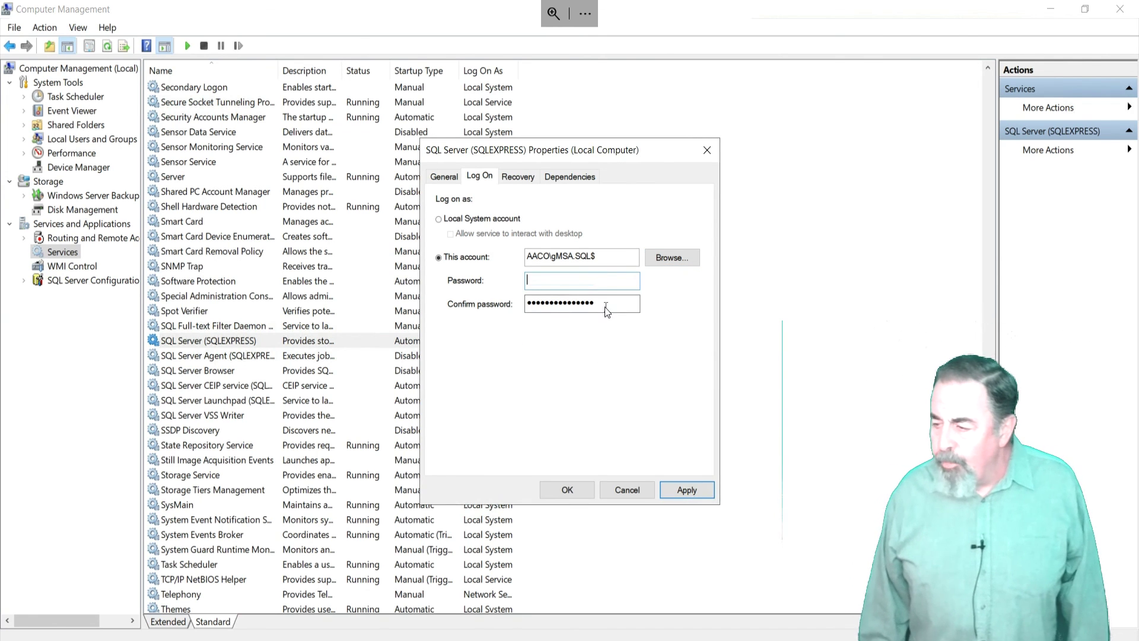
key("BackSpace")
key("ctrl+a")
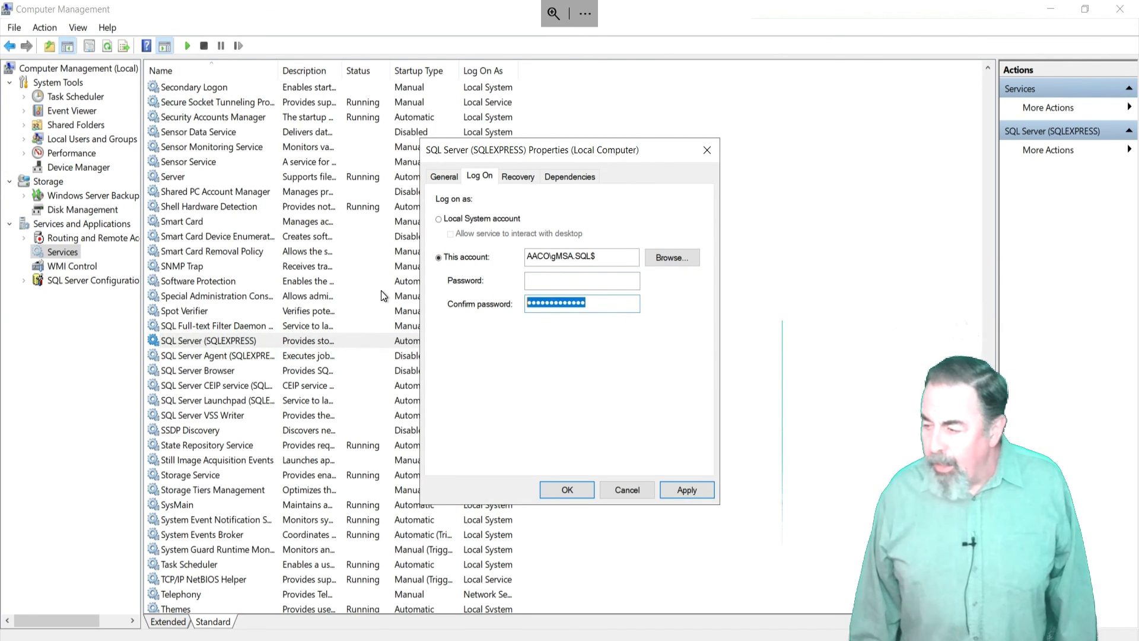
key("BackSpace")
left_click(678, 491)
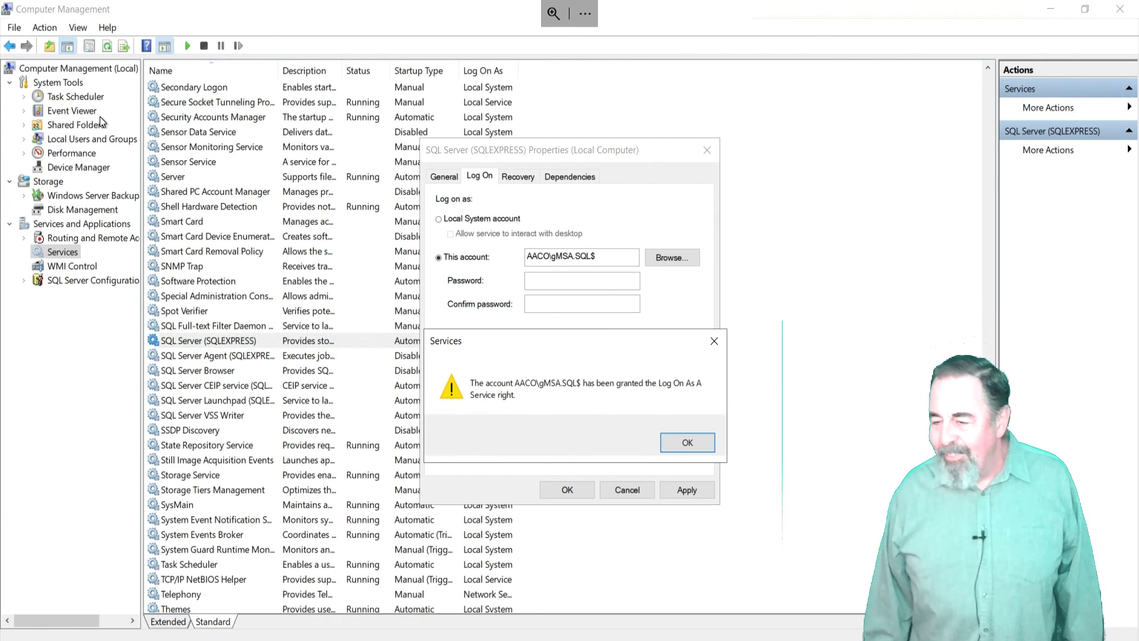
key("super+x")
left_click(43, 570)
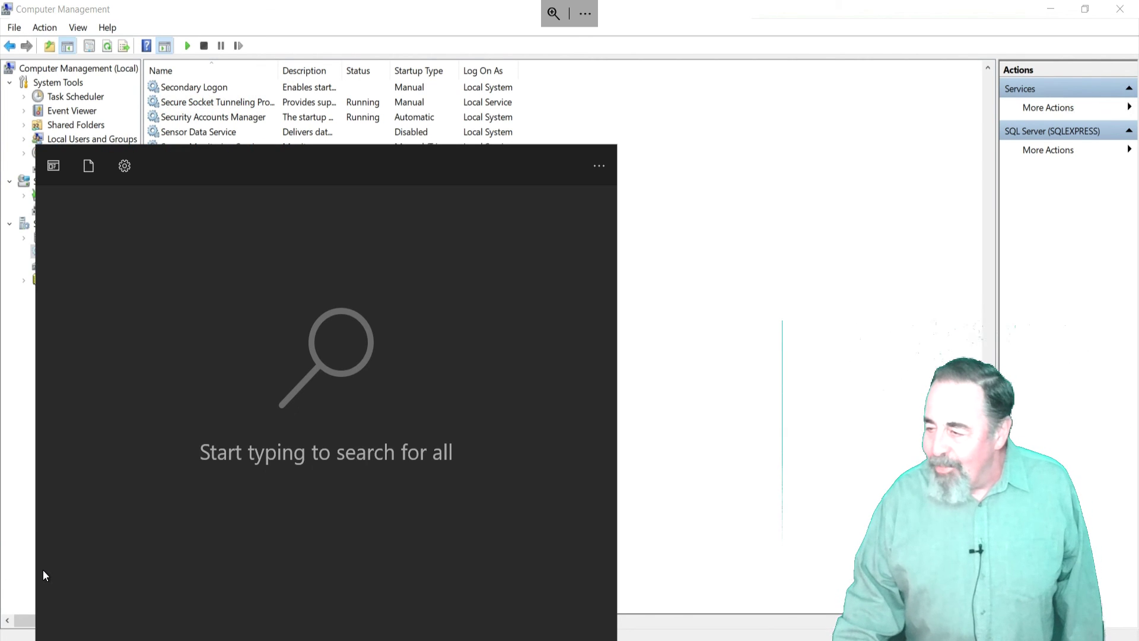
- Open the Log on as a service policy under Local Policies > User Rights Assignment in Local Security Policy
type("local")
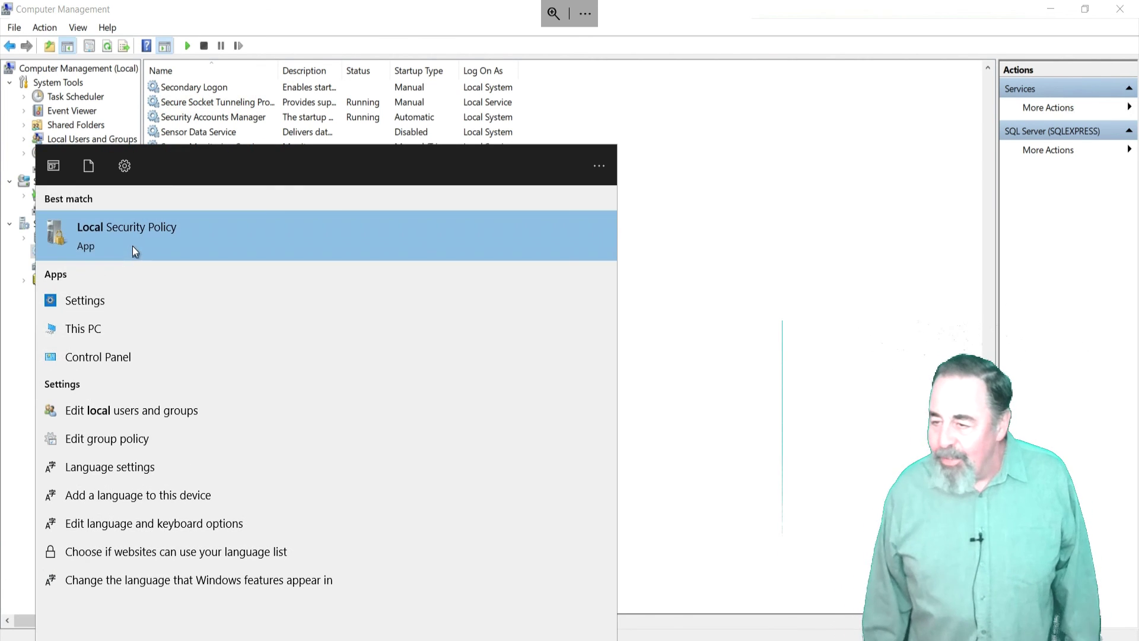
left_click(133, 246)
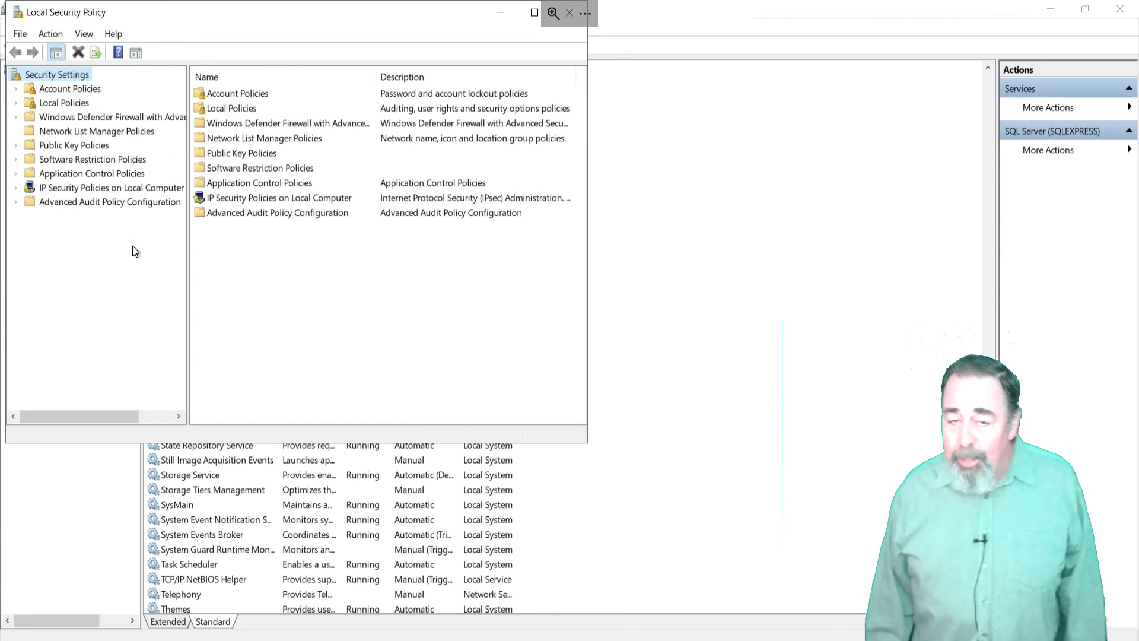
left_click(18, 89)
left_click(20, 131)
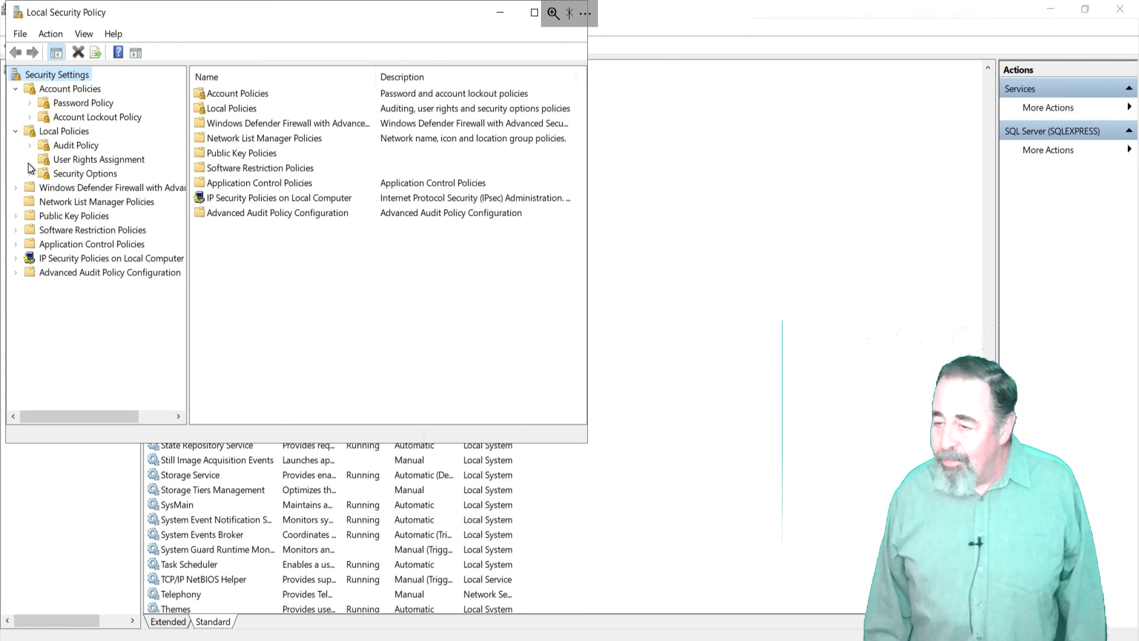
left_click(99, 159)
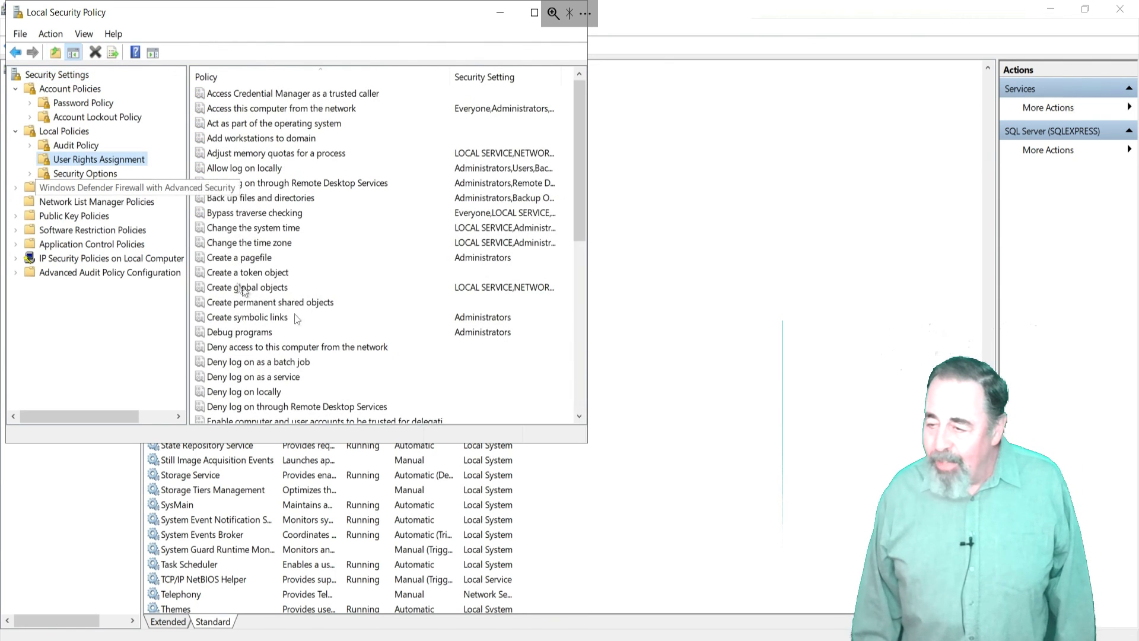
scroll(376, 340, "down", 3)
scroll(377, 339, "down", 1)
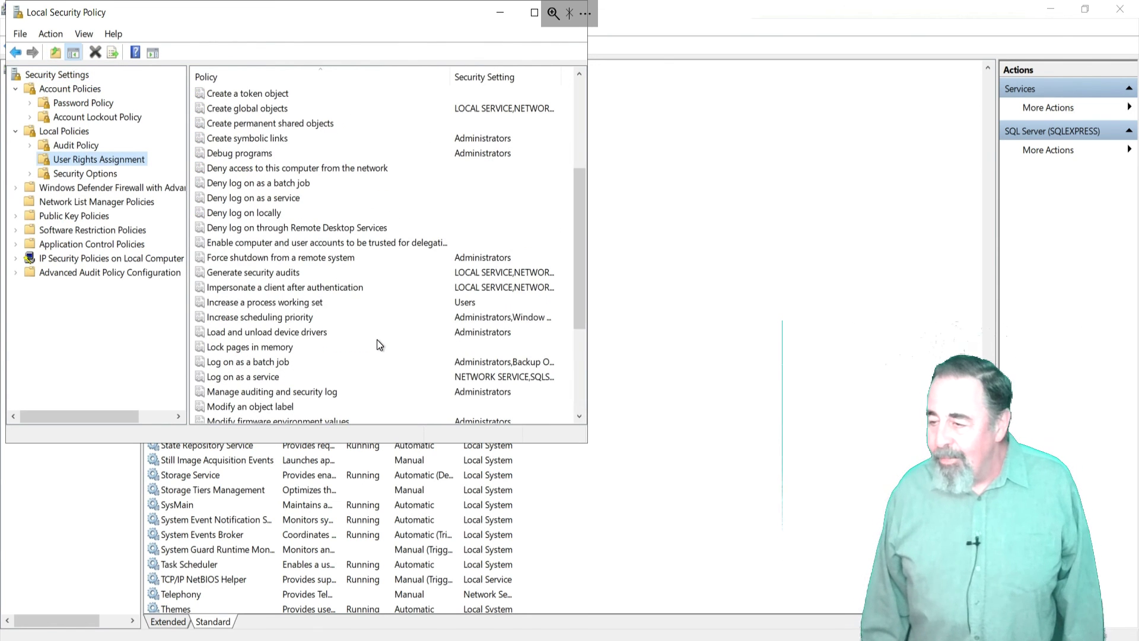
double_click(259, 380)
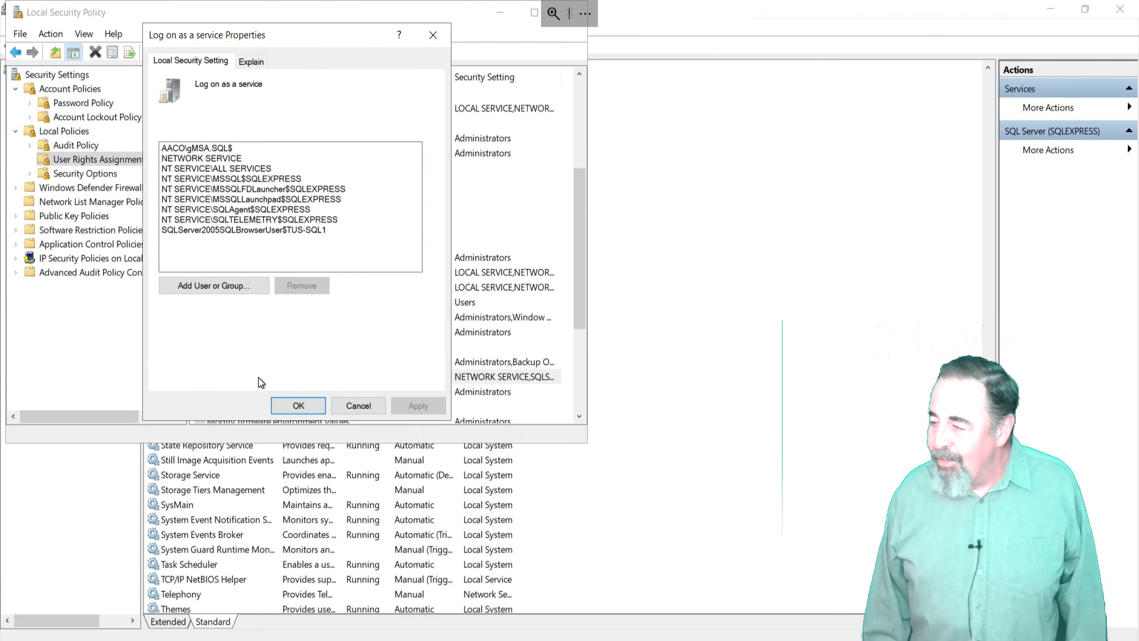
- Add the gMSA.SQL$ managed service account to Log on as a service and save
left_click(215, 285)
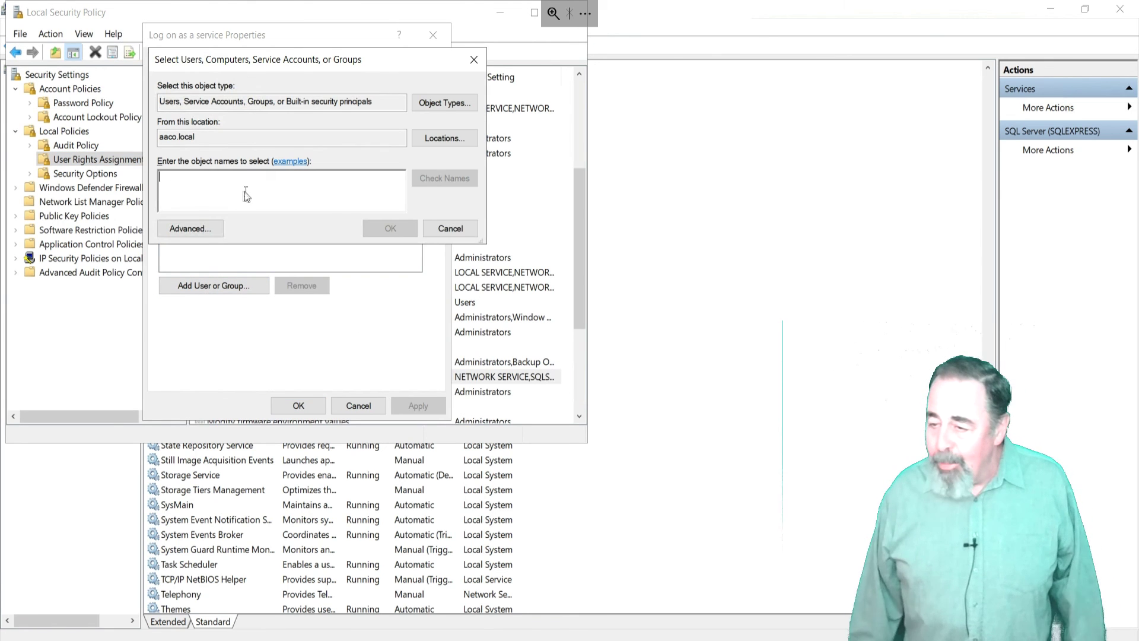
type("gMSA.SQL")
left_click(433, 184)
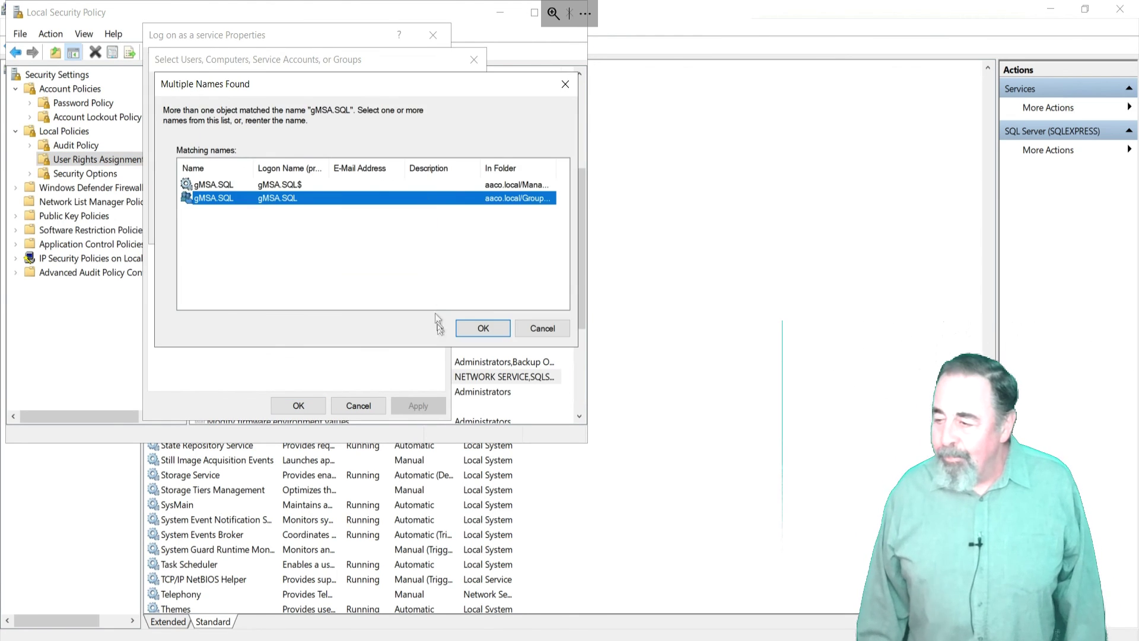
left_click(220, 185)
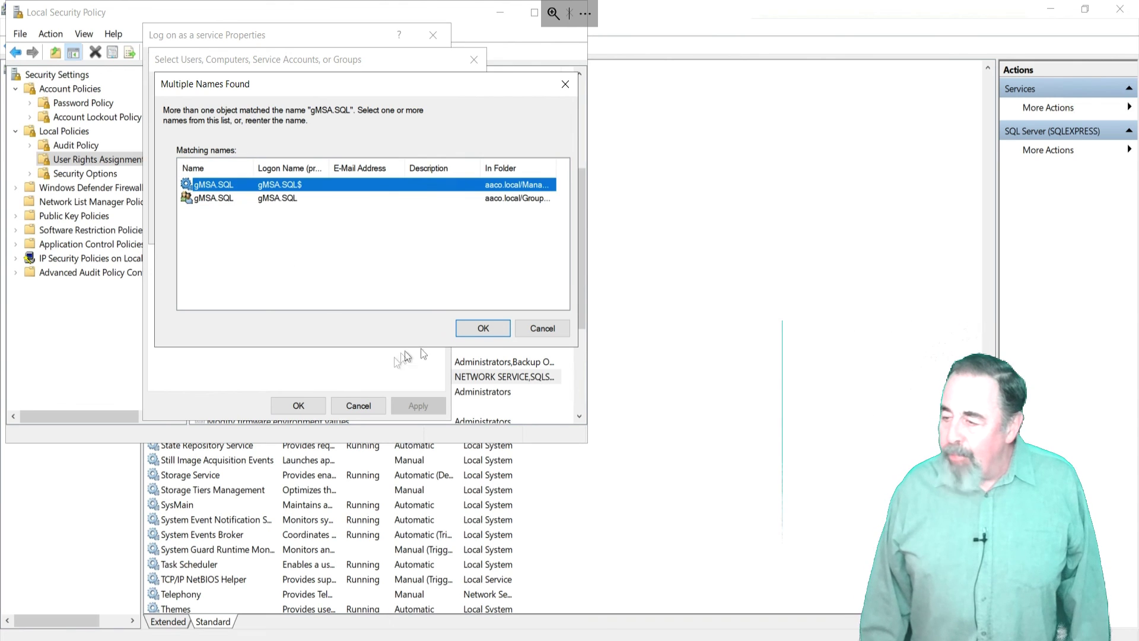
left_click(478, 331)
left_click(389, 229)
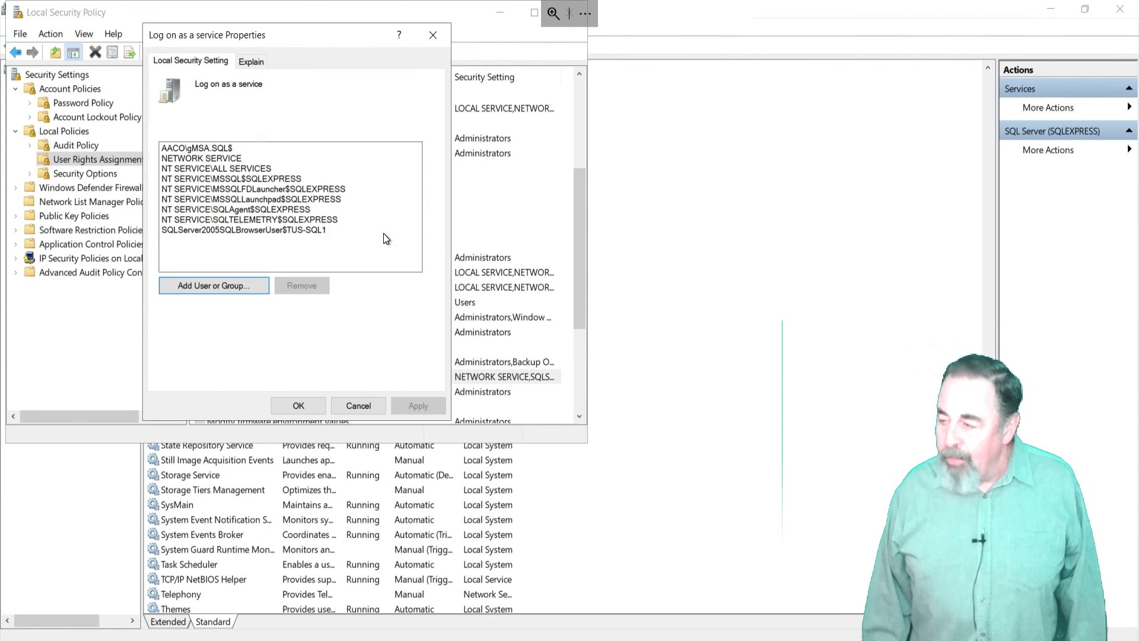
left_click(287, 406)
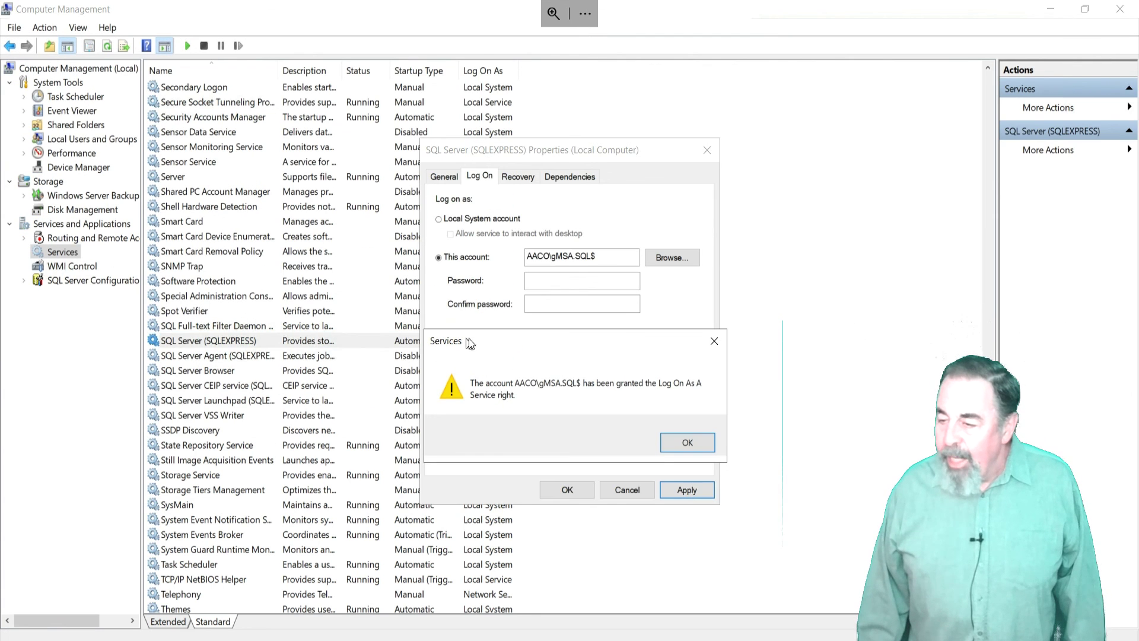
left_click(688, 443)
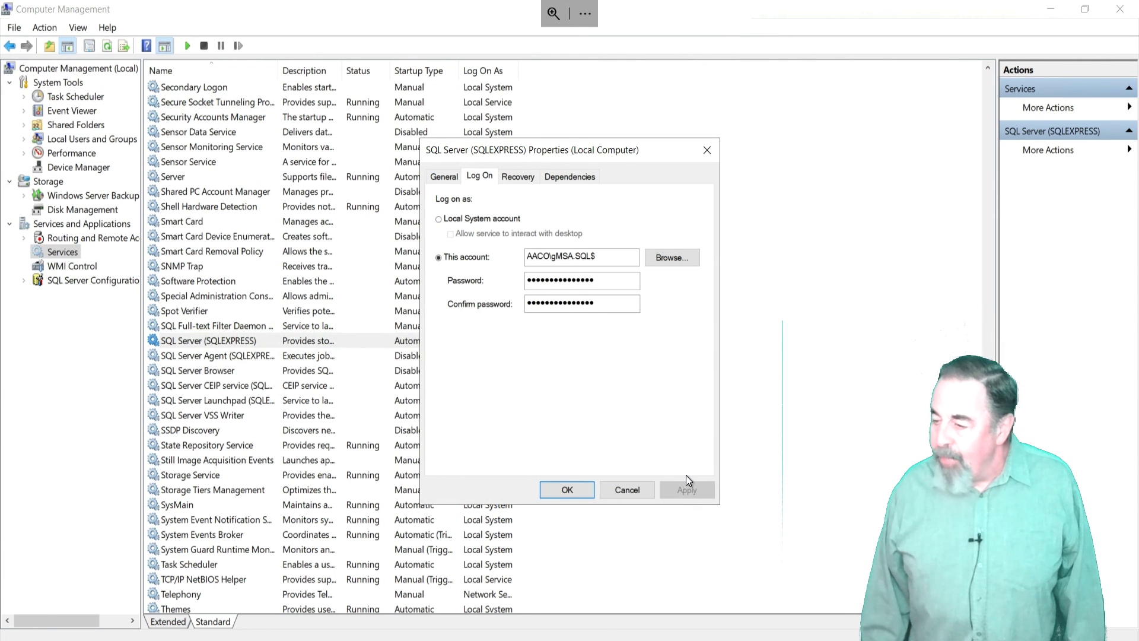
- Confirm the SQL Server properties, then start the SQL Server VSS Writer, Launchpad and CEIP services
left_click(579, 490)
right_click(246, 418)
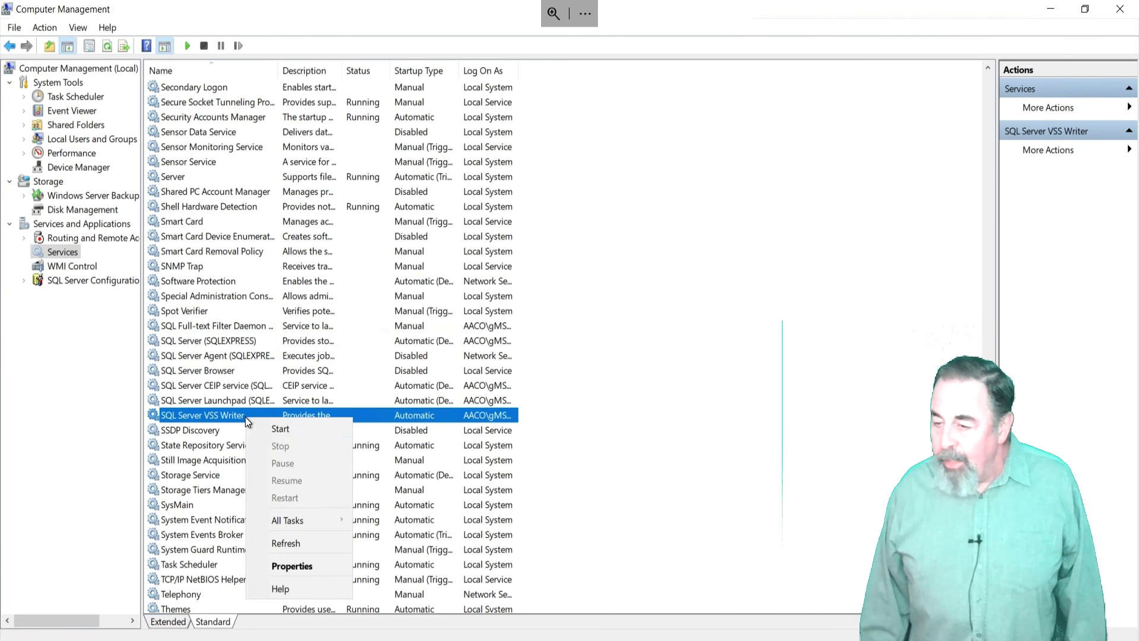
left_click(279, 429)
right_click(235, 402)
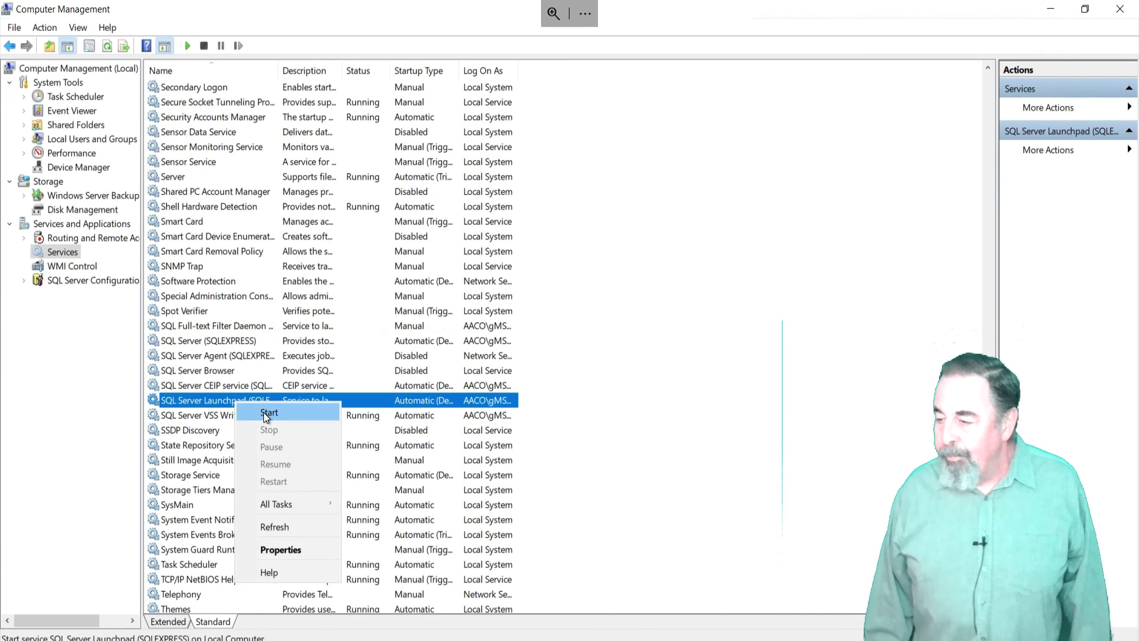
left_click(263, 412)
right_click(234, 386)
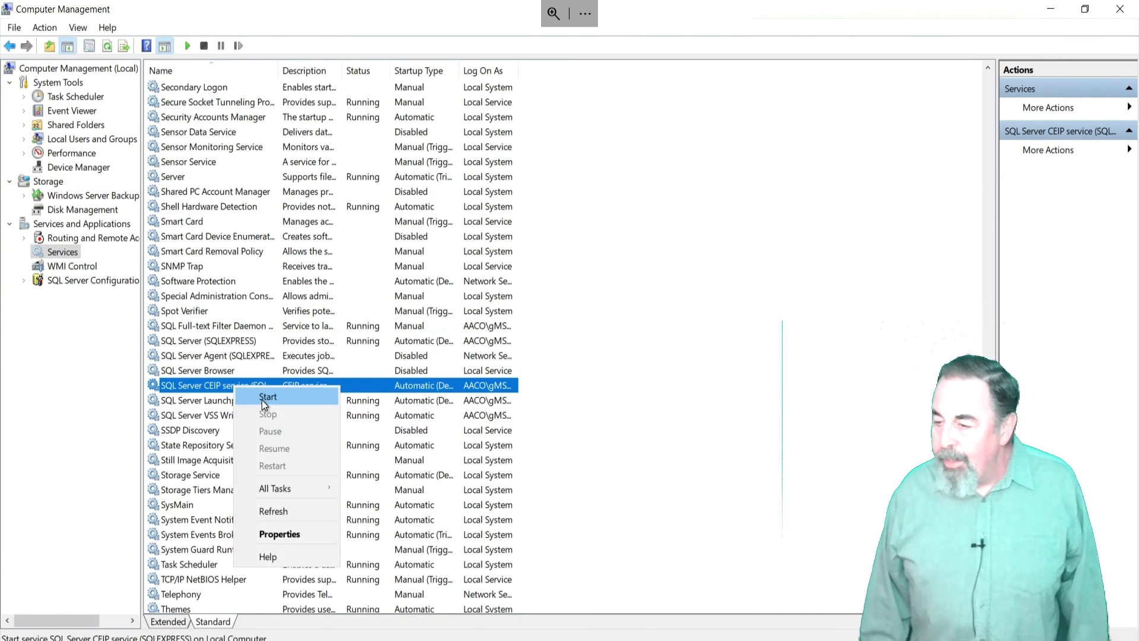
left_click(264, 398)
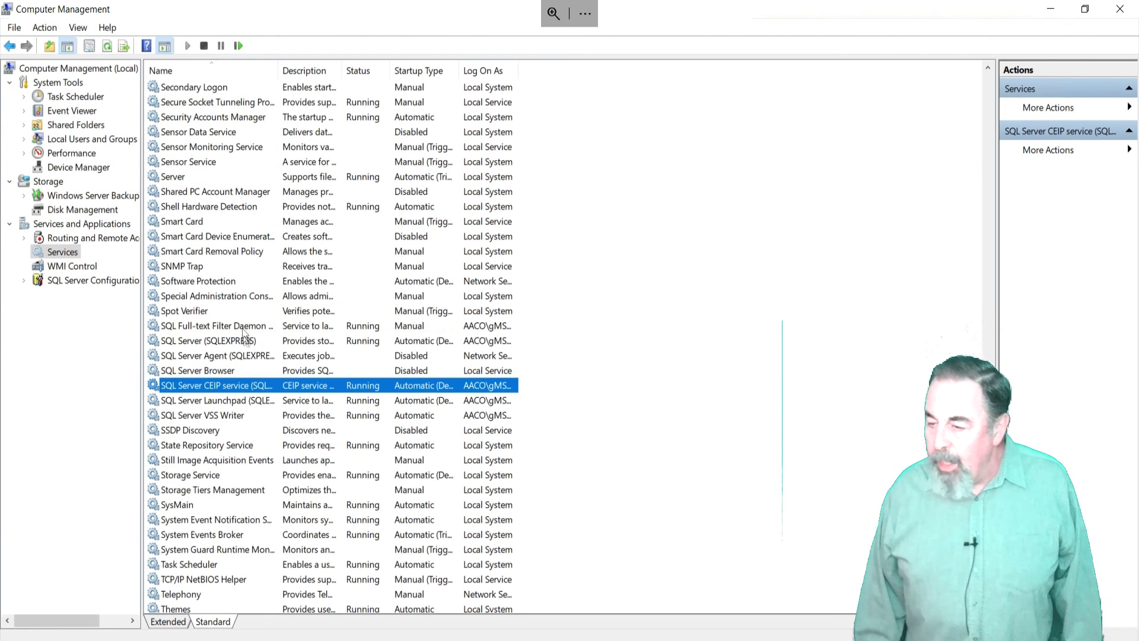
- Check the SQL Full-text Filter Daemon Launcher's Log On account, then cancel the properties dialog
left_click(243, 328)
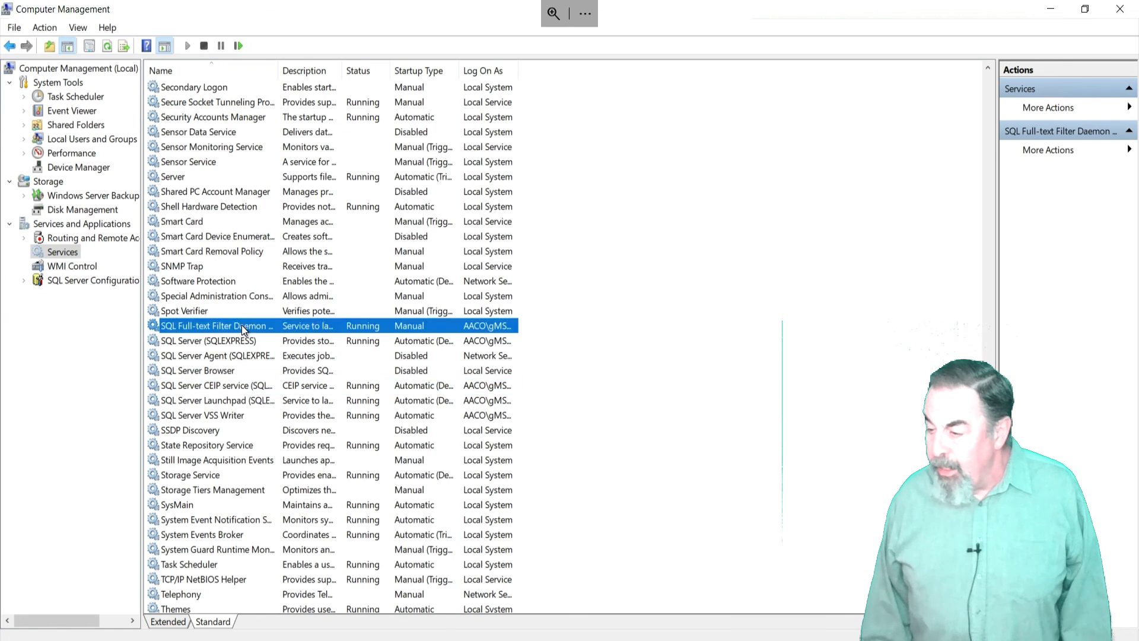
double_click(243, 328)
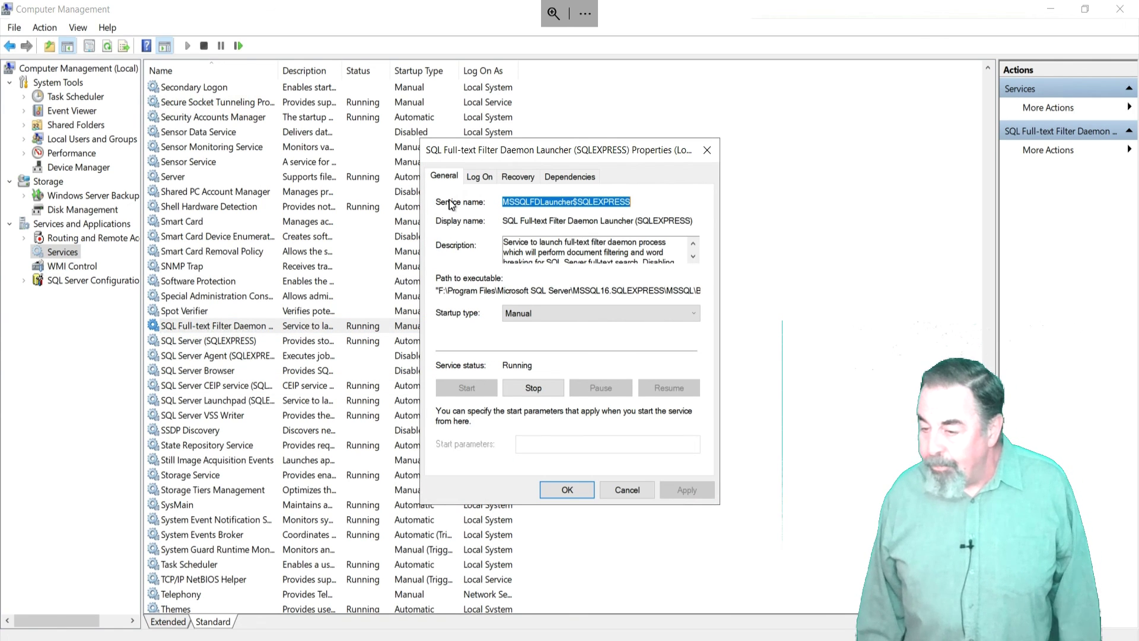
left_click(474, 178)
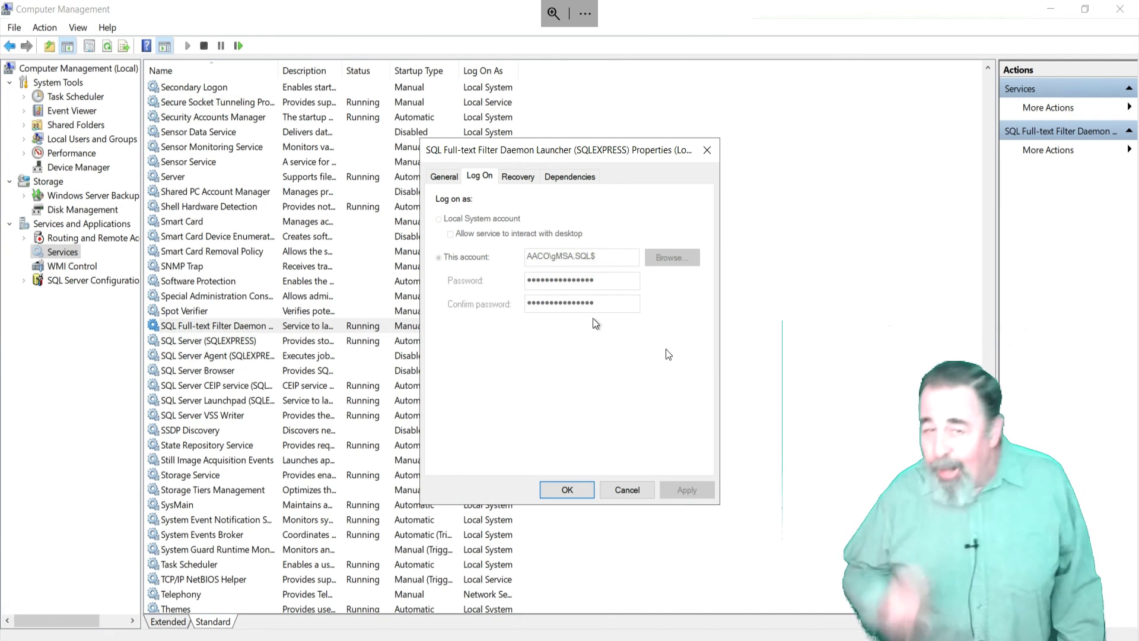
left_click(626, 490)
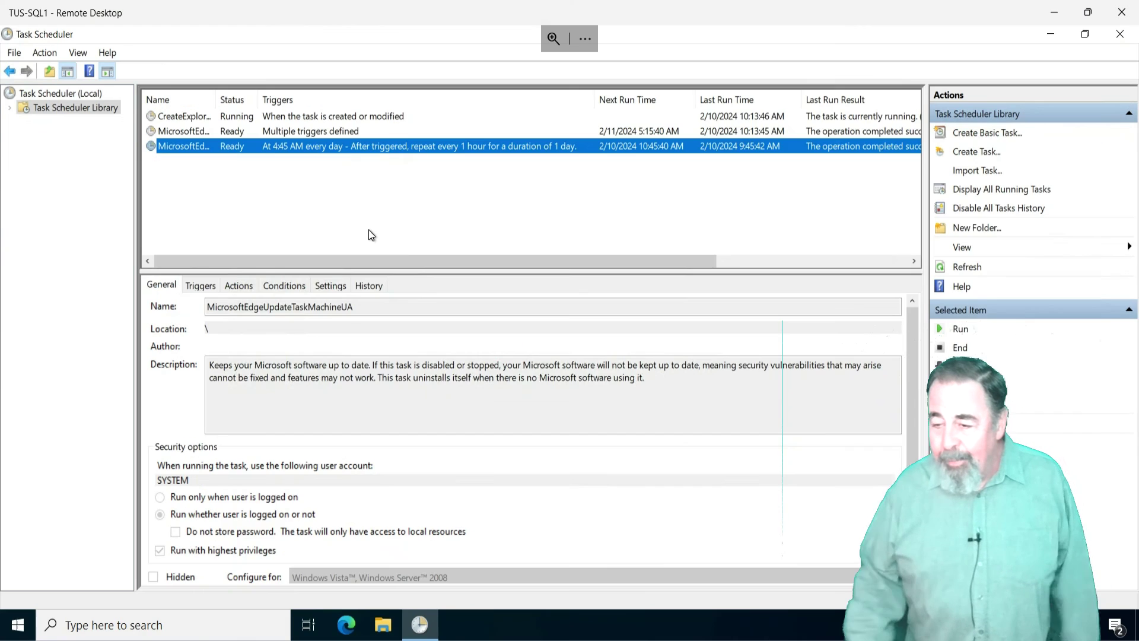
- Begin a basic task named Notepad with a one-time trigger at 10:45 AM on 2/10/2024
left_click(368, 230)
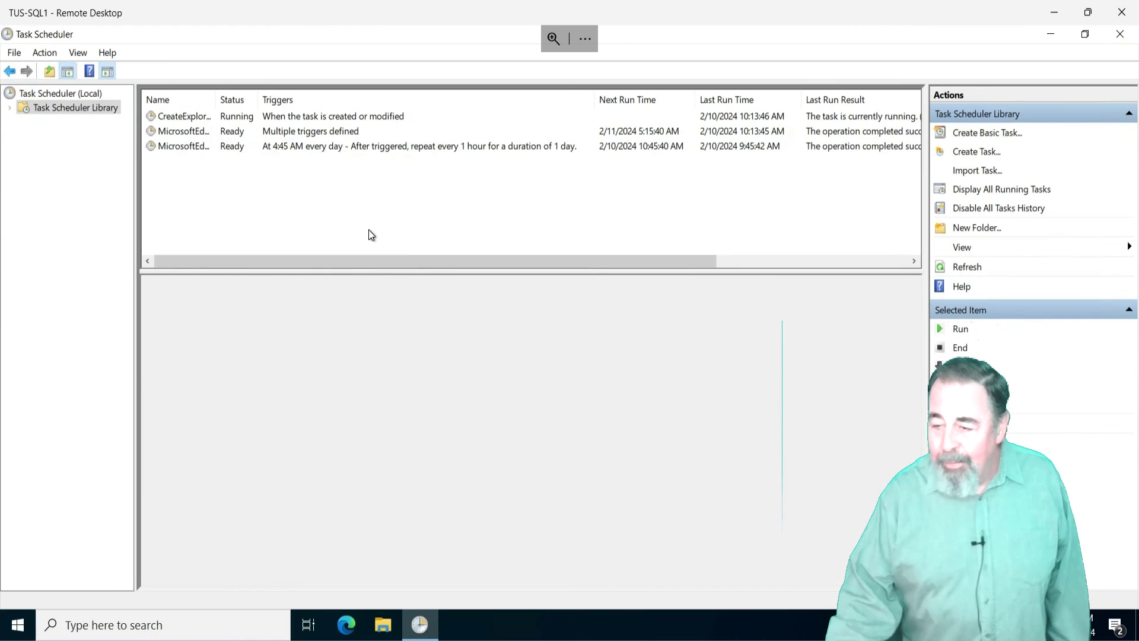
left_click(1002, 133)
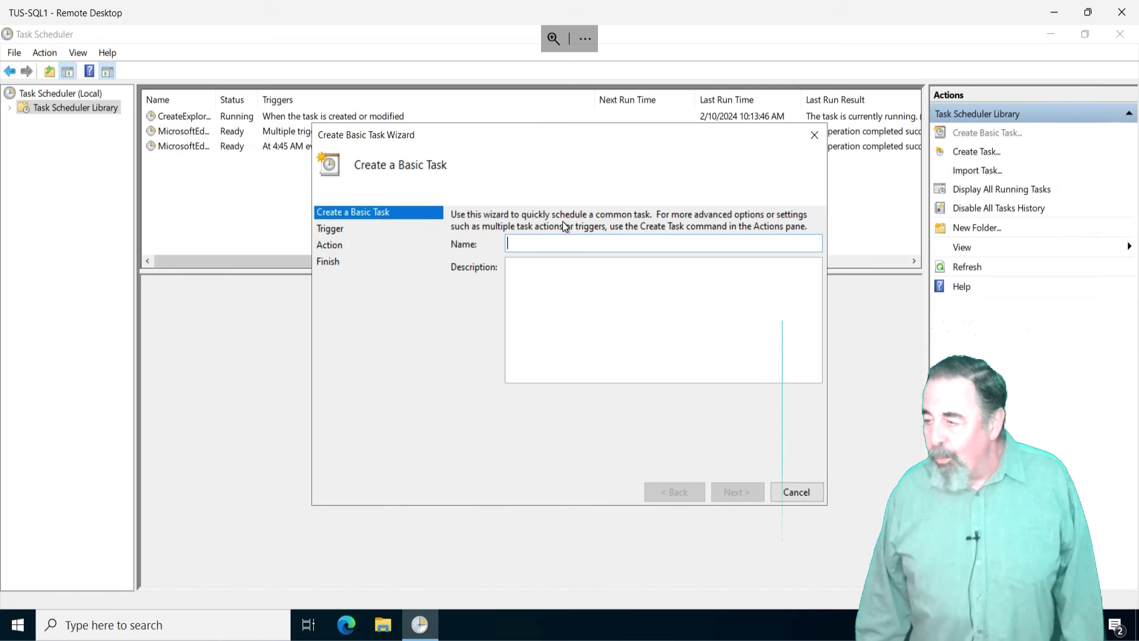
type("Notepad")
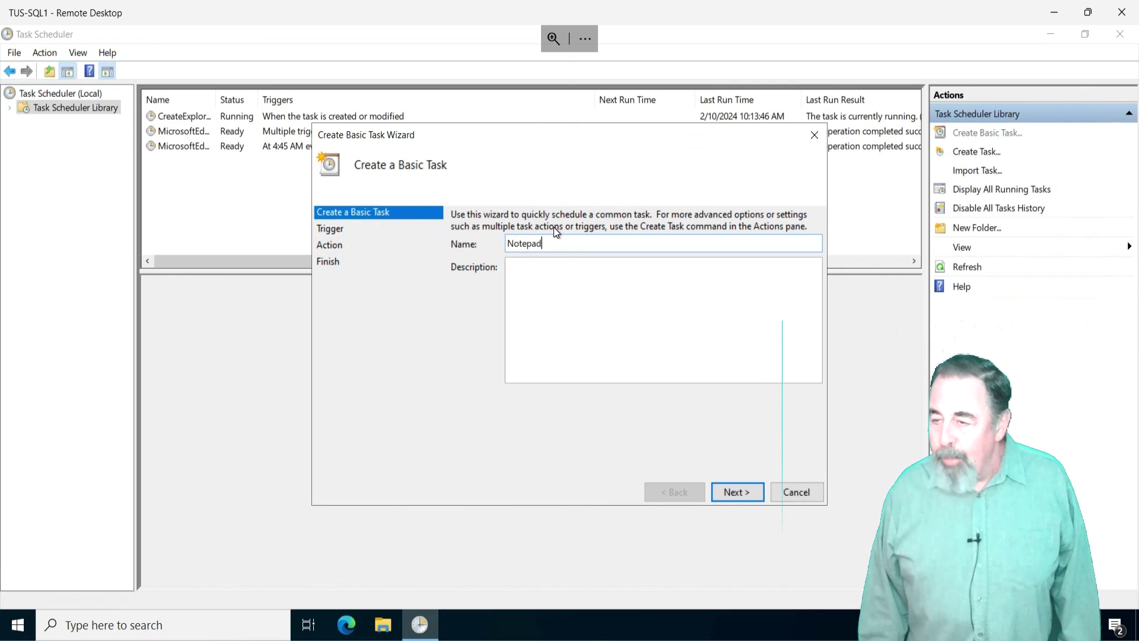
left_click(736, 492)
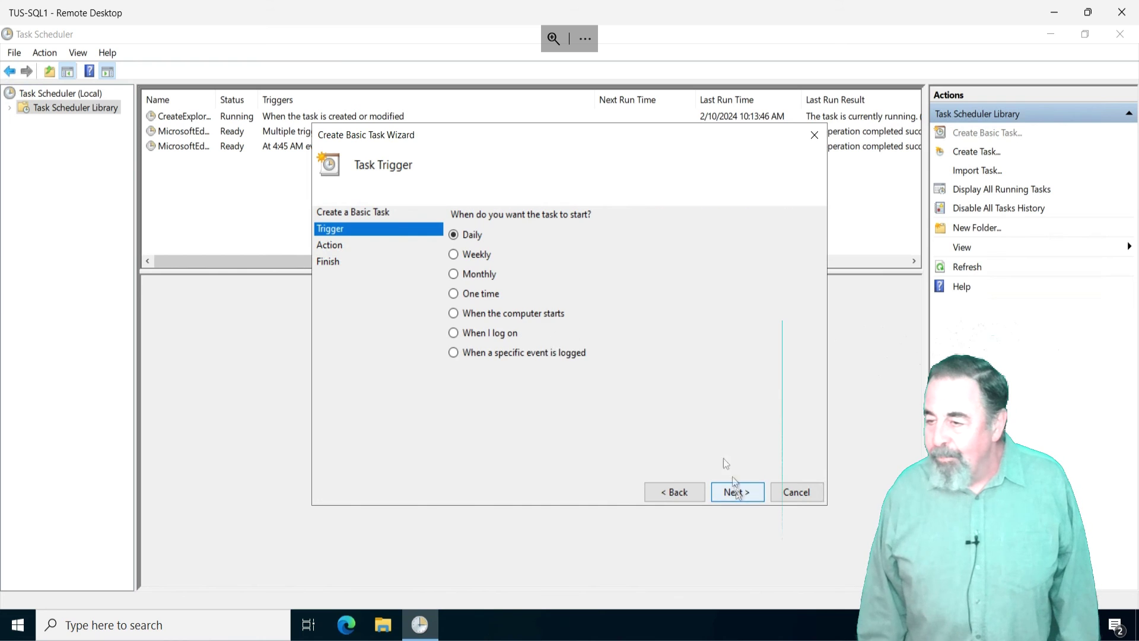
left_click(453, 293)
left_click(743, 490)
left_click(570, 227)
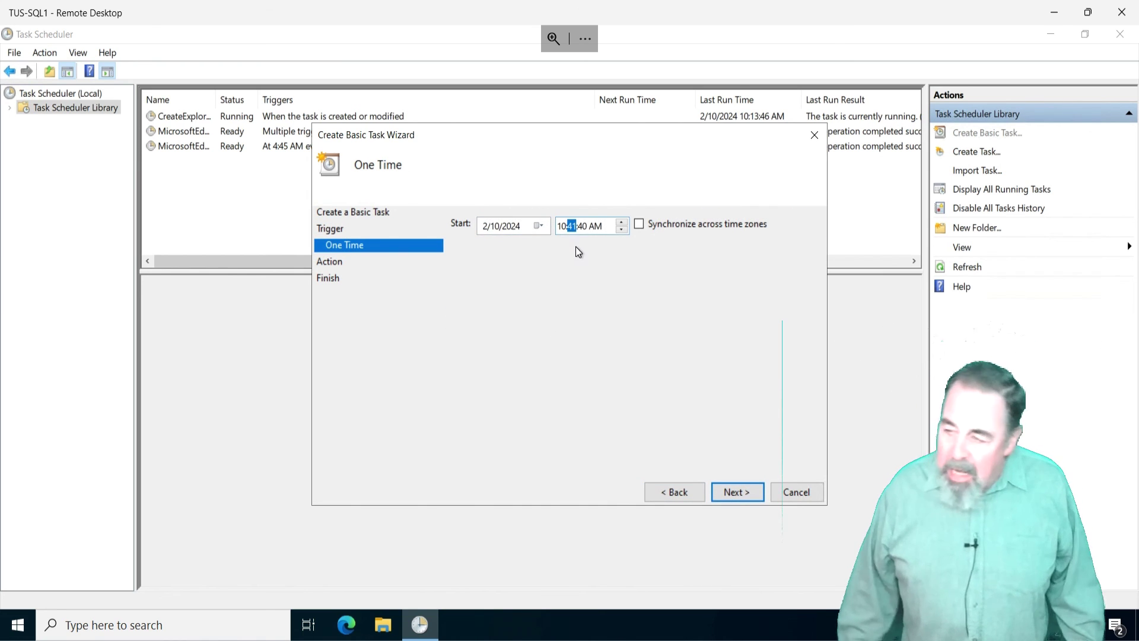
- Set the task's action to start the program notepad.exe and finish the wizard
left_click(735, 493)
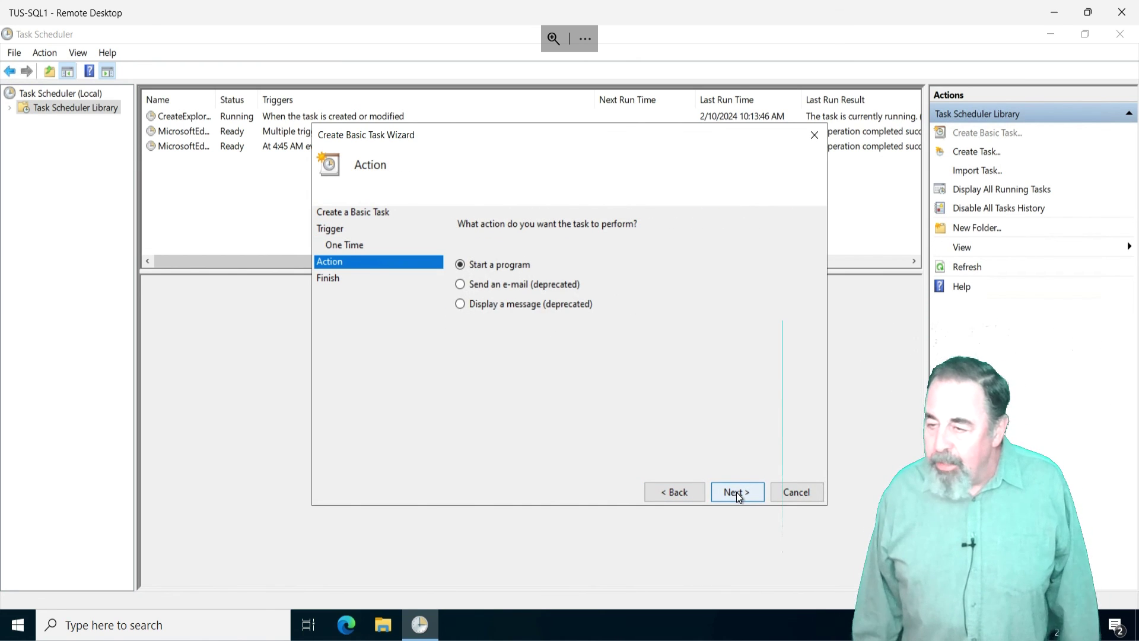
left_click(734, 492)
type("n")
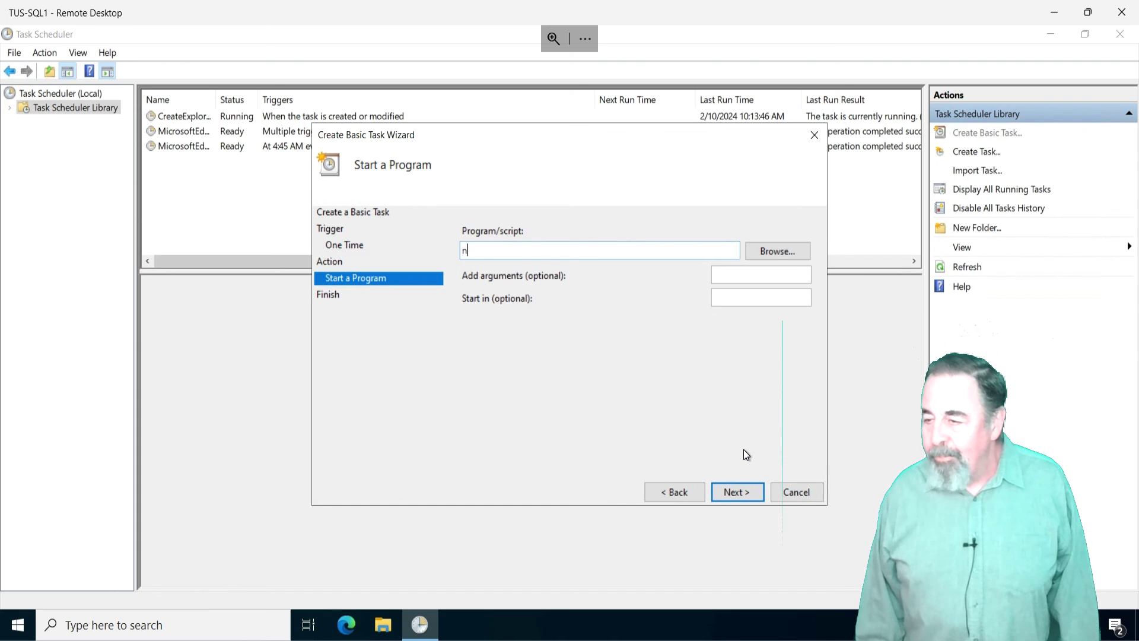
type("otepad.exe")
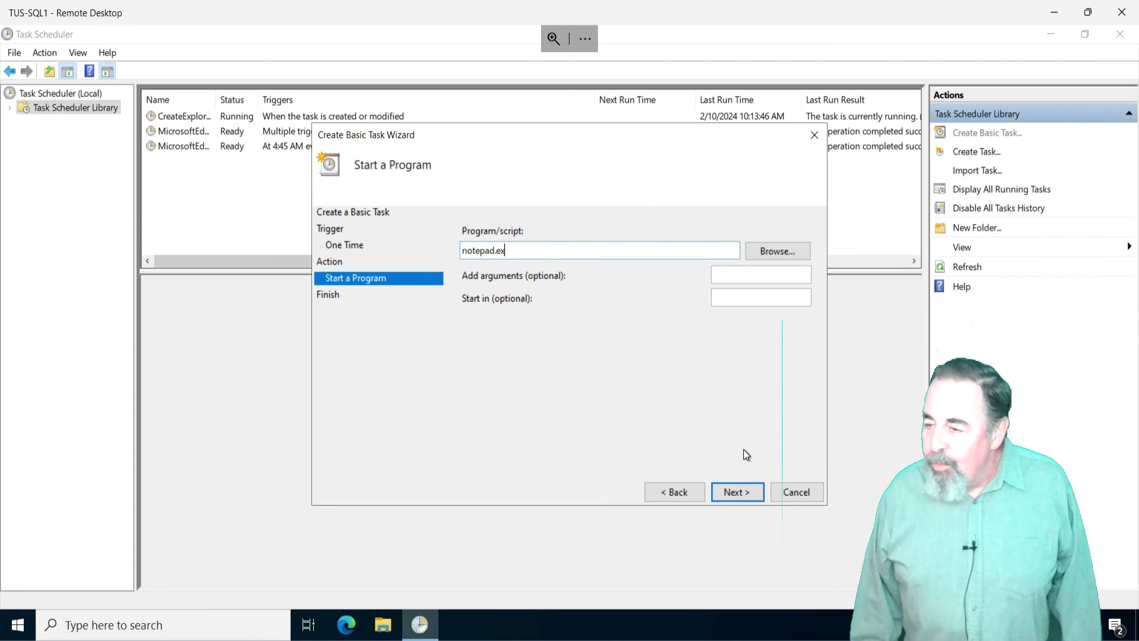
left_click(746, 491)
left_click(740, 491)
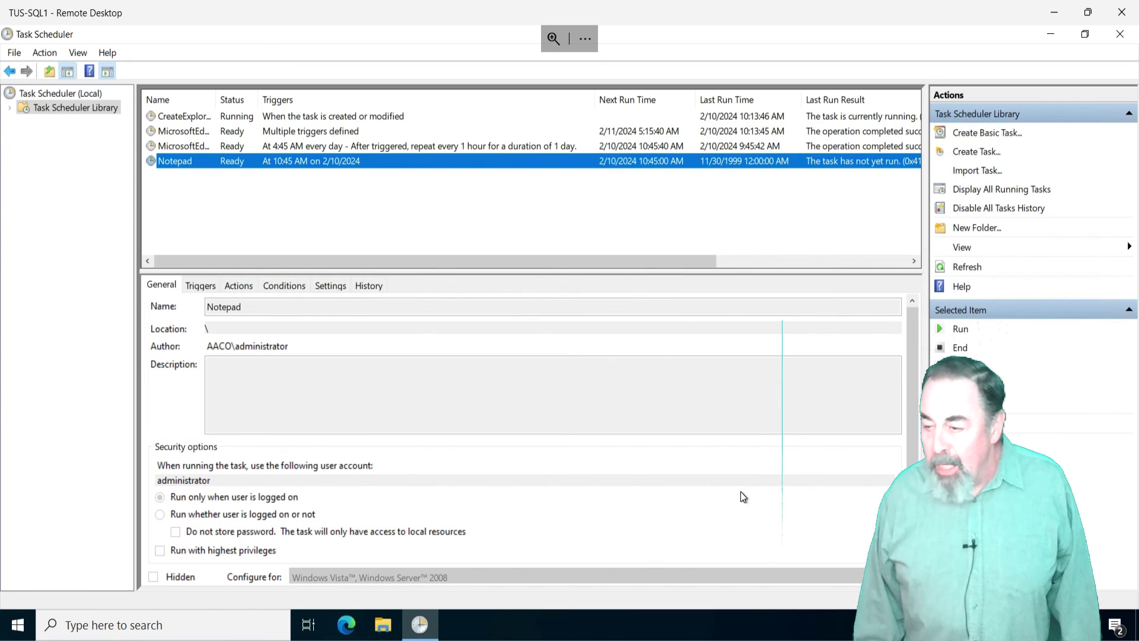
- In the Notepad task's properties, search the Entire Directory for Service Accounts only
double_click(238, 167)
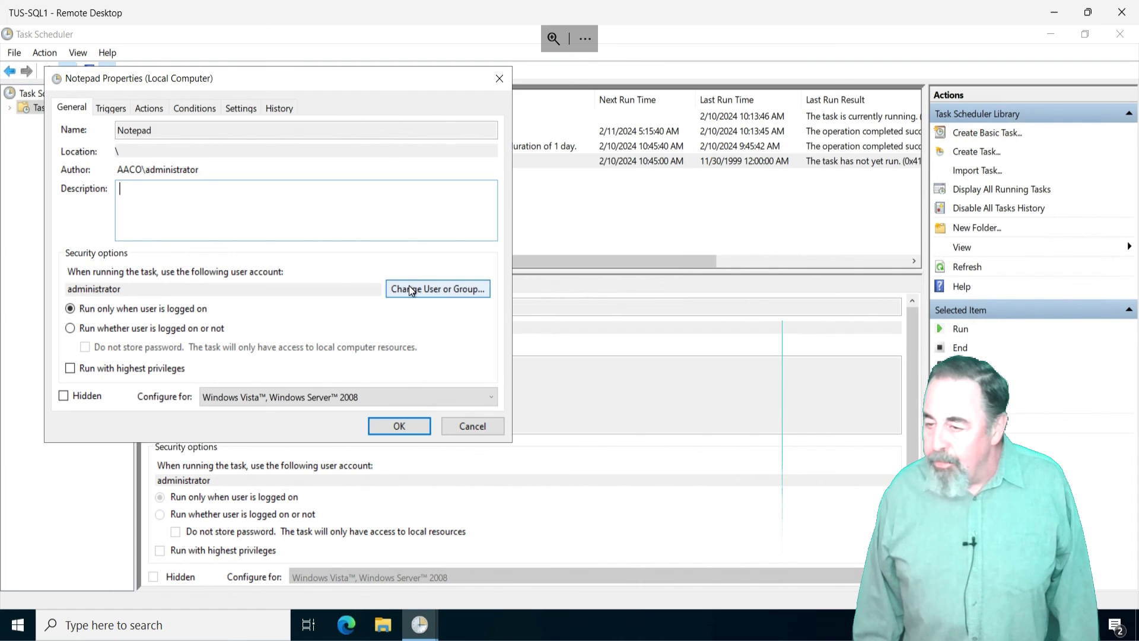
left_click(410, 288)
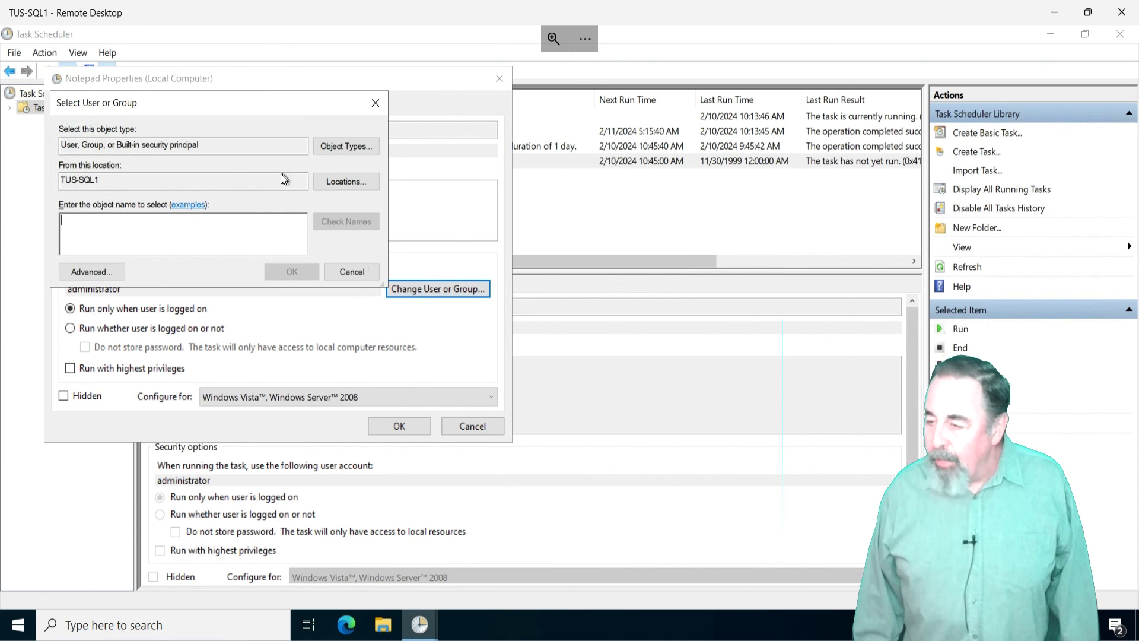
left_click(319, 185)
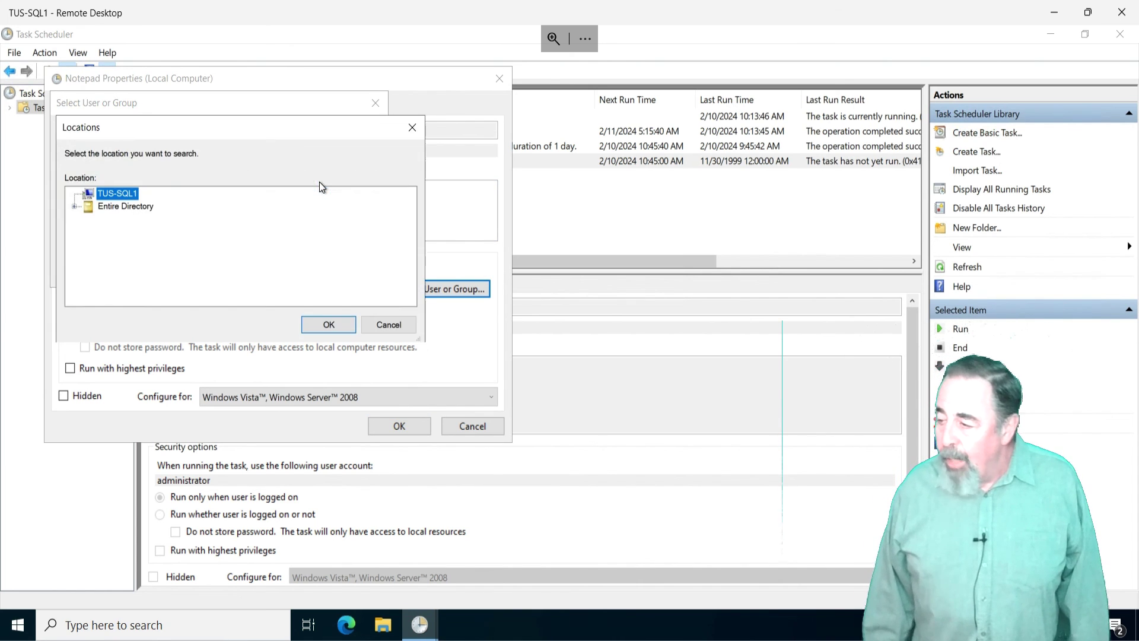
left_click(315, 325)
left_click(338, 147)
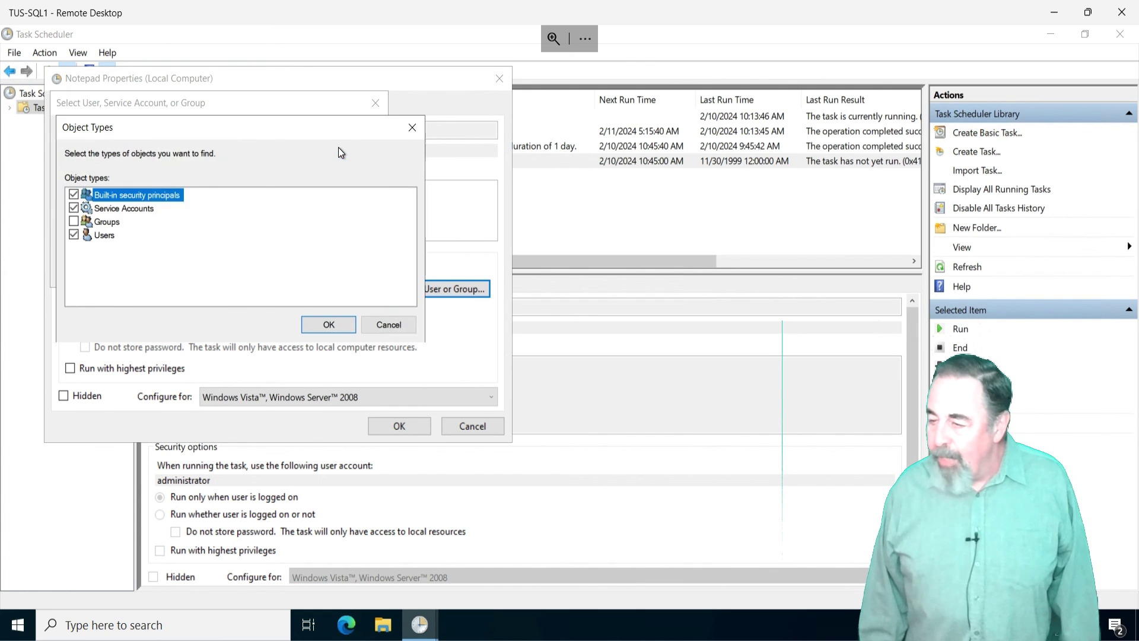
left_click(73, 235)
left_click(74, 207)
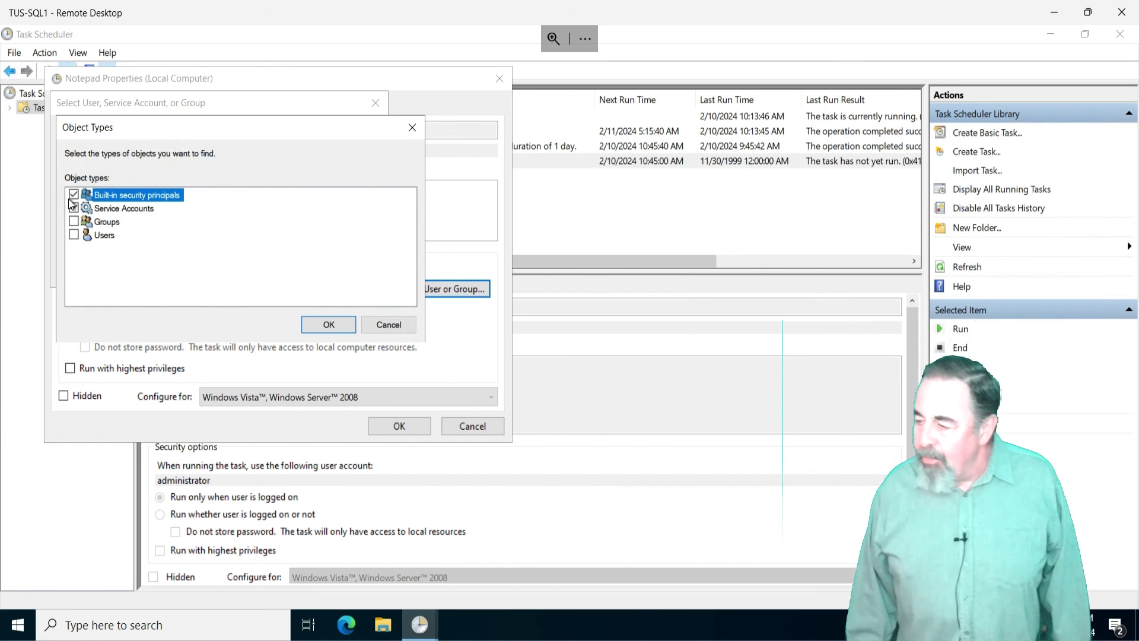
left_click(74, 195)
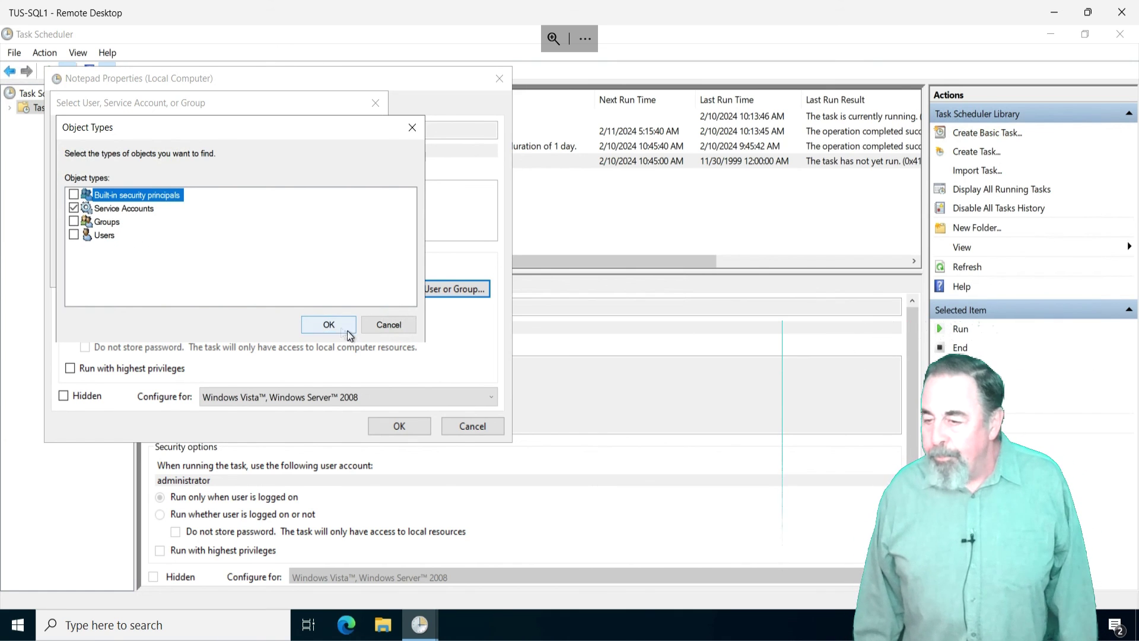
left_click(329, 324)
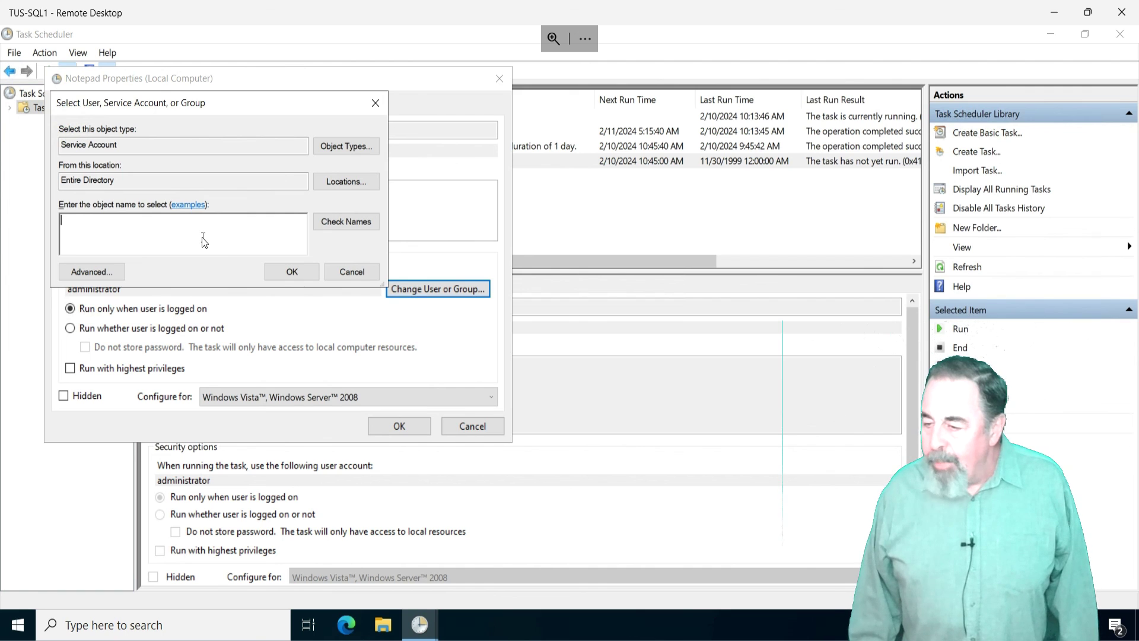
- Resolve gMSA.SQL to gMSA.SQL$ and save it as the Notepad task's run-as account
type("gMSA.SQL")
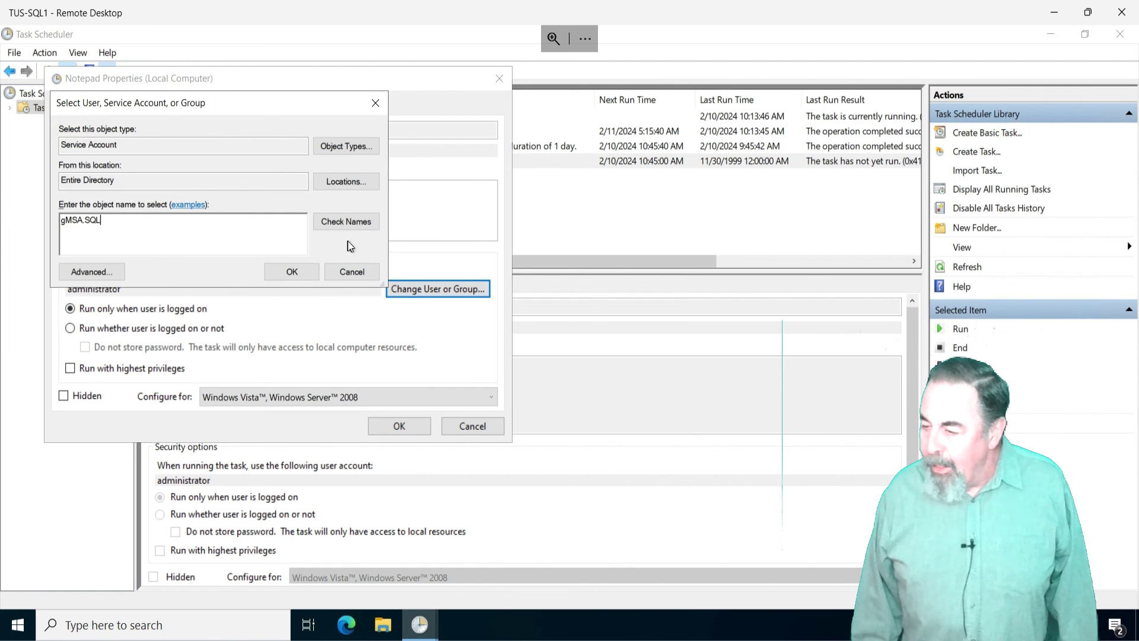
left_click(359, 222)
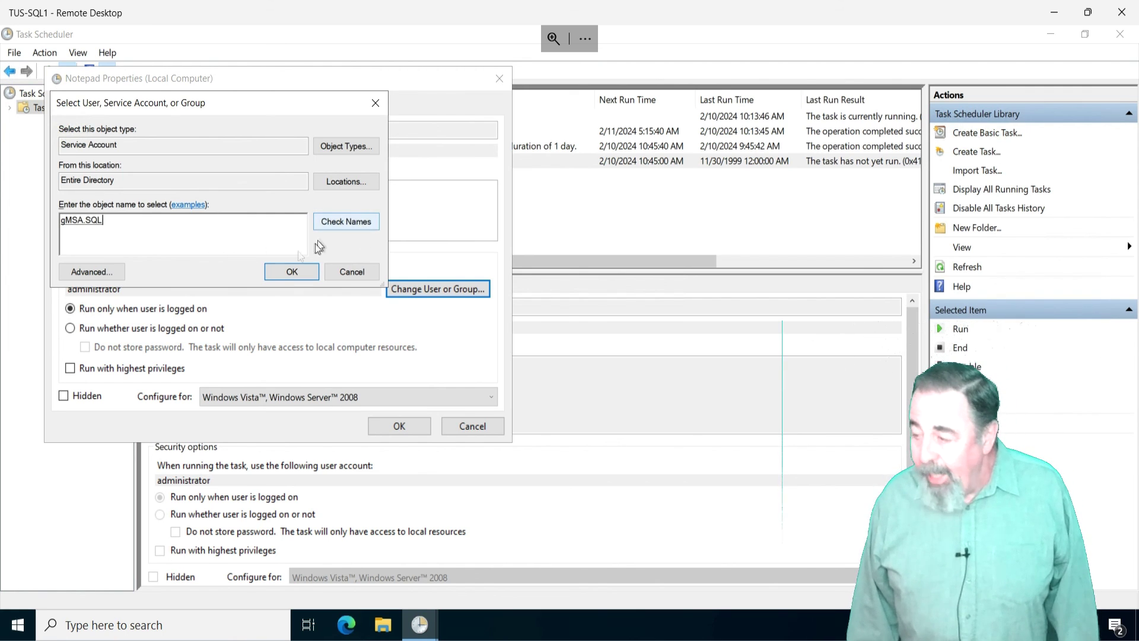
left_click(283, 272)
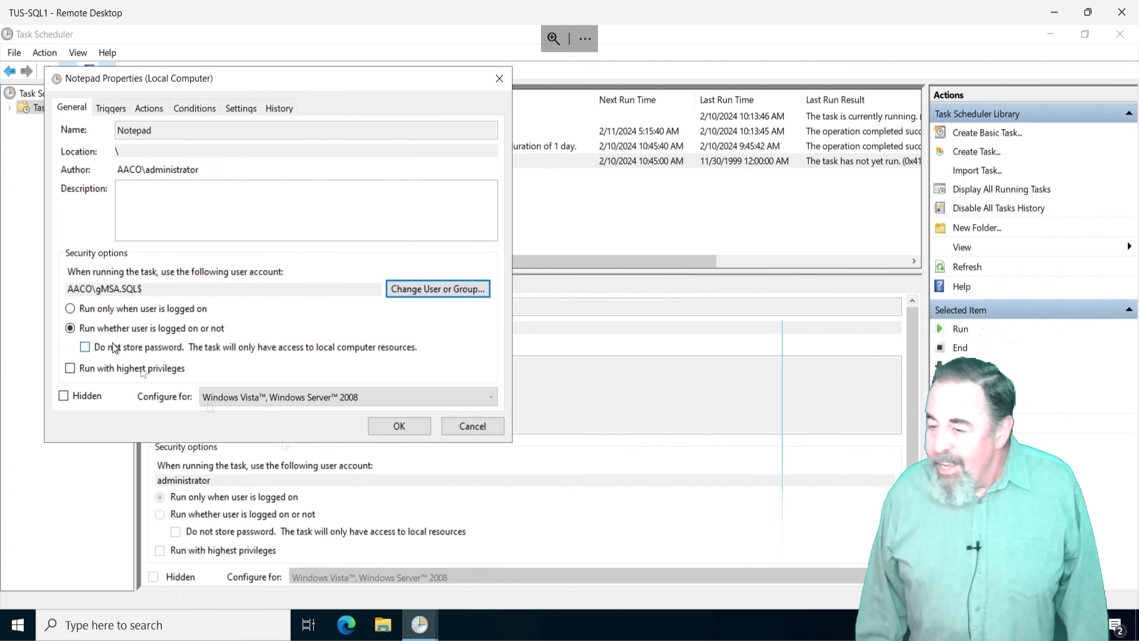
left_click(408, 428)
right_click(626, 626)
left_click(692, 558)
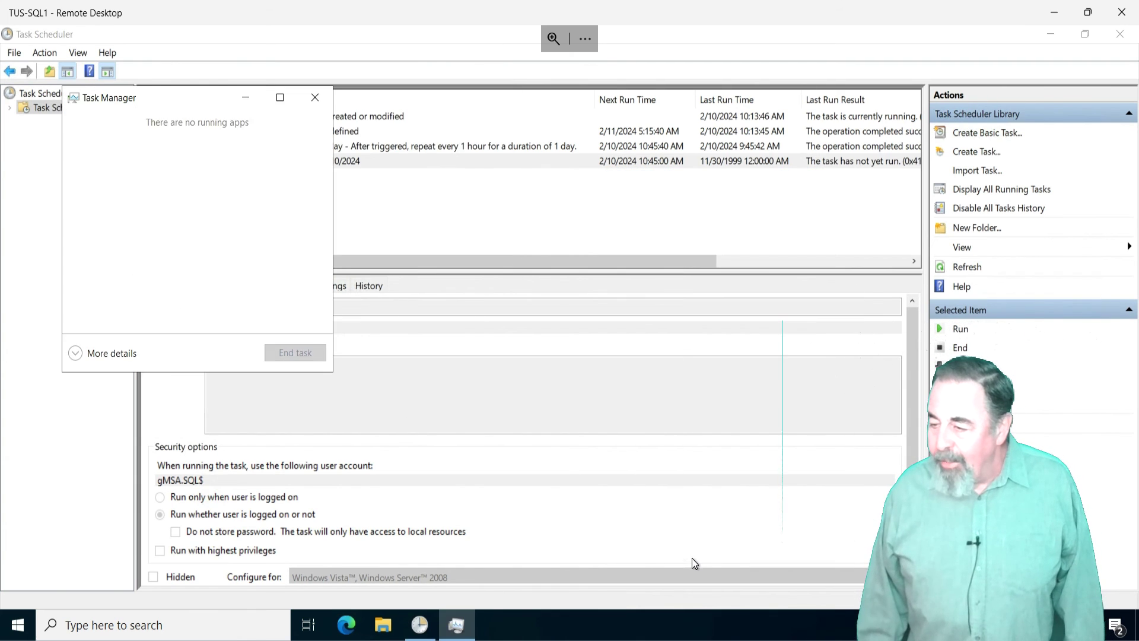
- Expand Task Manager to More details and select the Notepad background process
left_click(98, 356)
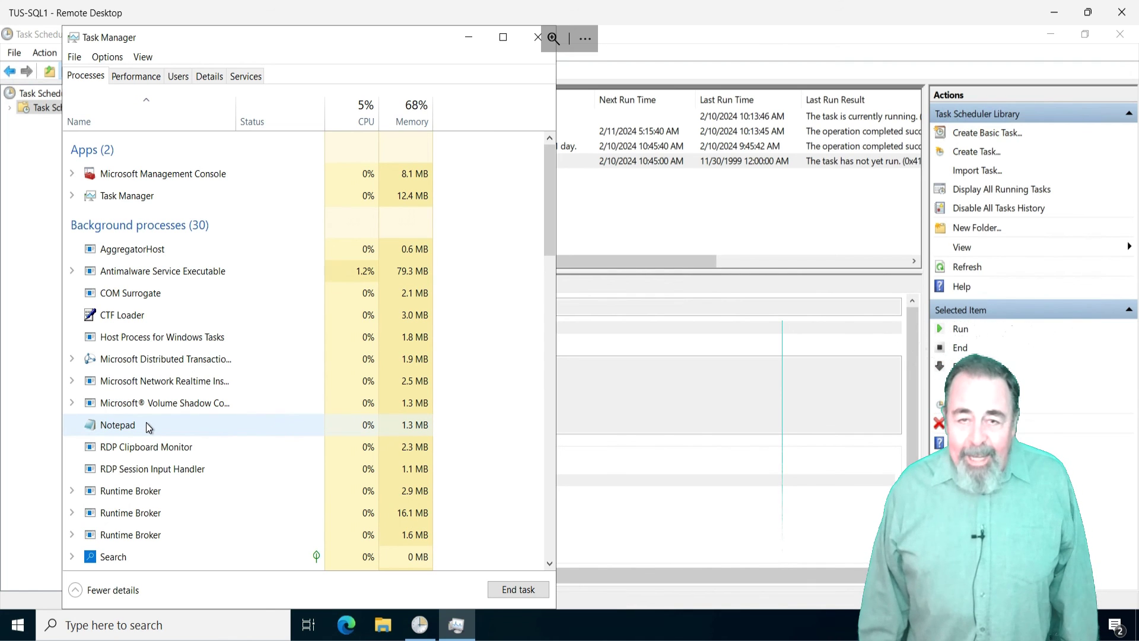
left_click(148, 428)
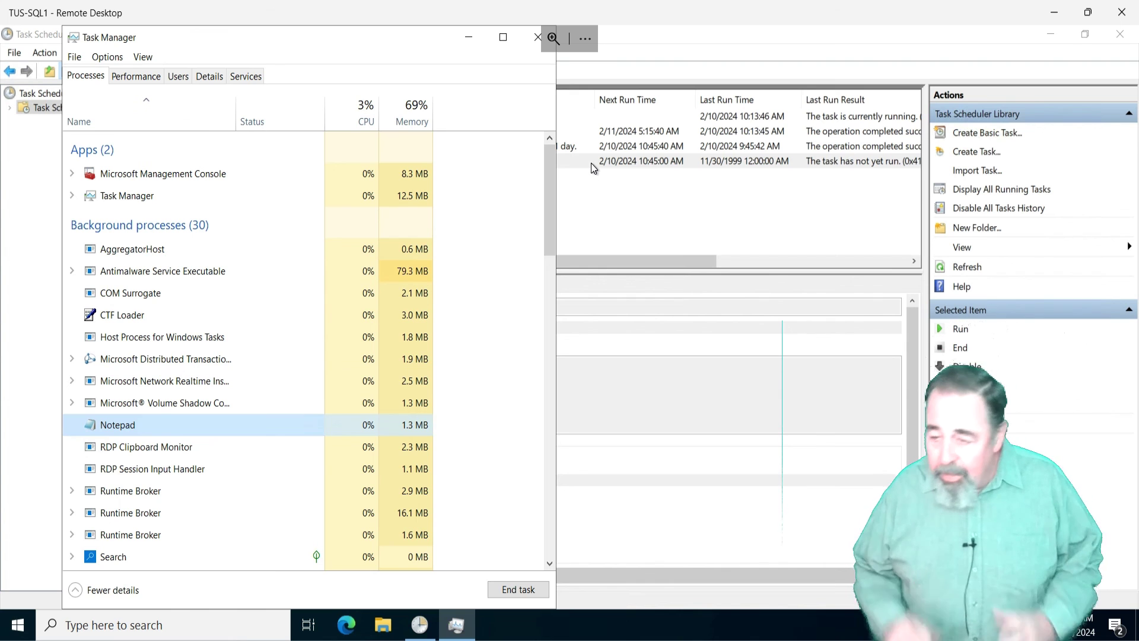
double_click(518, 161)
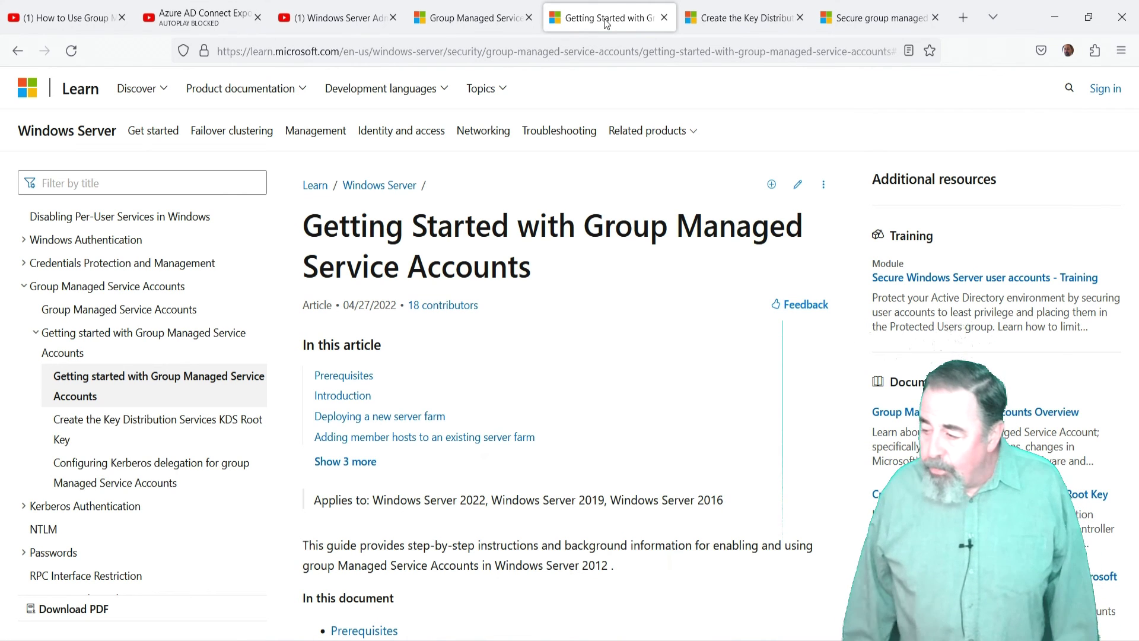
left_click(454, 19)
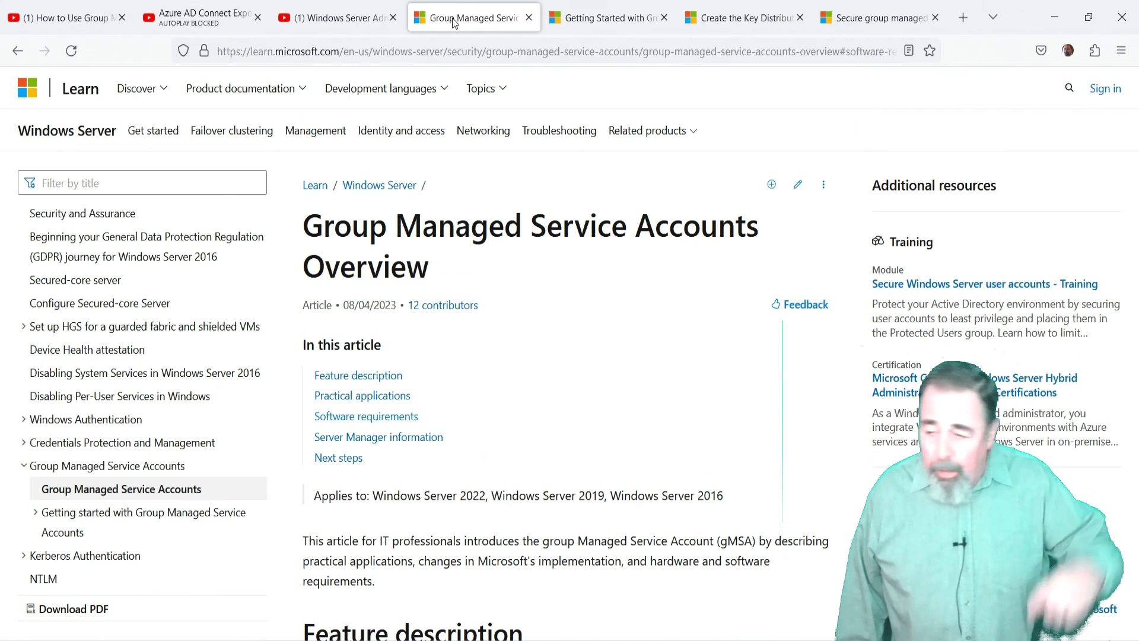
left_click(575, 19)
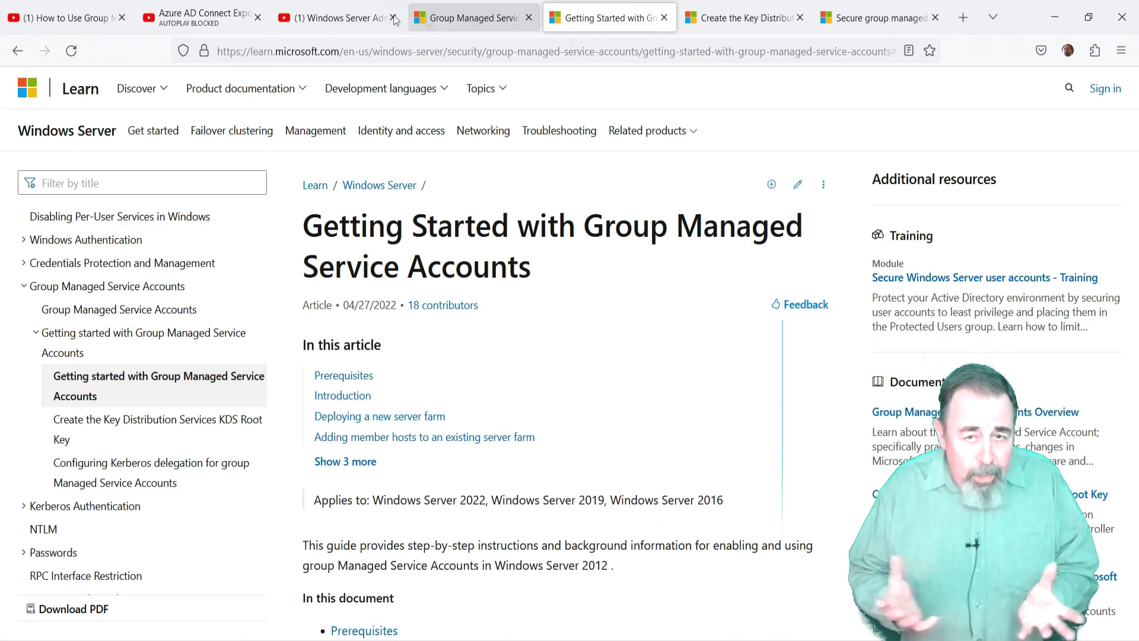
left_click(353, 23)
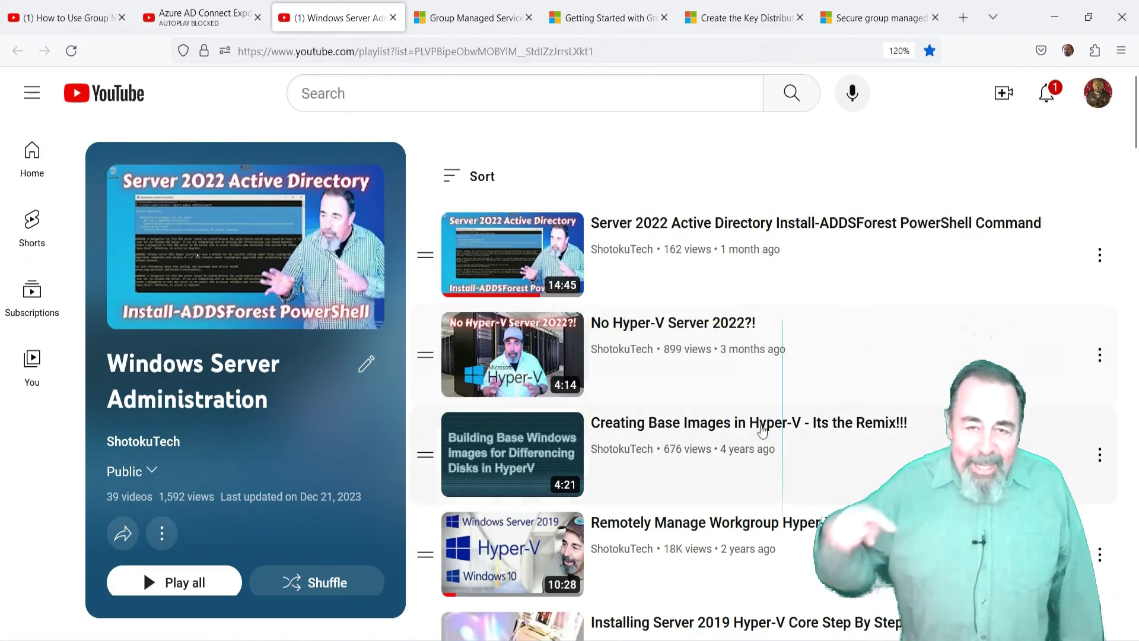
- Scroll down through the 39-video Windows Server Administration playlist, then back up to the top
scroll(758, 428, "down", 5)
scroll(758, 428, "down", 15)
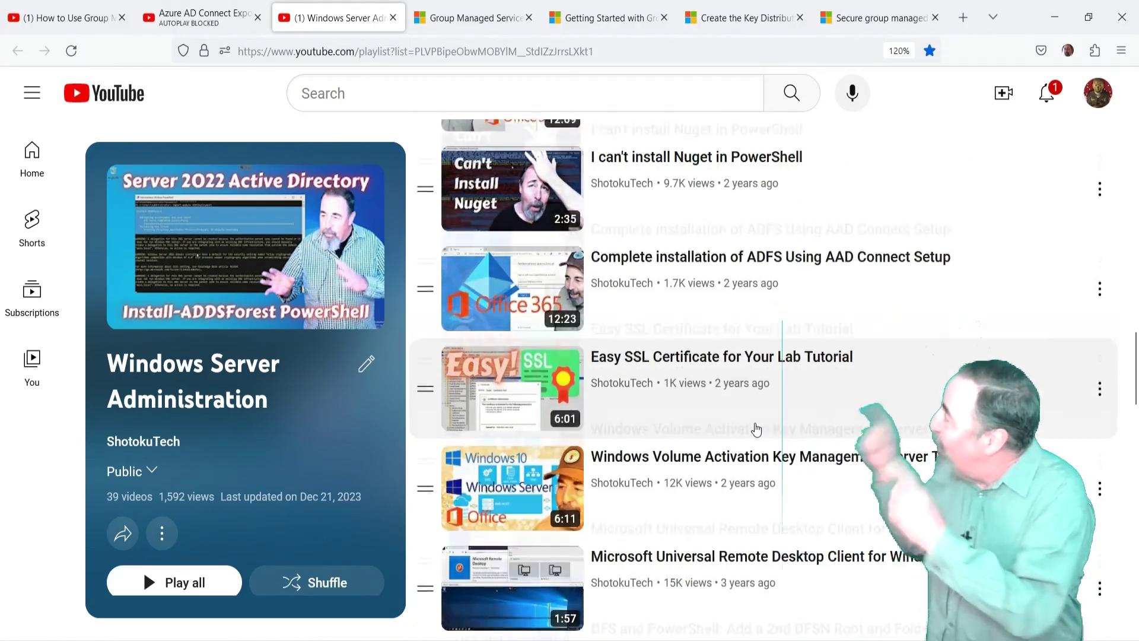
scroll(755, 432, "down", 10)
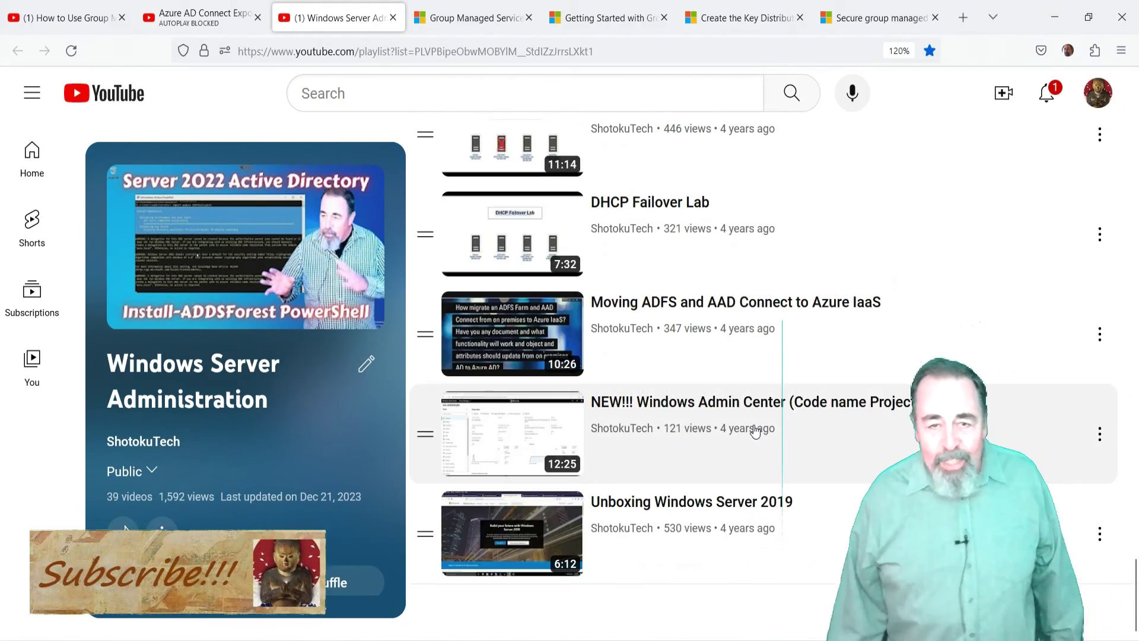
scroll(754, 432, "up", 5)
scroll(755, 432, "up", 15)
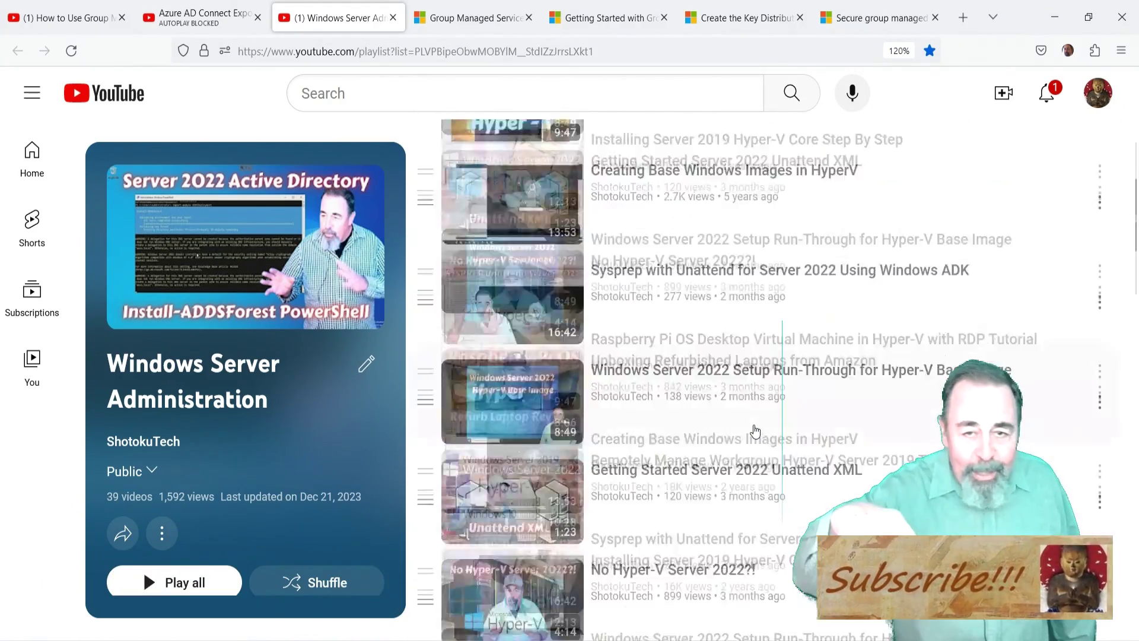